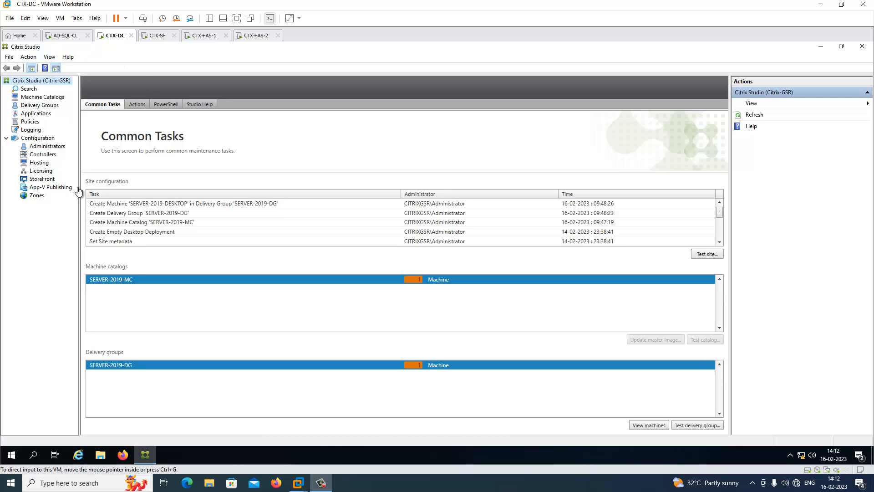
Review the AD-SQL-CL, CTX-DC, CTX-SF, CTX-FAS-1 and CTX-FAS-2 virtual machines, then the delivery groups in Citrix Studio on CTX-DC.
{"action": "left_click", "coordinate": [66, 40]}
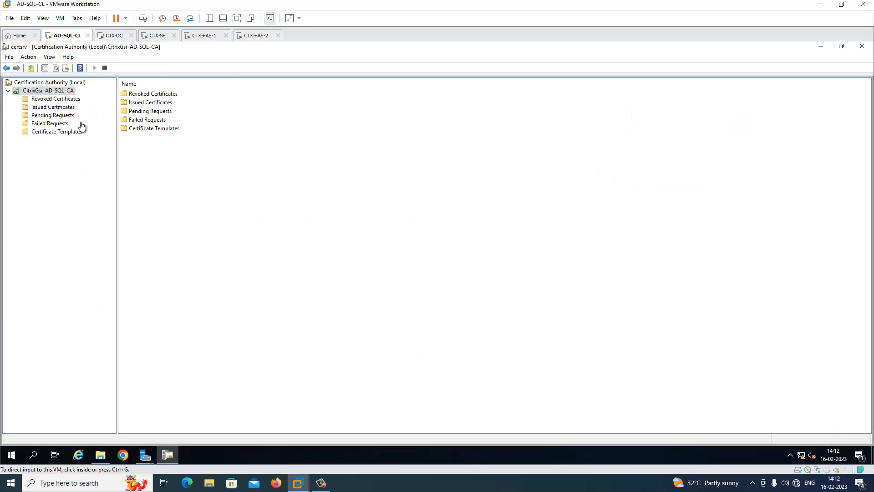
{"action": "left_click", "coordinate": [117, 39]}
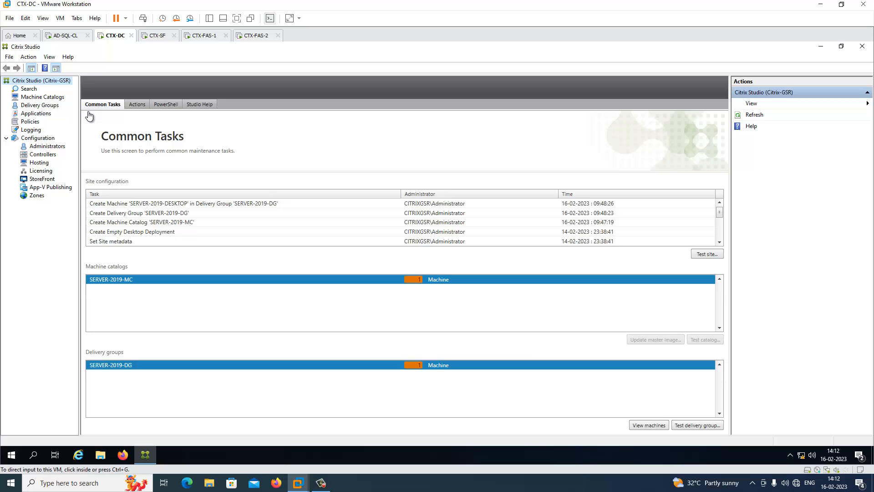
{"action": "left_click", "coordinate": [157, 39]}
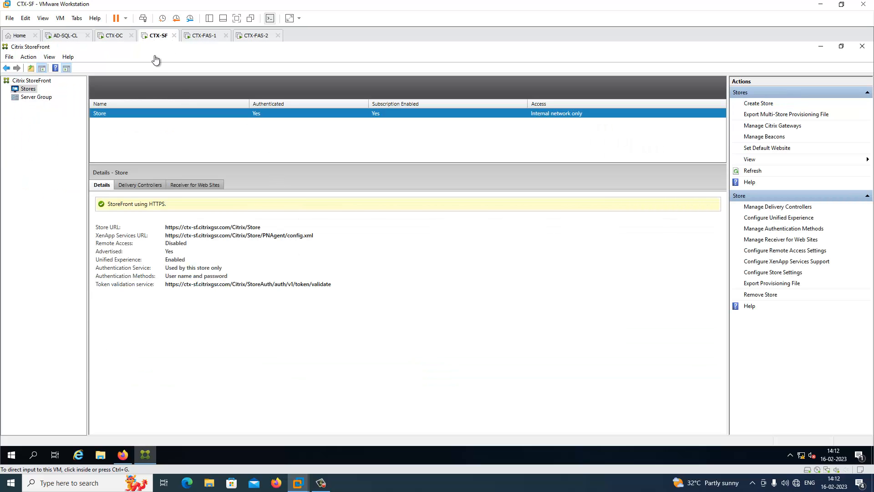
{"action": "left_click", "coordinate": [201, 39]}
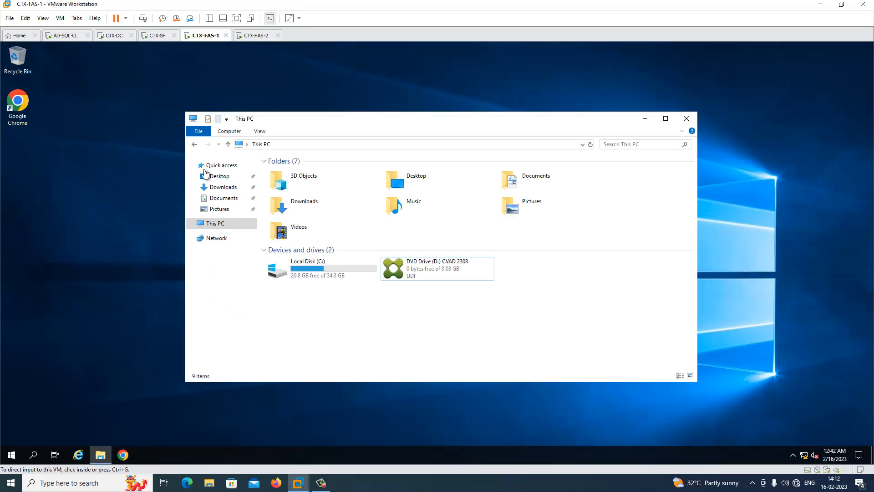
{"action": "left_click", "coordinate": [265, 37]}
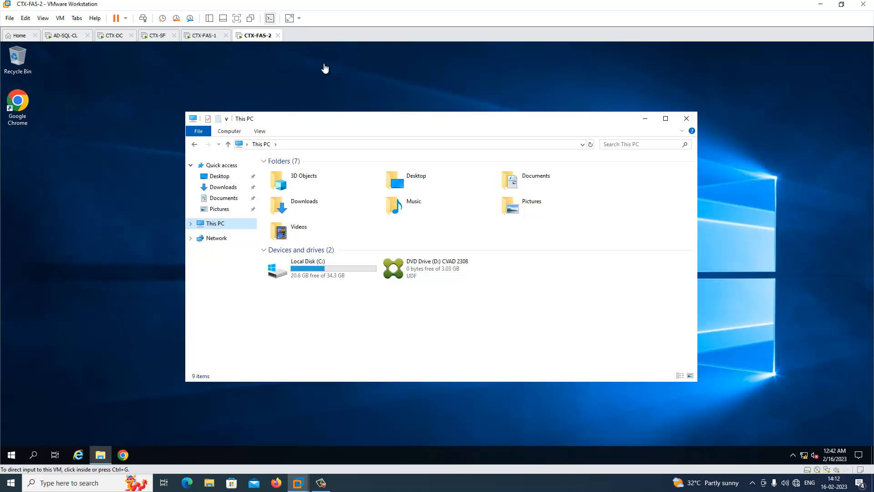
{"action": "left_click", "coordinate": [115, 40]}
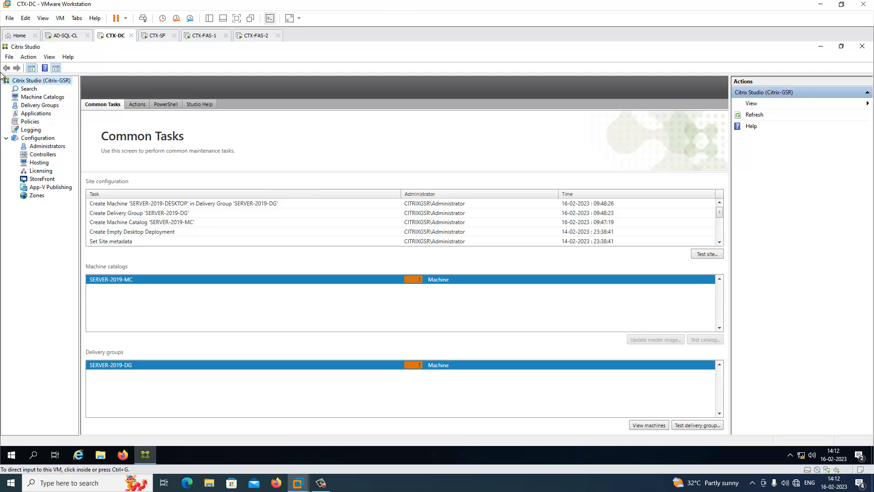
{"action": "left_click", "coordinate": [39, 106]}
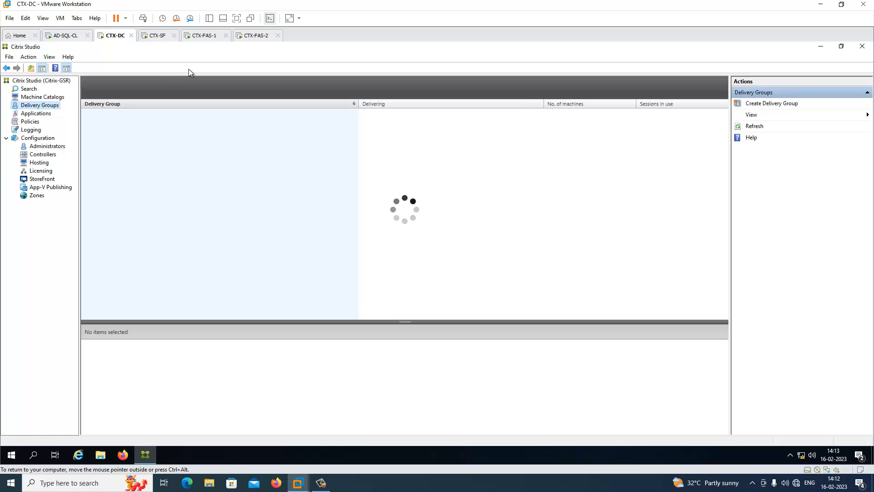
On CTX-SF, log on to the Citrix StoreFront site in the browser with the domain user name and account password.
{"action": "left_click", "coordinate": [160, 39]}
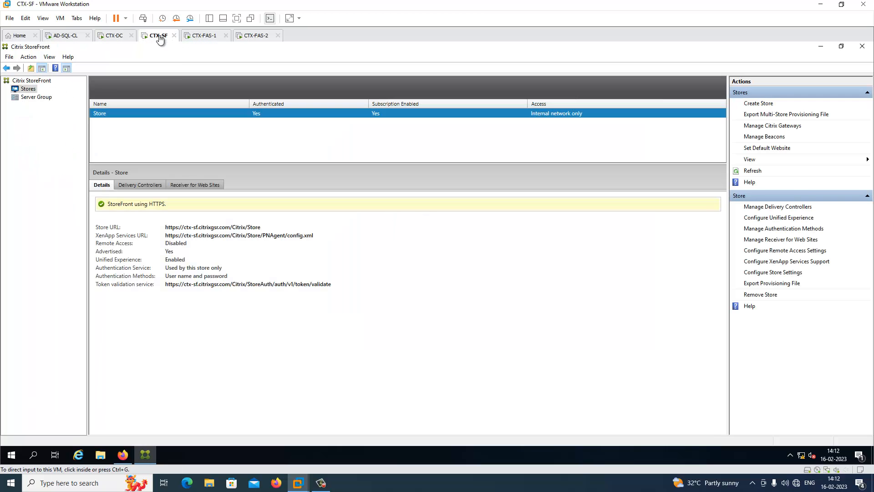
{"action": "mouse_move", "coordinate": [124, 454]}
{"action": "left_click", "coordinate": [127, 434]}
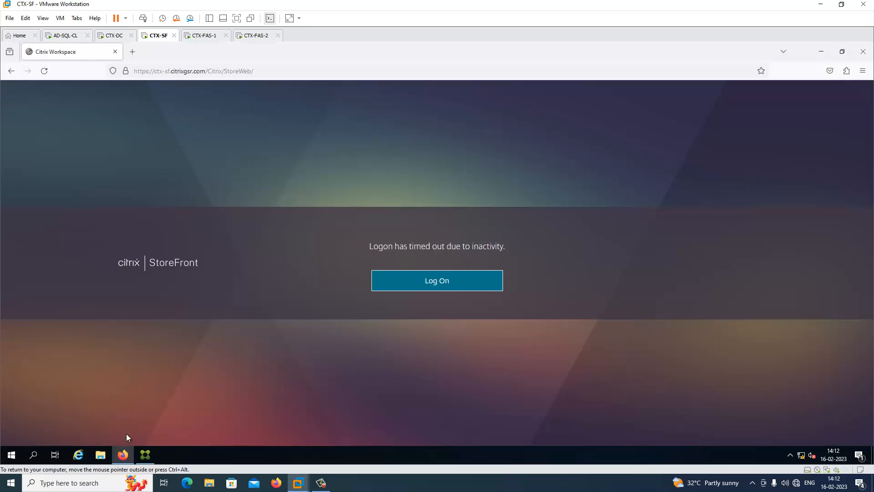
{"action": "left_click", "coordinate": [433, 291]}
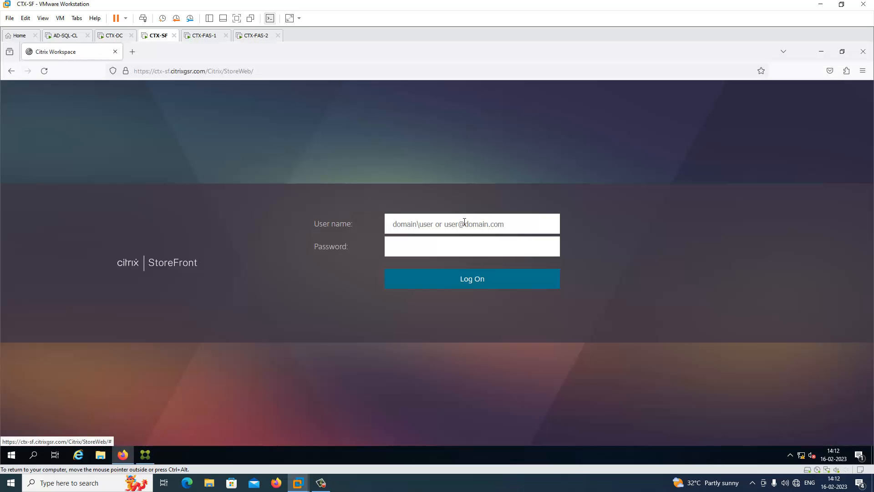
{"action": "type", "text": "citrixgs"}
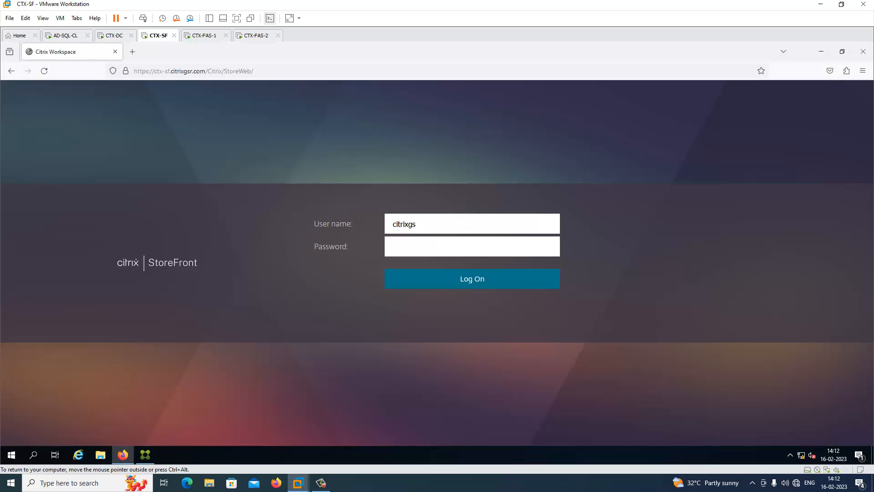
{"action": "type", "text": "r\\siva"}
{"action": "key", "text": "Tab"}
{"action": "type", "text": "******"}
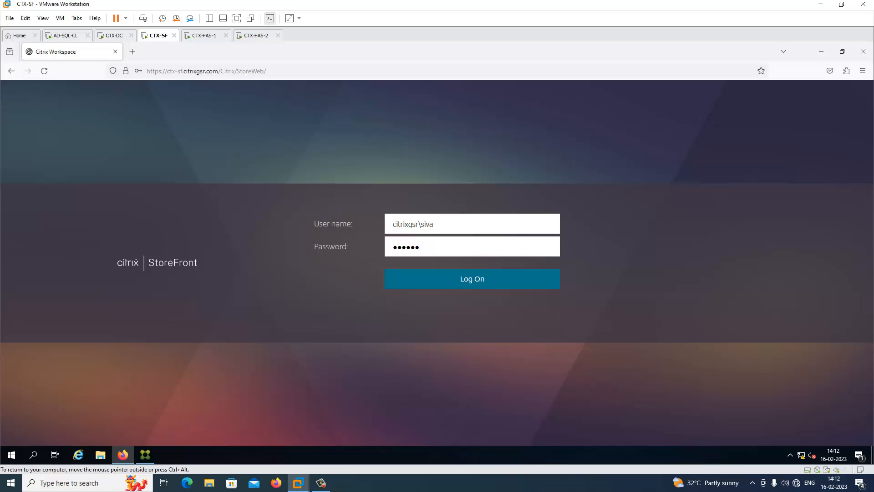
{"action": "type", "text": "***"}
{"action": "key", "text": "Return"}
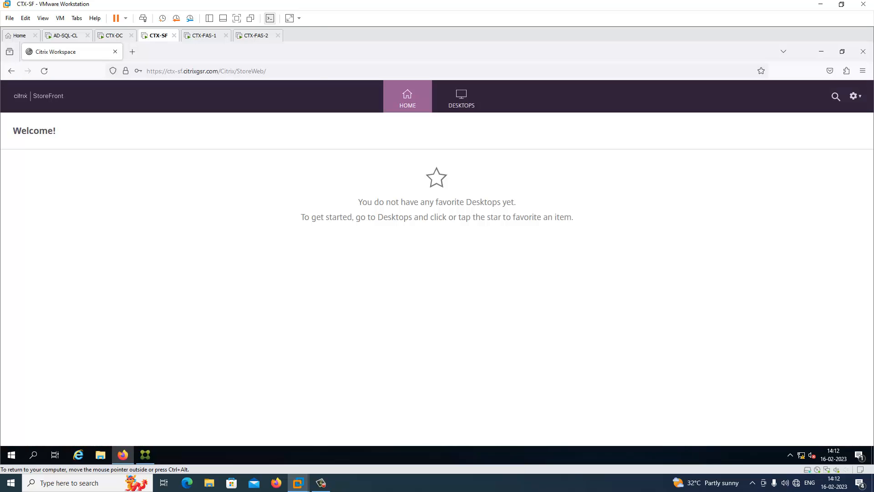
Launch SERVER-2019-DESKTOP from the StoreFront desktops by opening its downloaded ICA file, and bring up its session window.
{"action": "left_click", "coordinate": [476, 105]}
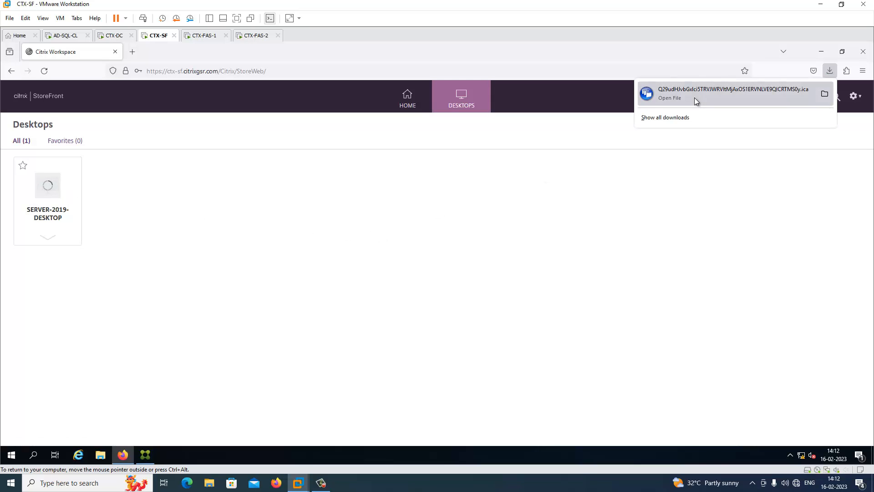
{"action": "left_click", "coordinate": [694, 97]}
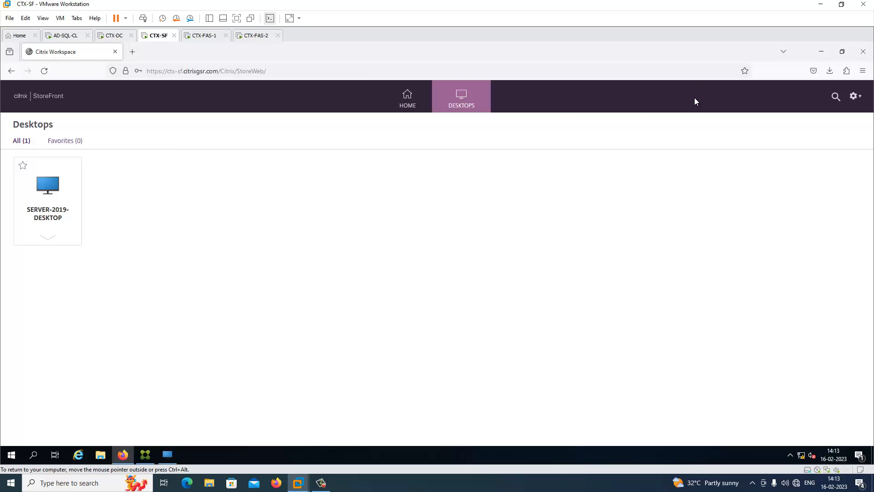
{"action": "left_click", "coordinate": [178, 452]}
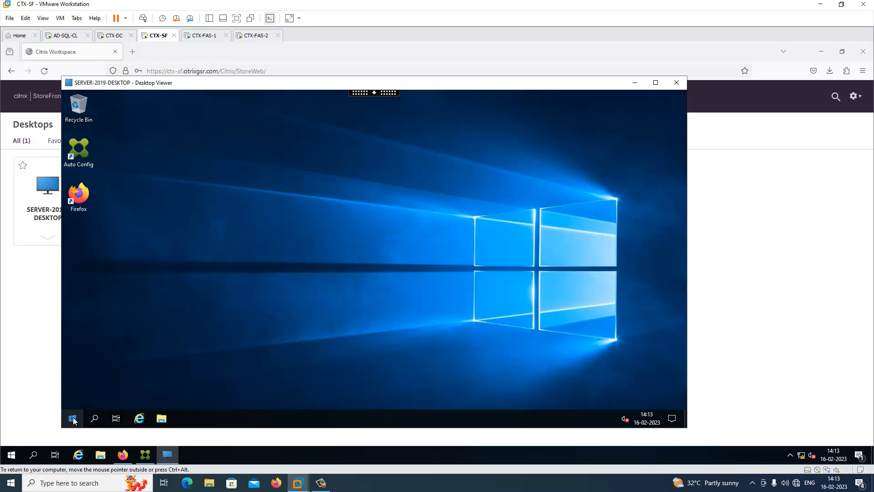
Sign out of the SERVER-2019-DESKTOP session.
{"action": "right_click", "coordinate": [73, 419]}
{"action": "left_click", "coordinate": [71, 419]}
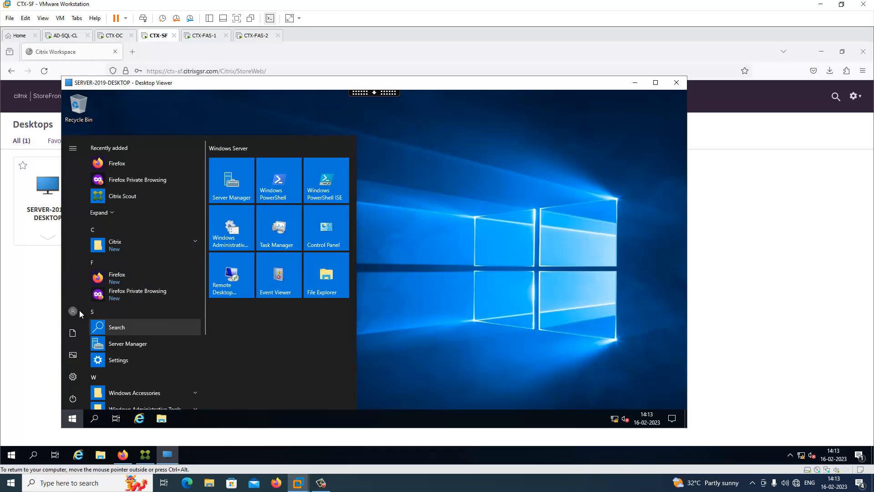
{"action": "left_click", "coordinate": [73, 311]}
{"action": "left_click", "coordinate": [83, 287]}
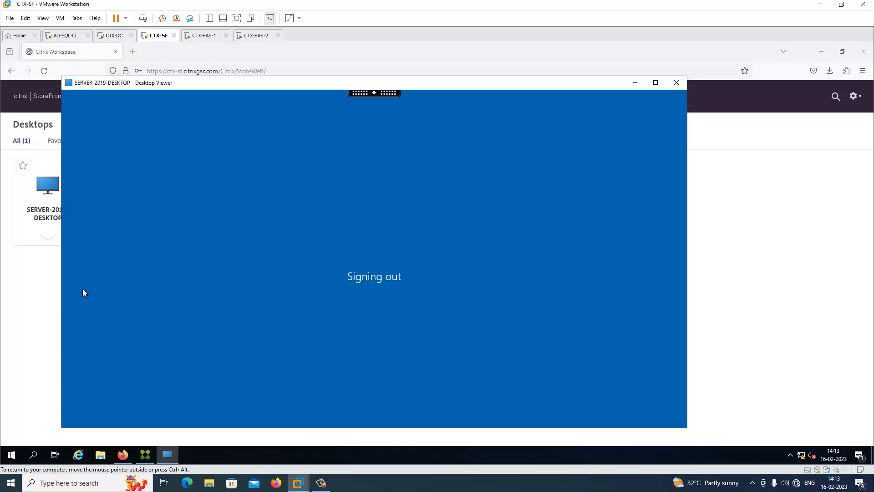
On CTX-FAS-2, open the CVAD 2308 DVD drive and run the AutoSelect installer.
{"action": "left_click", "coordinate": [201, 35]}
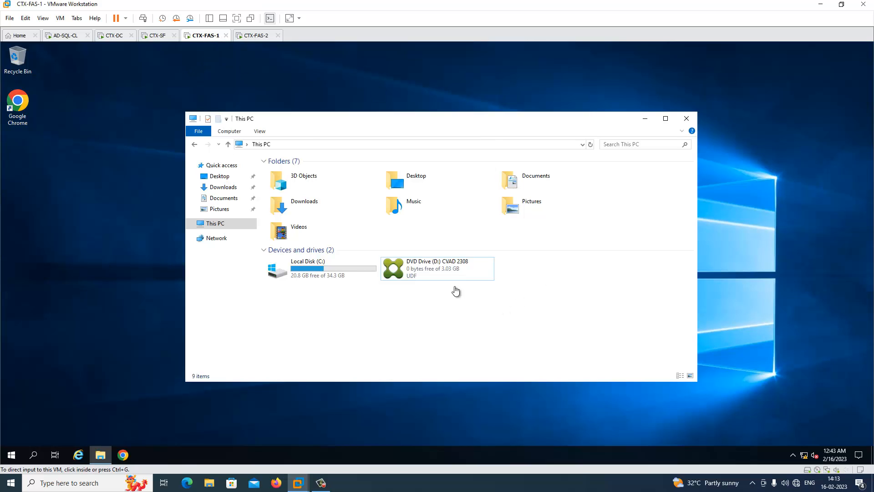
{"action": "left_click", "coordinate": [437, 272]}
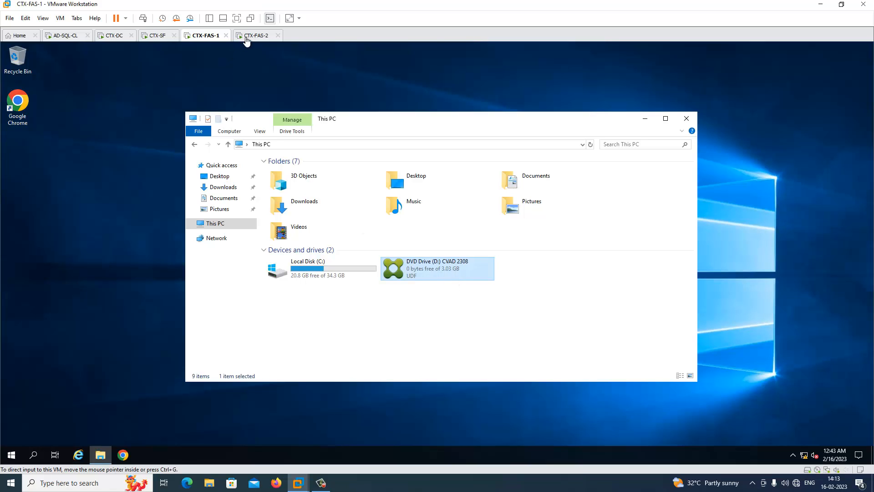
{"action": "left_click", "coordinate": [250, 36]}
{"action": "left_click", "coordinate": [437, 273]}
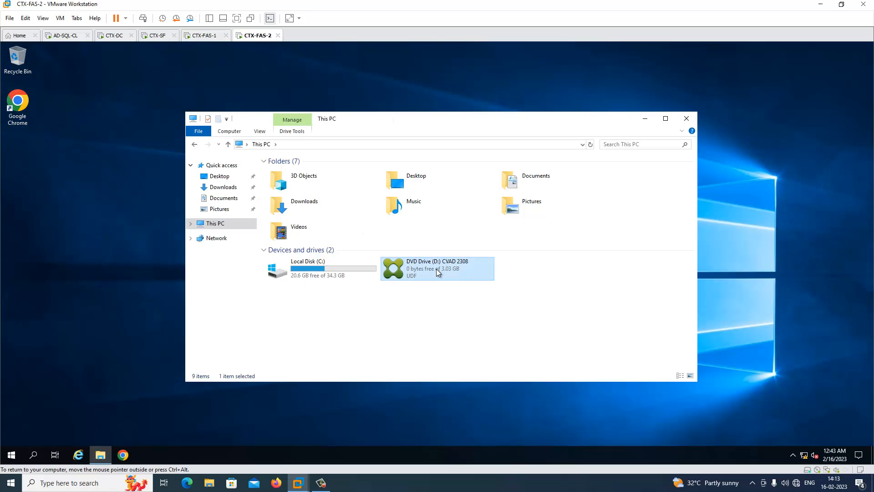
{"action": "double_click", "coordinate": [436, 268]}
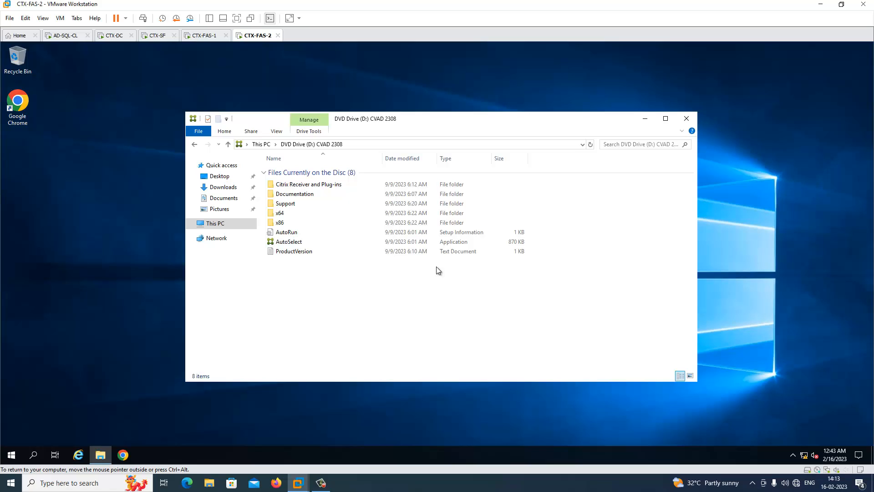
{"action": "left_click", "coordinate": [283, 241]}
{"action": "double_click", "coordinate": [283, 241]}
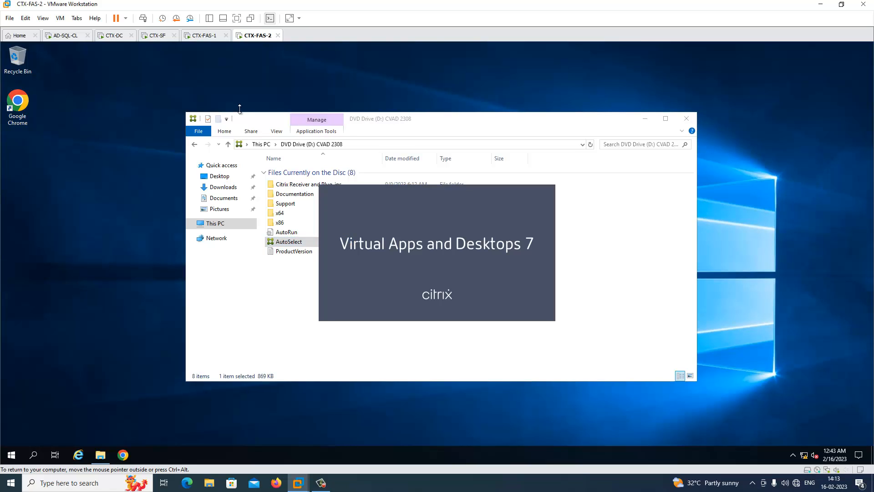
On CTX-FAS-1, run AutoSelect from the CVAD 2308 DVD drive and minimize the File Explorer window.
{"action": "left_click", "coordinate": [205, 37]}
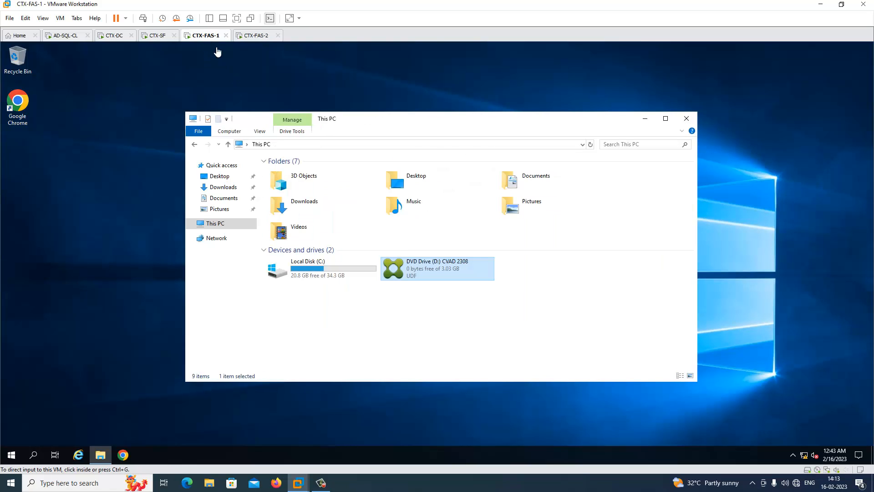
{"action": "double_click", "coordinate": [409, 264]}
{"action": "left_click", "coordinate": [294, 244]}
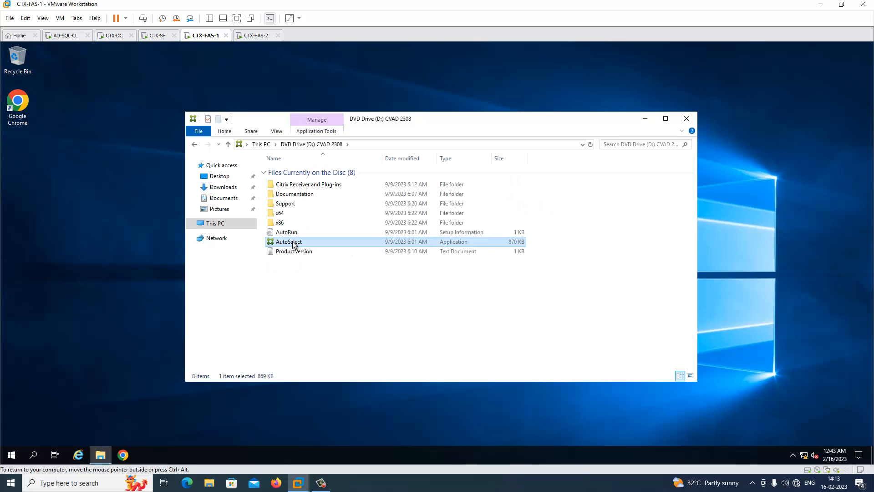
{"action": "left_click", "coordinate": [642, 119]}
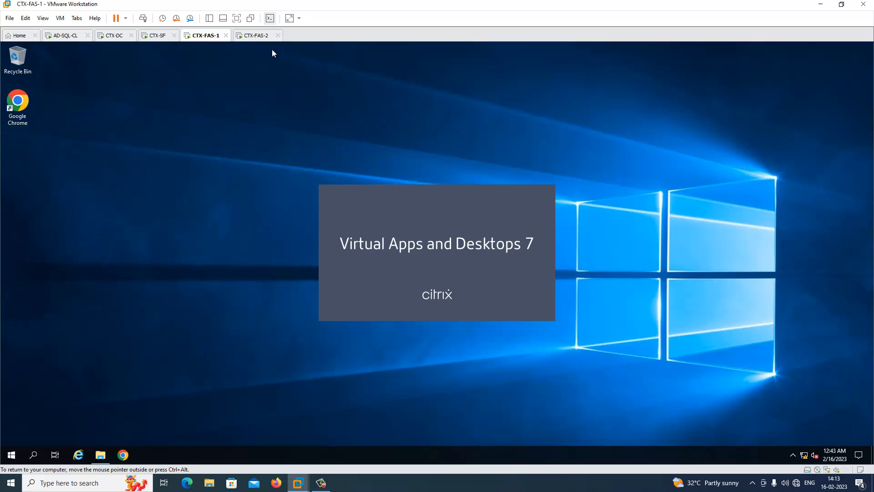
Close the File Explorer window on CTX-FAS-2, leaving the Citrix installer running.
{"action": "left_click", "coordinate": [253, 40]}
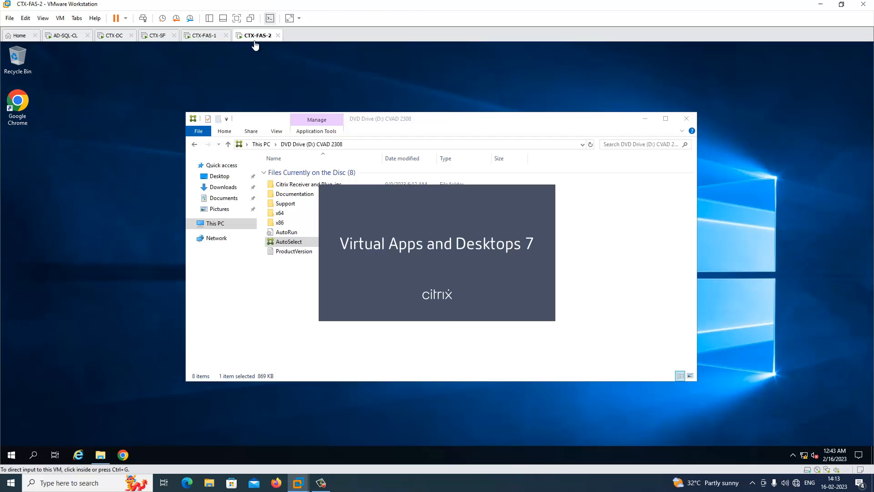
{"action": "left_click", "coordinate": [686, 119]}
{"action": "left_click", "coordinate": [685, 118]}
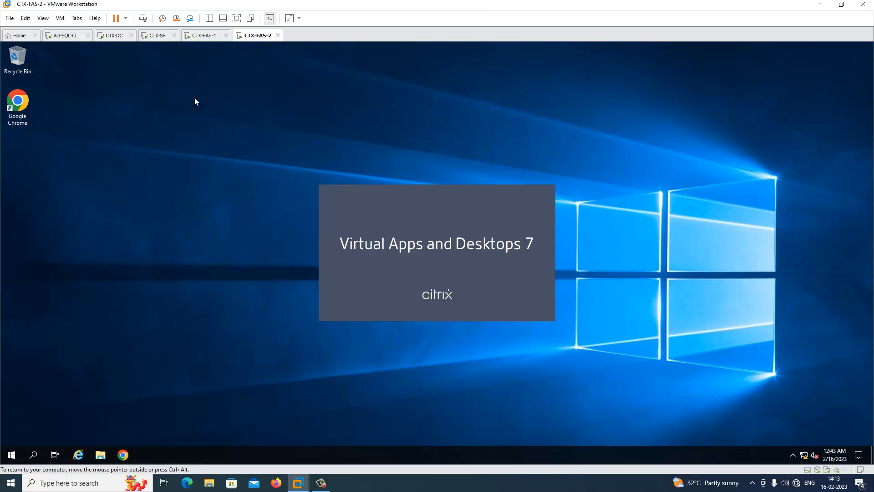
On AD-SQL-CL, examine the certification authority's certificate templates and the full list in the Certificate Templates Console, then close that console.
{"action": "left_click", "coordinate": [64, 34]}
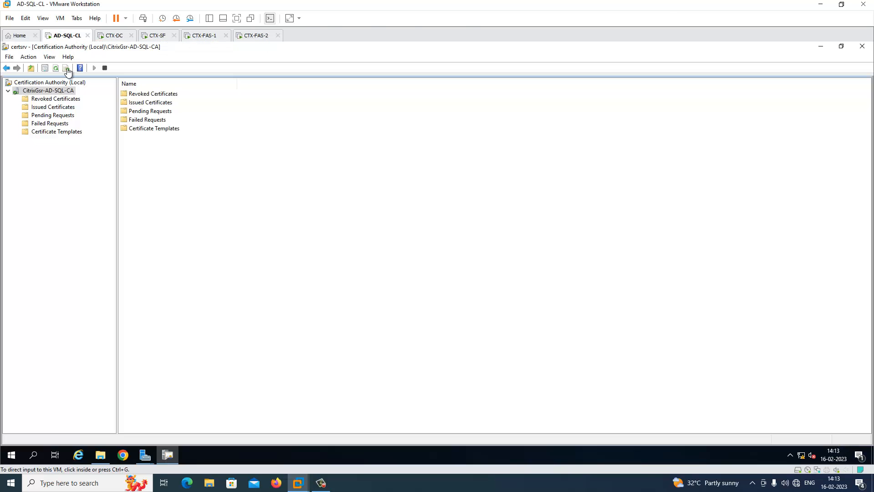
{"action": "left_click", "coordinate": [53, 130]}
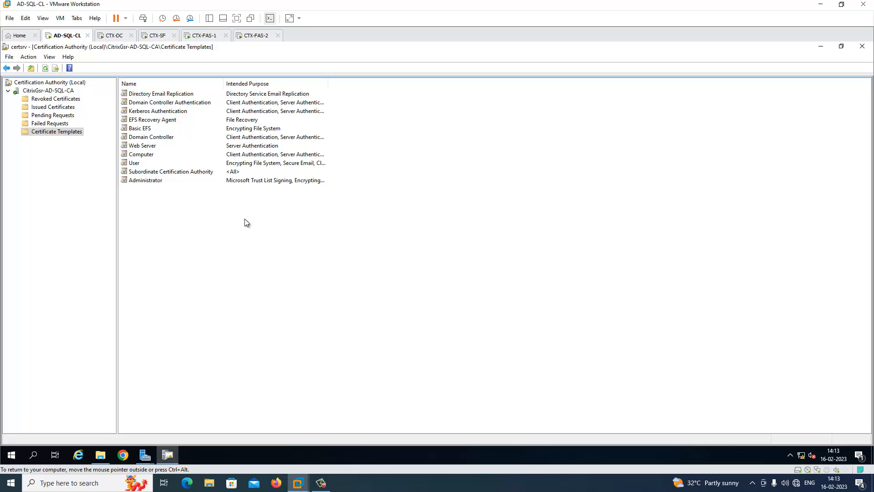
{"action": "right_click", "coordinate": [77, 133]}
{"action": "left_click", "coordinate": [102, 138]}
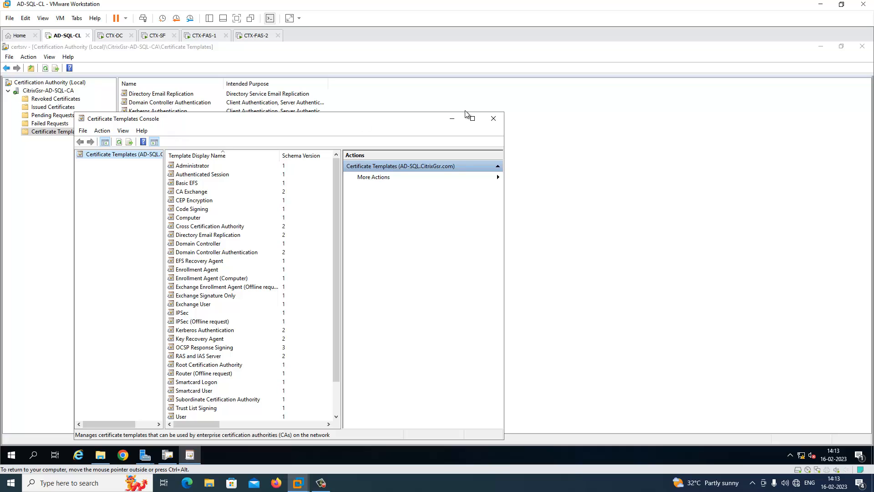
{"action": "left_click", "coordinate": [472, 119]}
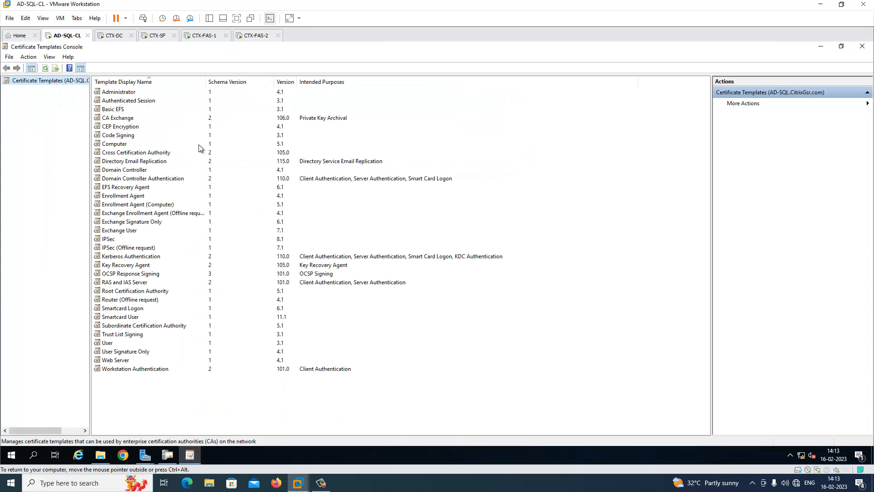
{"action": "left_click_drag", "start_coordinate": [206, 80], "coordinate": [271, 80]}
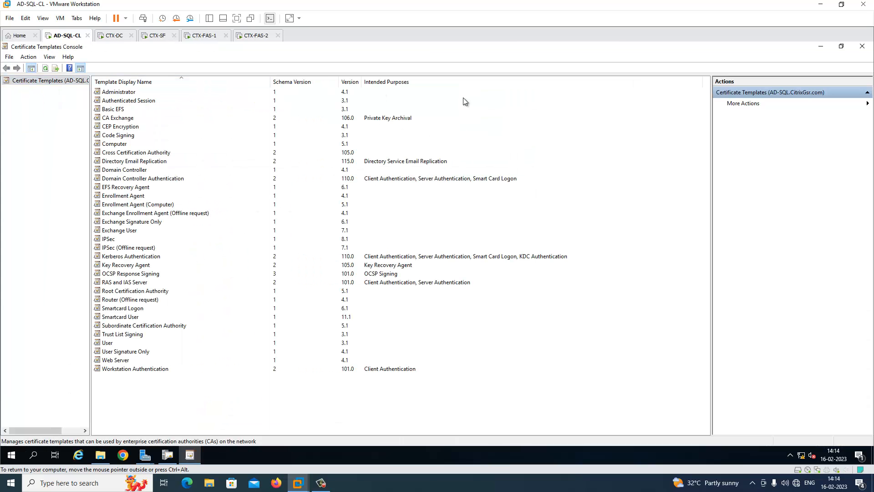
{"action": "left_click", "coordinate": [861, 46]}
{"action": "left_click", "coordinate": [321, 483]}
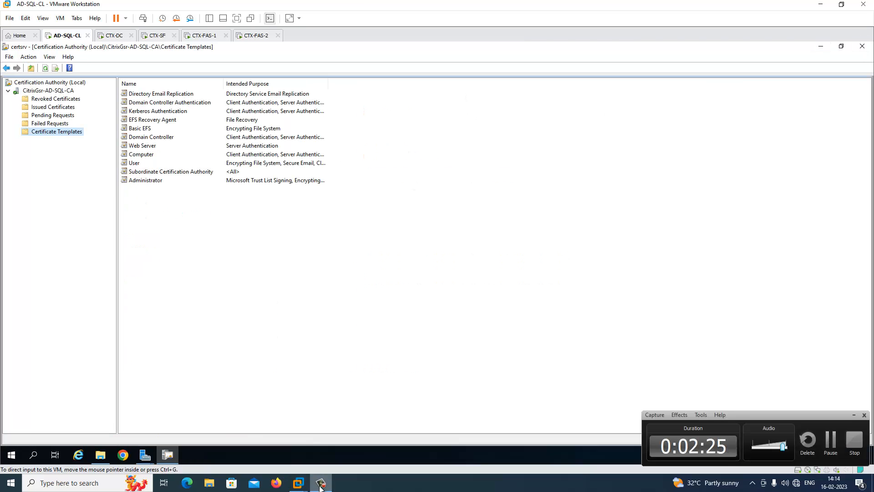
{"action": "left_click", "coordinate": [830, 440]}
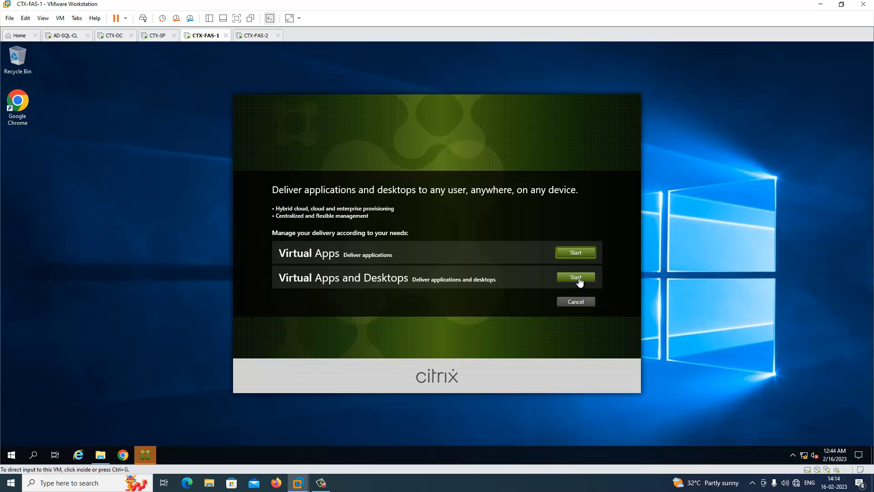
Launch the Federated Authentication Service setup from Virtual Apps and Desktops on CTX-FAS-1 and from Virtual Apps on CTX-FAS-2.
{"action": "left_click", "coordinate": [577, 277]}
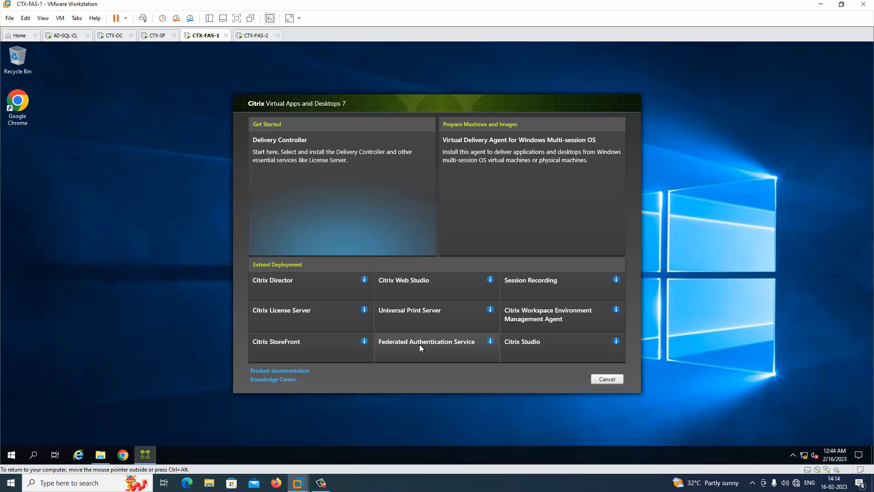
{"action": "left_click", "coordinate": [419, 344]}
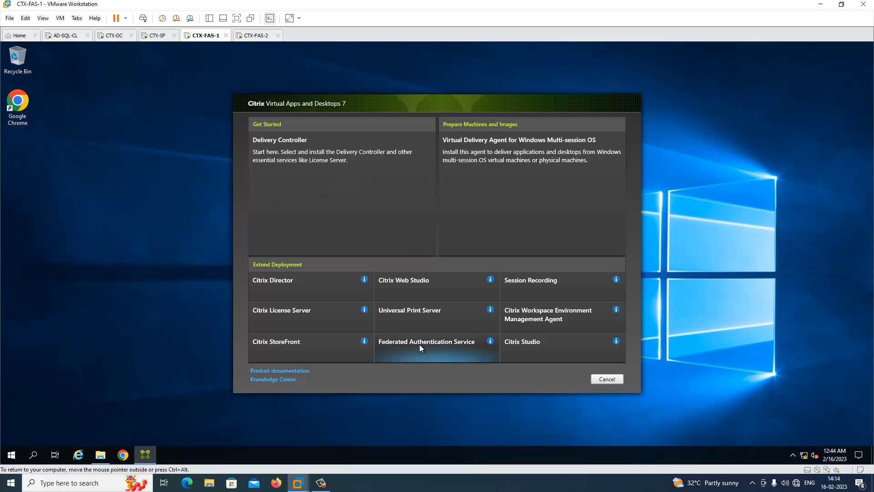
{"action": "left_click", "coordinate": [256, 35]}
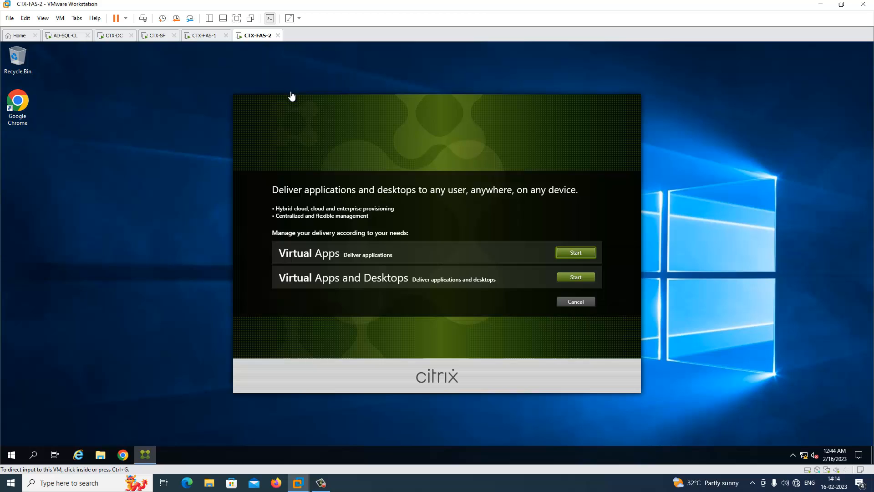
{"action": "left_click", "coordinate": [569, 253]}
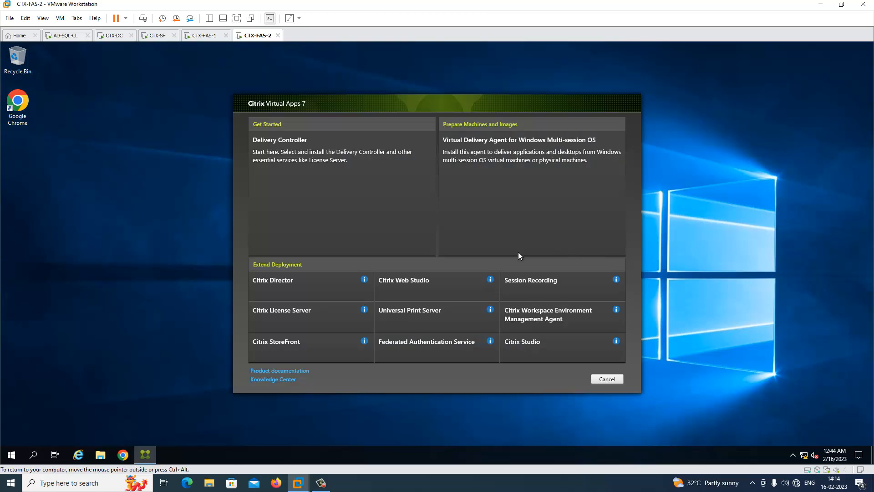
{"action": "left_click", "coordinate": [434, 344]}
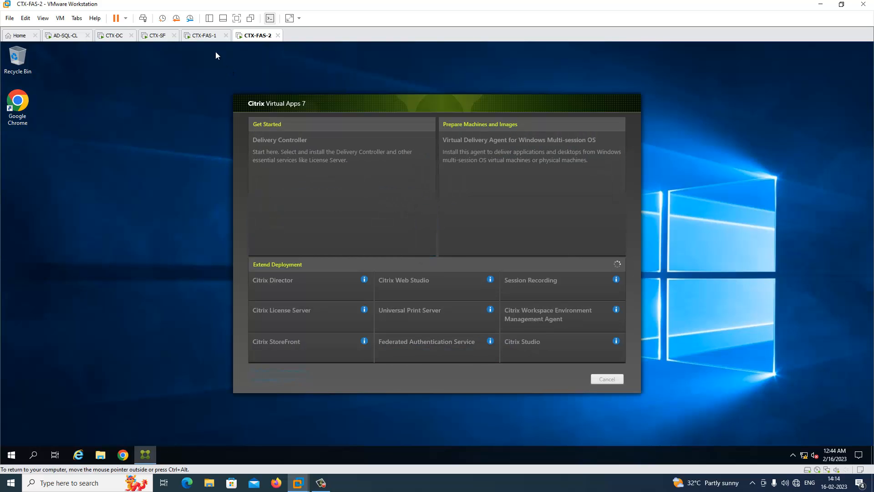
{"action": "left_click", "coordinate": [203, 36]}
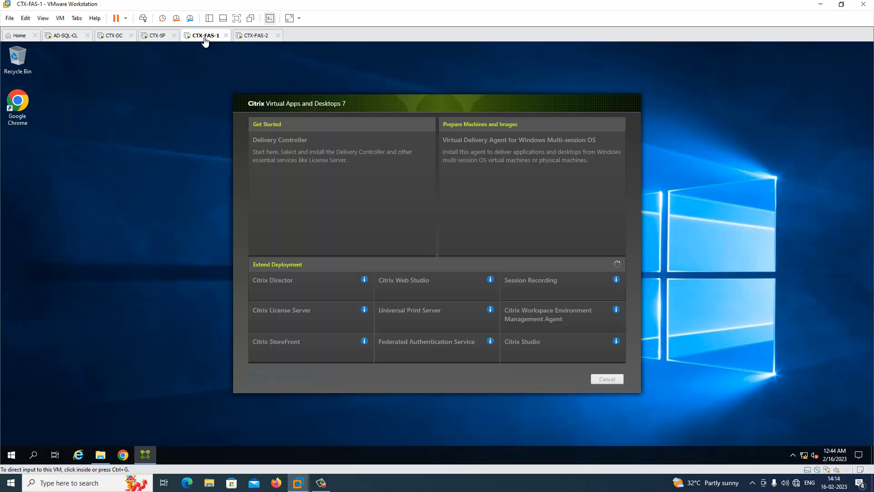
On AD-SQL-CL, review the existing templates in the Certificate Templates Console, then close that console.
{"action": "left_click", "coordinate": [66, 37]}
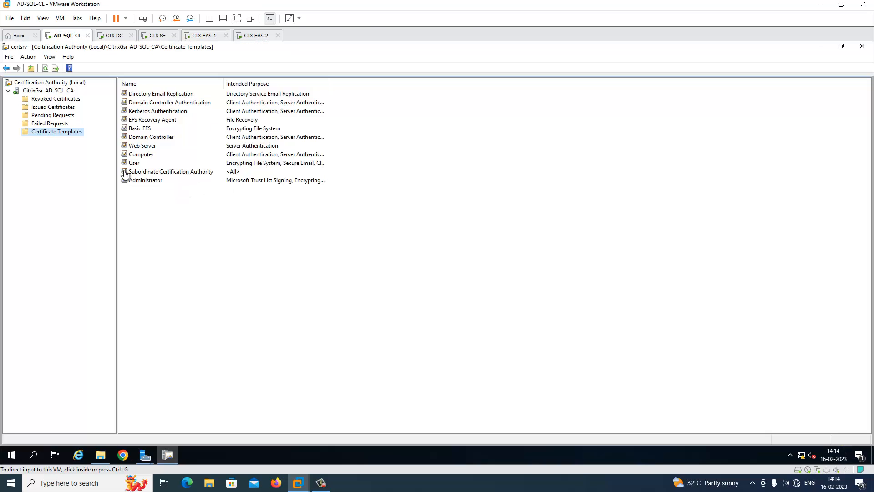
{"action": "left_click", "coordinate": [67, 132]}
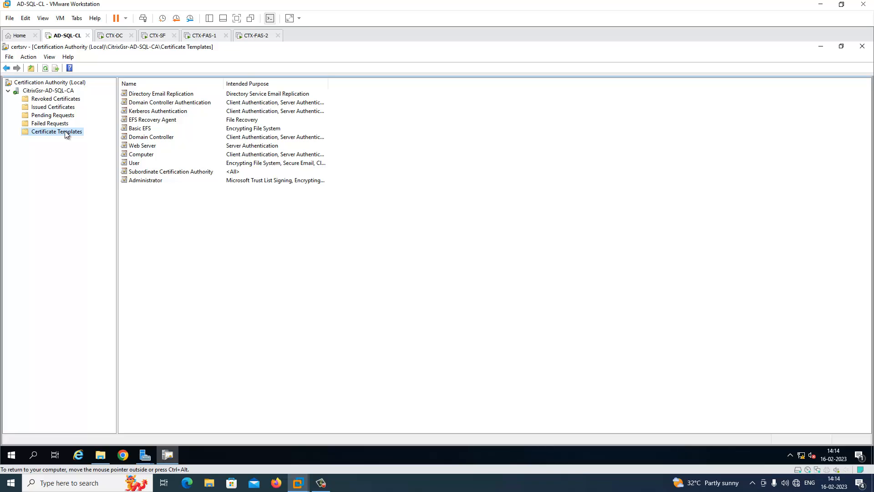
{"action": "right_click", "coordinate": [64, 130]}
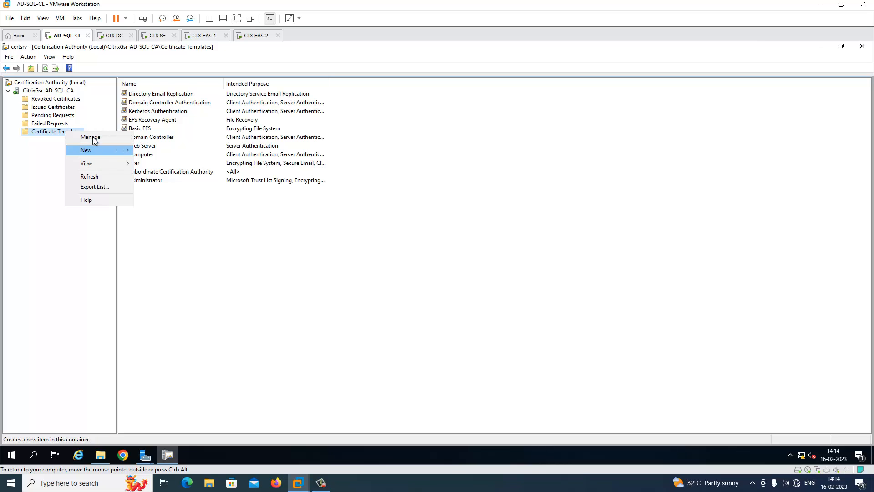
{"action": "left_click", "coordinate": [91, 138]}
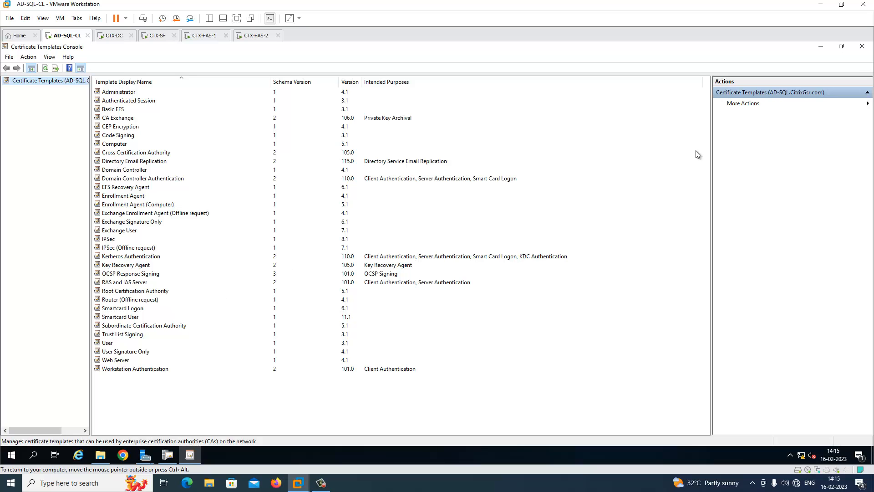
{"action": "left_click", "coordinate": [861, 49]}
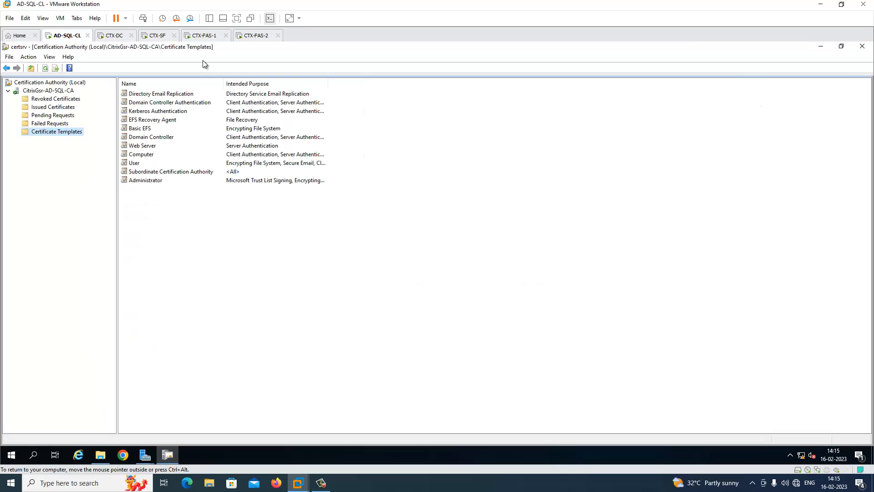
On CTX-FAS-1, accept the Citrix license agreement and install Federated Authentication Service with the default component and firewall settings.
{"action": "left_click", "coordinate": [204, 36]}
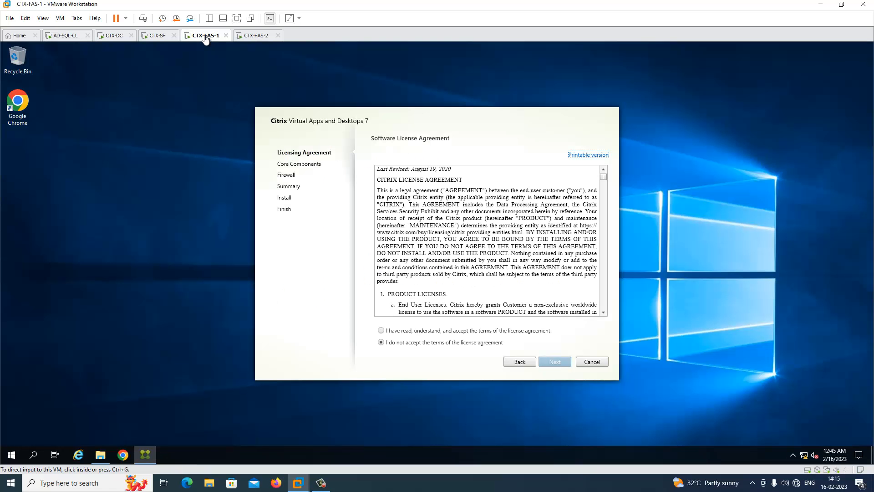
{"action": "left_click", "coordinate": [381, 331]}
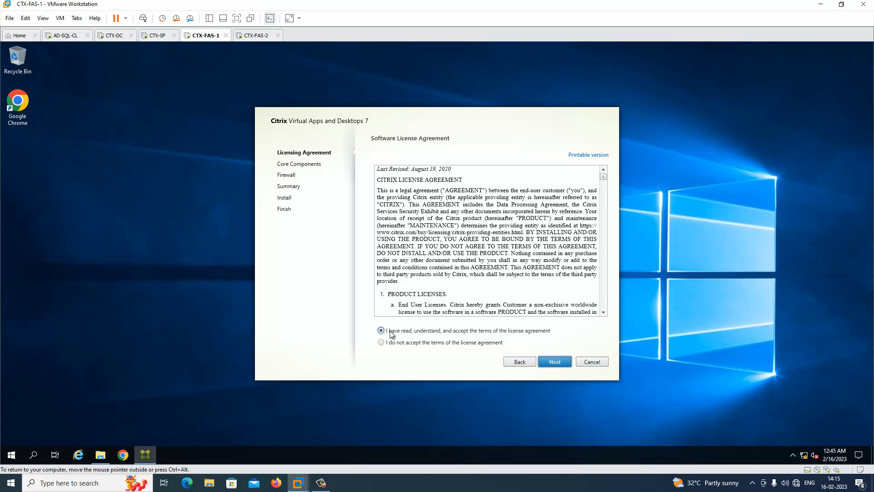
{"action": "left_click", "coordinate": [555, 362]}
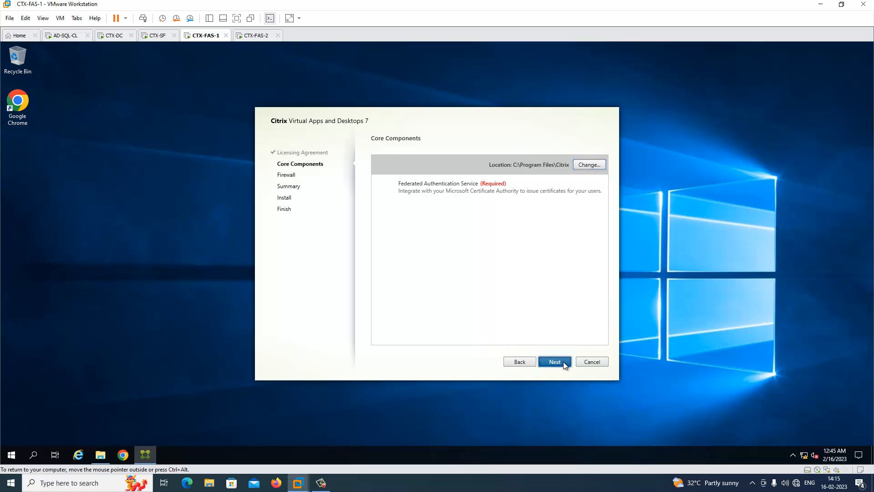
{"action": "left_click", "coordinate": [564, 361]}
{"action": "left_click", "coordinate": [563, 361]}
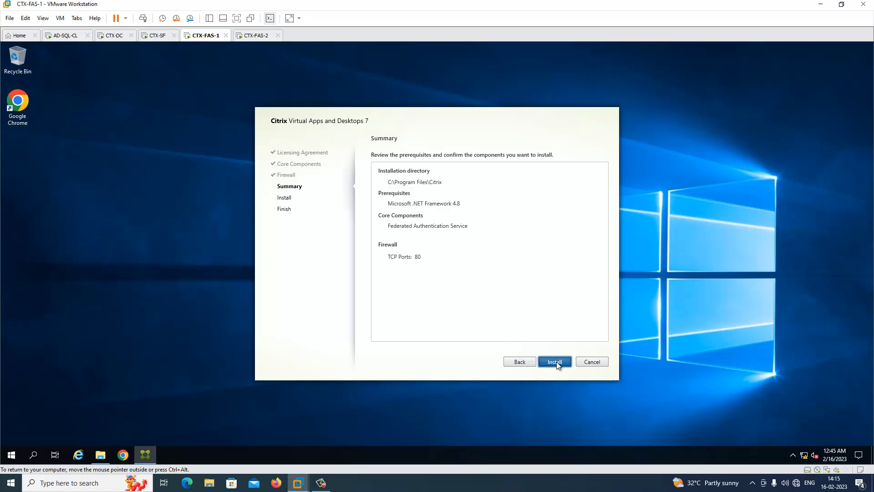
On CTX-FAS-2, accept the license agreement and install Federated Authentication Service with the default location and automatic firewall rules.
{"action": "left_click", "coordinate": [256, 36]}
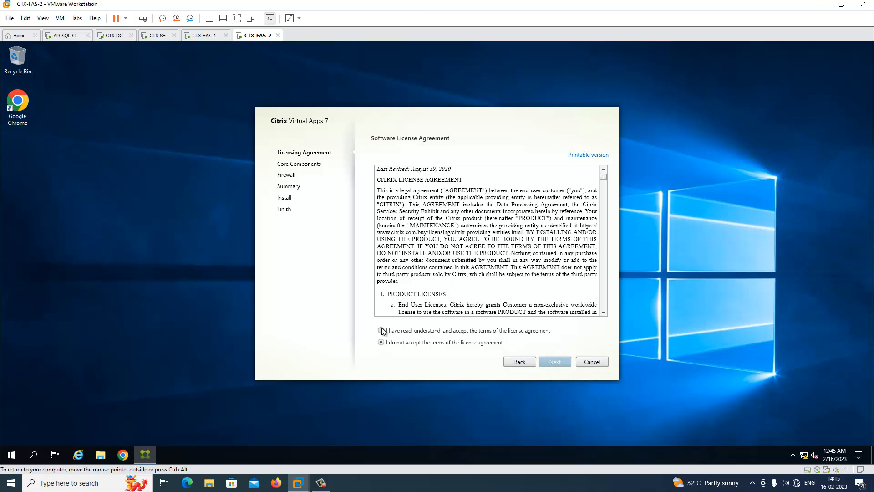
{"action": "left_click", "coordinate": [382, 330]}
{"action": "left_click", "coordinate": [556, 362]}
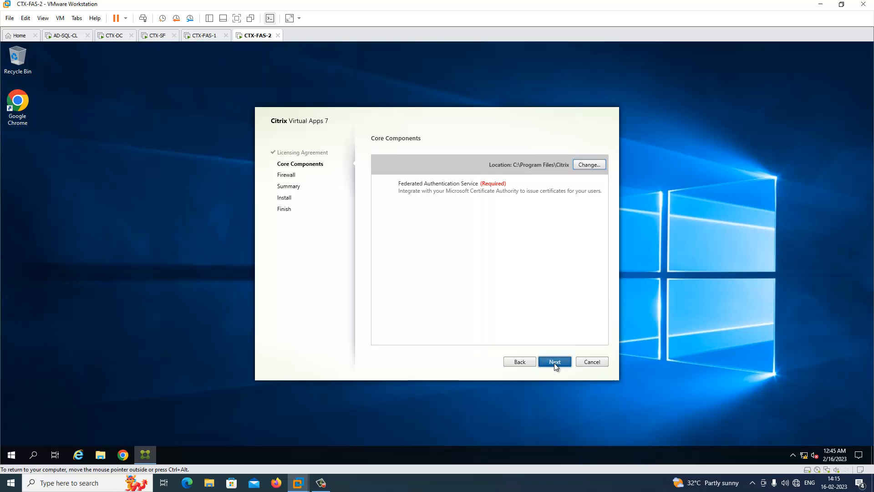
{"action": "left_click", "coordinate": [553, 362]}
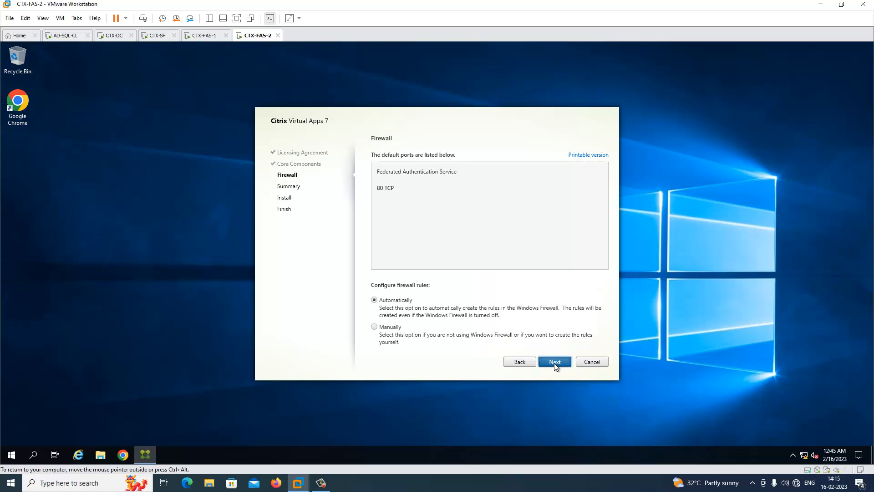
{"action": "left_click", "coordinate": [553, 362]}
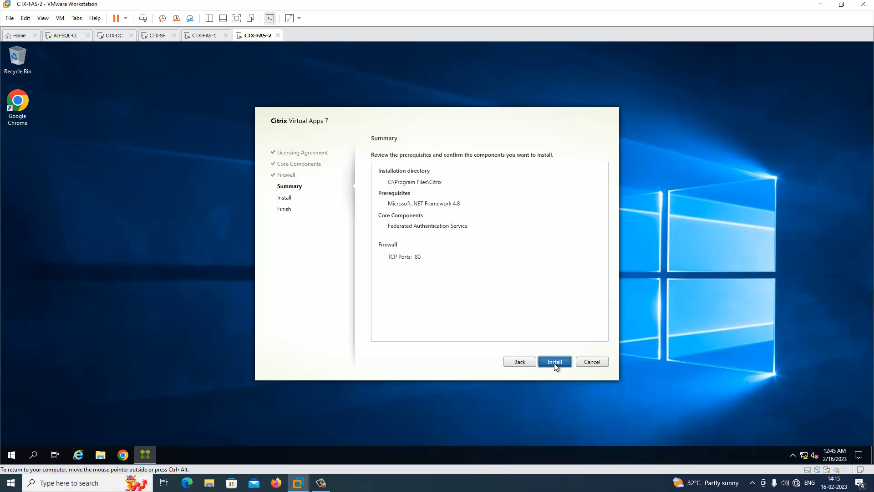
{"action": "left_click", "coordinate": [554, 362]}
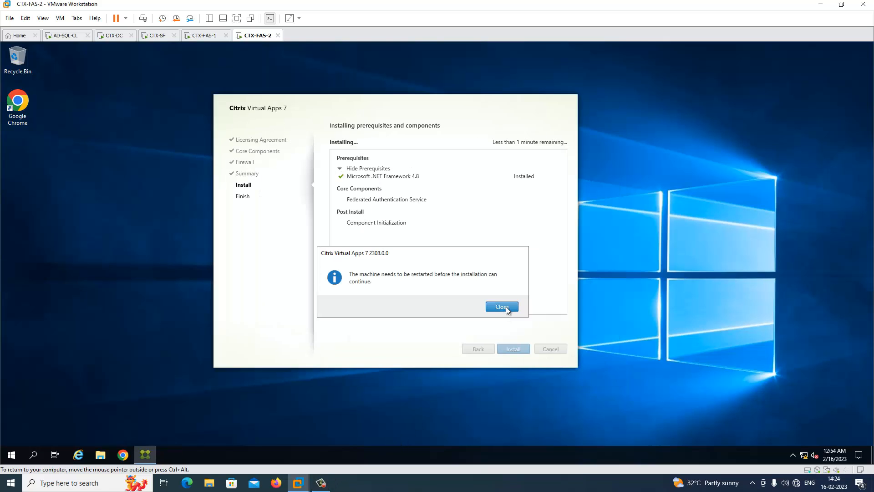
Acknowledge the installer's restart request and the sign-out notice on CTX-FAS-2, then check on CTX-FAS-1.
{"action": "left_click", "coordinate": [504, 308]}
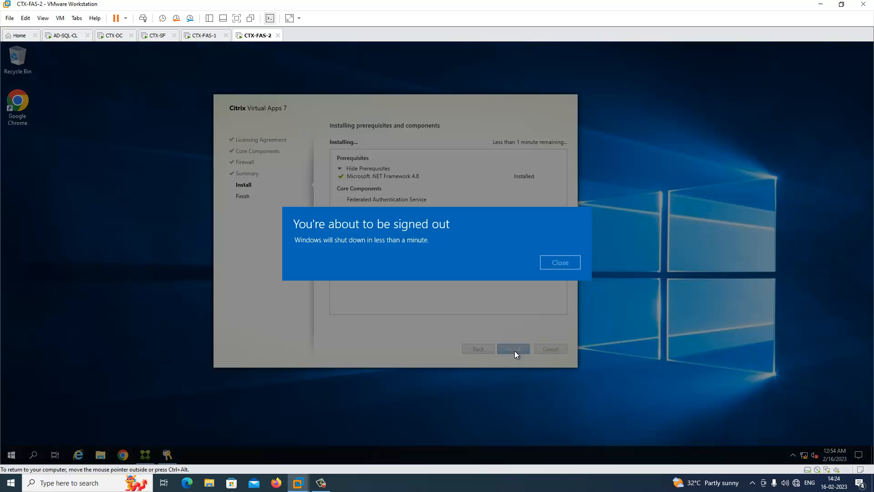
{"action": "left_click", "coordinate": [558, 263]}
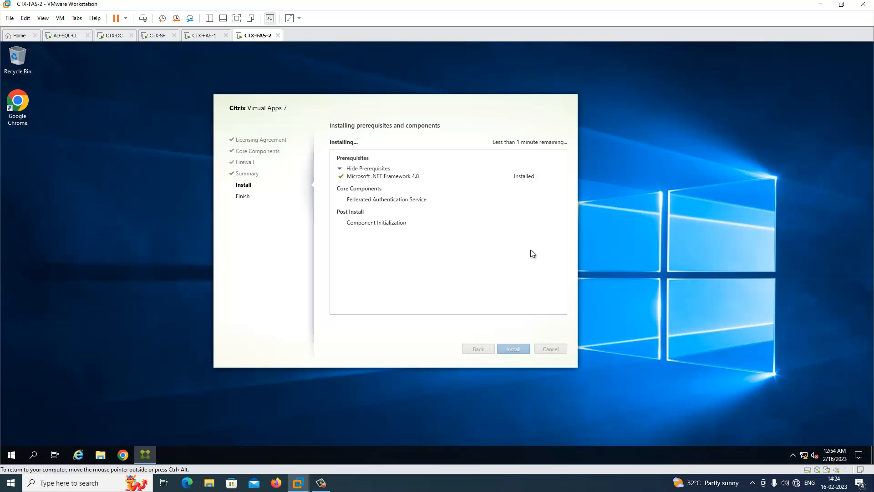
{"action": "left_click", "coordinate": [201, 39]}
{"action": "left_click", "coordinate": [420, 223]}
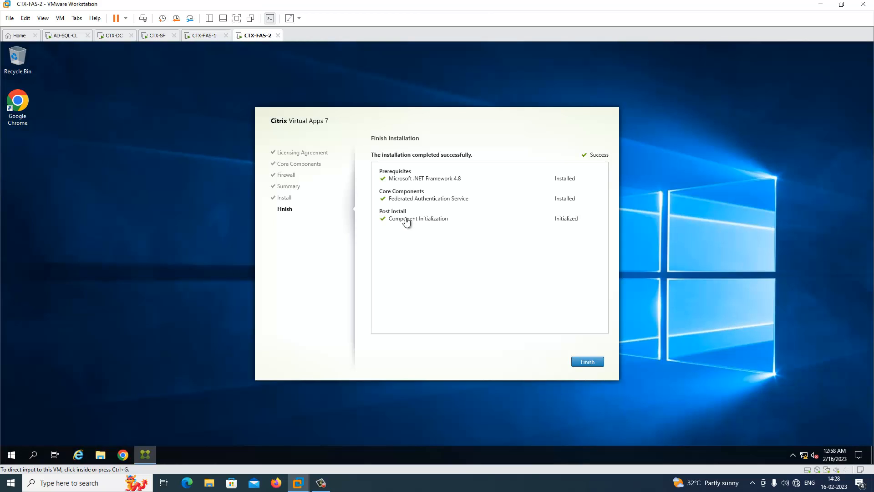
Finish and close the completed Federated Authentication Service installers on CTX-FAS-2 and CTX-FAS-1.
{"action": "left_click", "coordinate": [586, 360]}
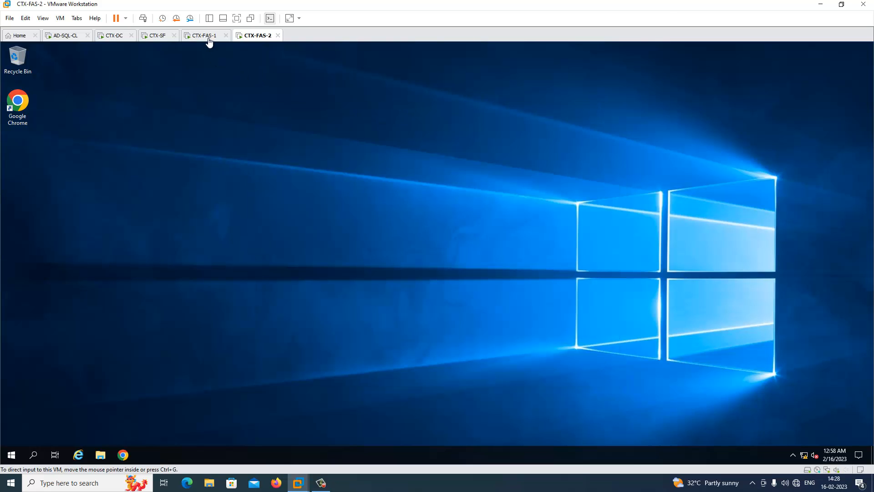
{"action": "left_click", "coordinate": [207, 37]}
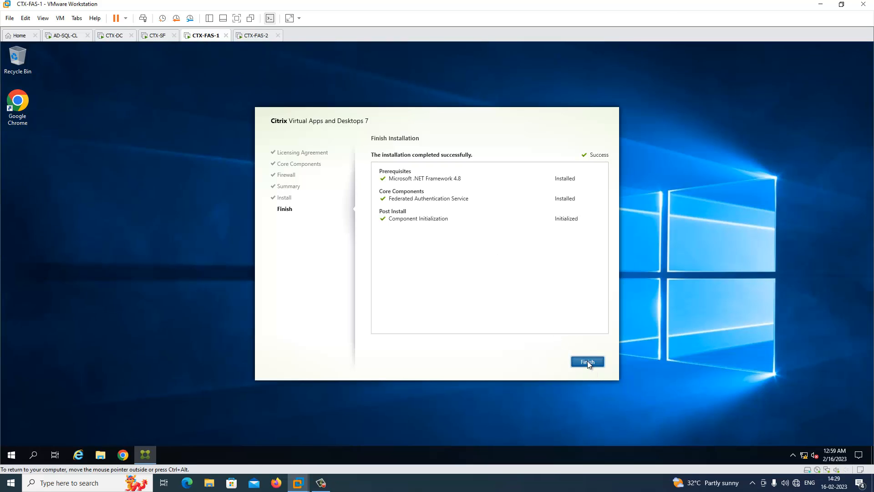
{"action": "left_click", "coordinate": [588, 361]}
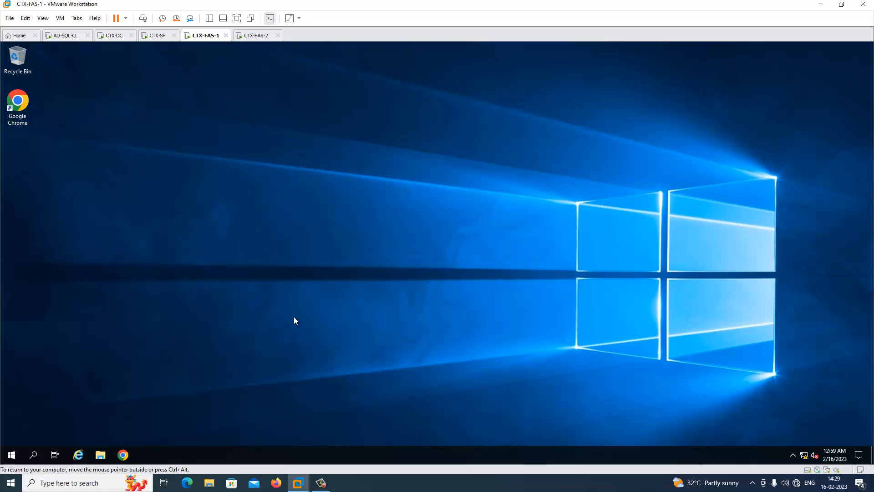
On CTX-FAS-1, launch Citrix Federated Authentication Service from the Citrix program folder.
{"action": "left_click", "coordinate": [11, 455]}
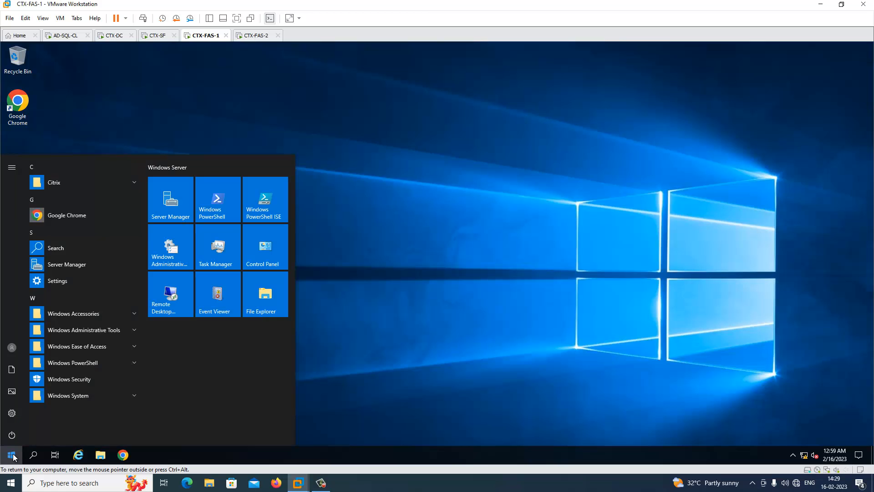
{"action": "left_click", "coordinate": [83, 185]}
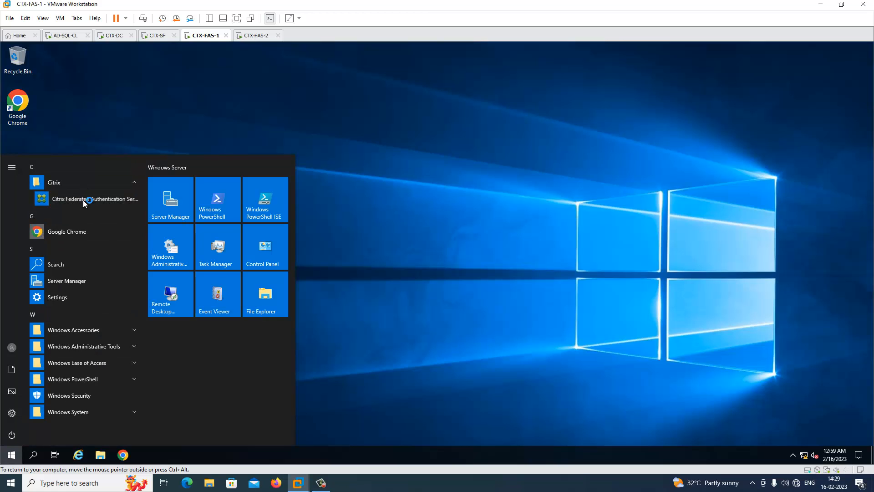
{"action": "left_click", "coordinate": [83, 200]}
On CTX-FAS-2, launch the Citrix FAS Administration Console and move its window so it fits fully on the desktop.
{"action": "left_click", "coordinate": [252, 35]}
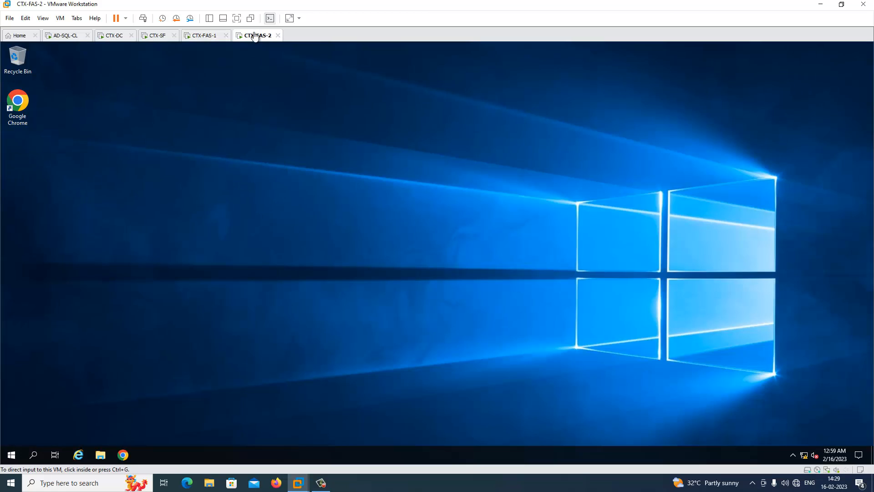
{"action": "left_click", "coordinate": [11, 456]}
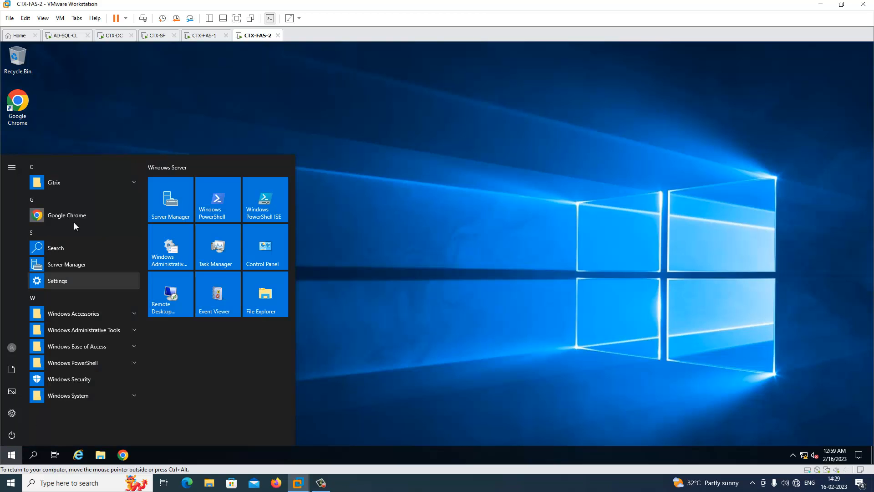
{"action": "left_click", "coordinate": [91, 182]}
{"action": "left_click", "coordinate": [80, 203]}
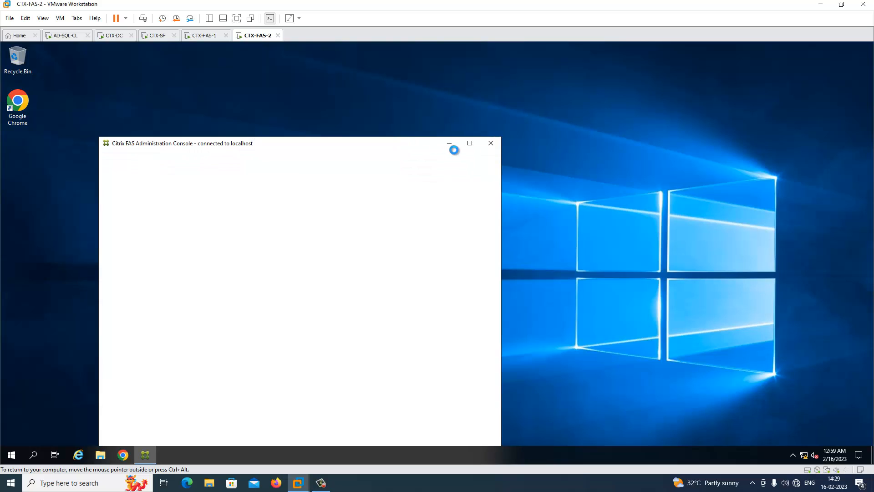
{"action": "left_click_drag", "start_coordinate": [389, 141], "coordinate": [418, 88]}
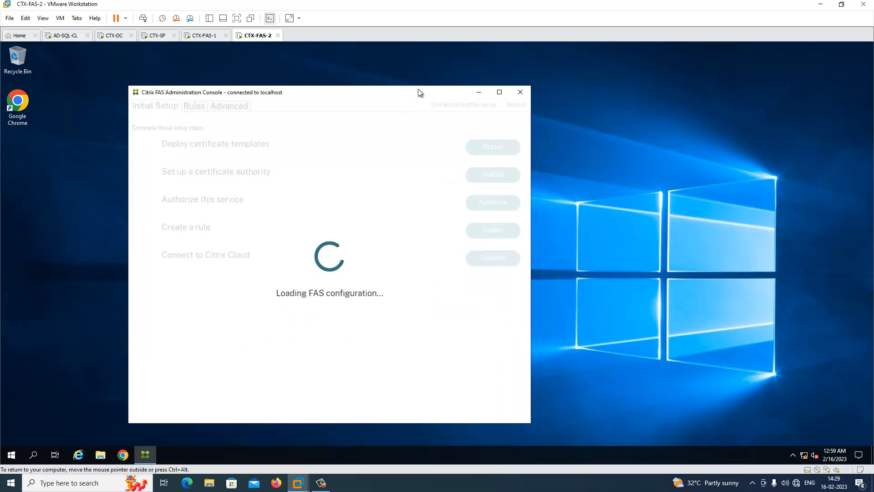
On CTX-FAS-1, bring the whole FAS Administration Console into view and deploy the certificate templates to Active Directory.
{"action": "left_click", "coordinate": [201, 39]}
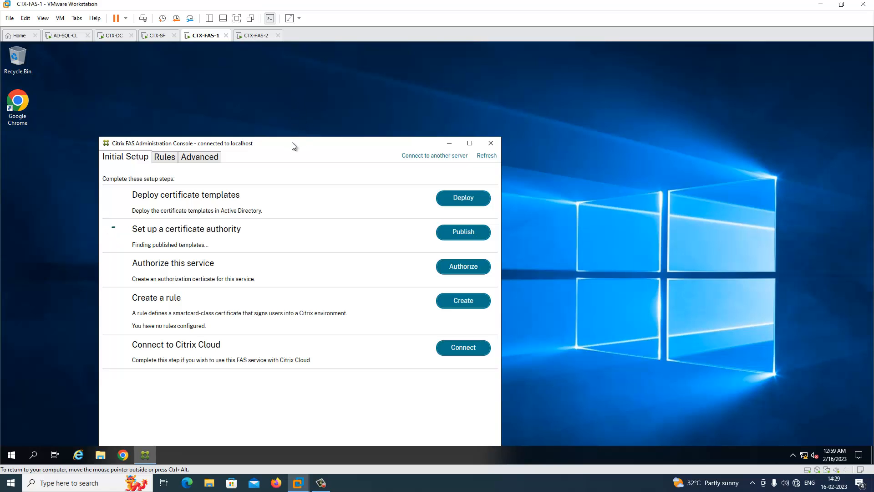
{"action": "left_click_drag", "start_coordinate": [292, 143], "coordinate": [304, 108]}
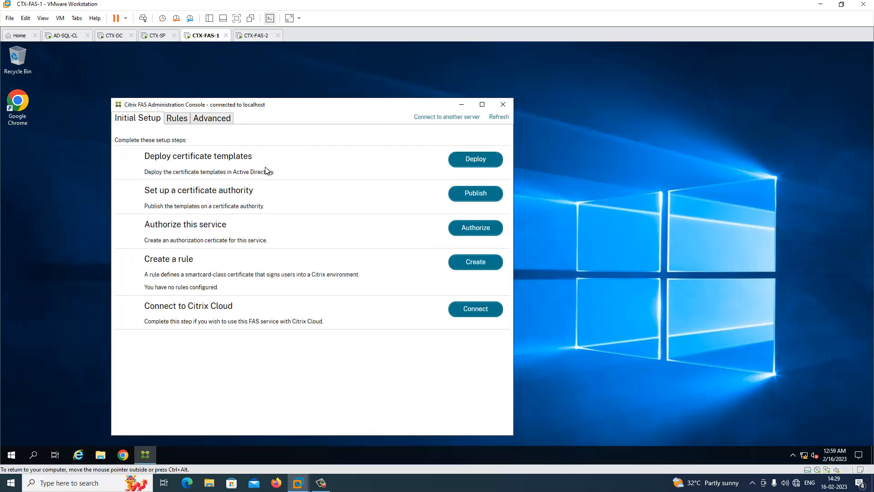
{"action": "left_click", "coordinate": [478, 161]}
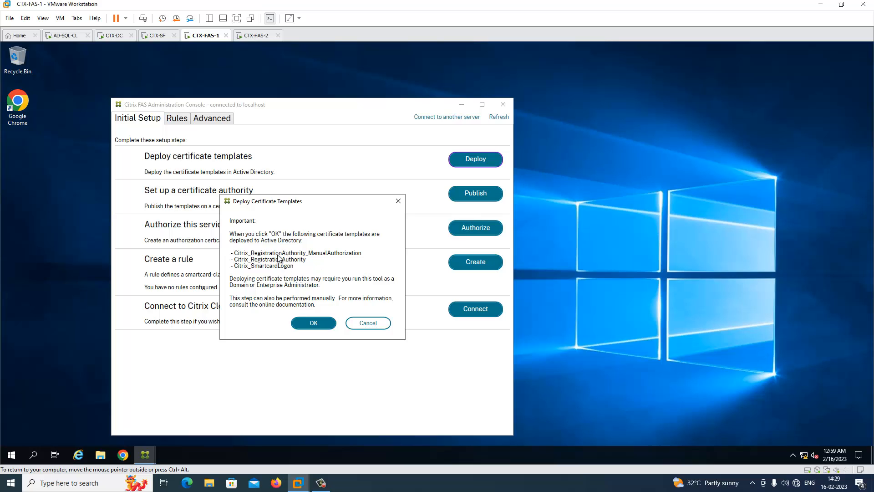
{"action": "left_click", "coordinate": [312, 322]}
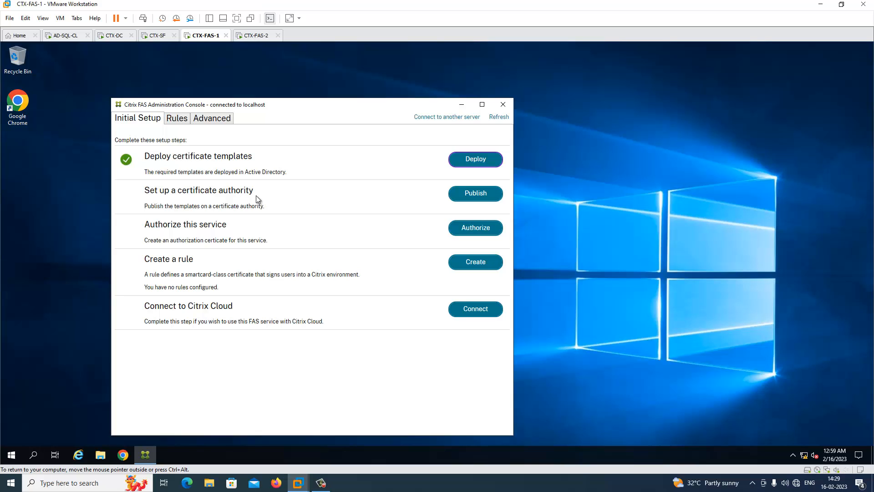
Publish the templates on AD-SQL.CitrixGsr.com\CitrixGsr-AD-SQL-CA and submit the service's authorization request to the same certificate authority.
{"action": "left_click", "coordinate": [474, 194]}
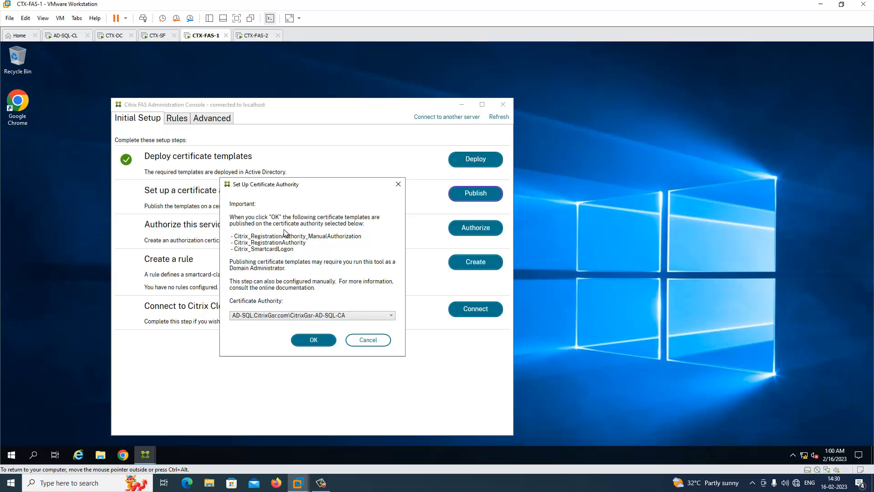
{"action": "left_click", "coordinate": [313, 341]}
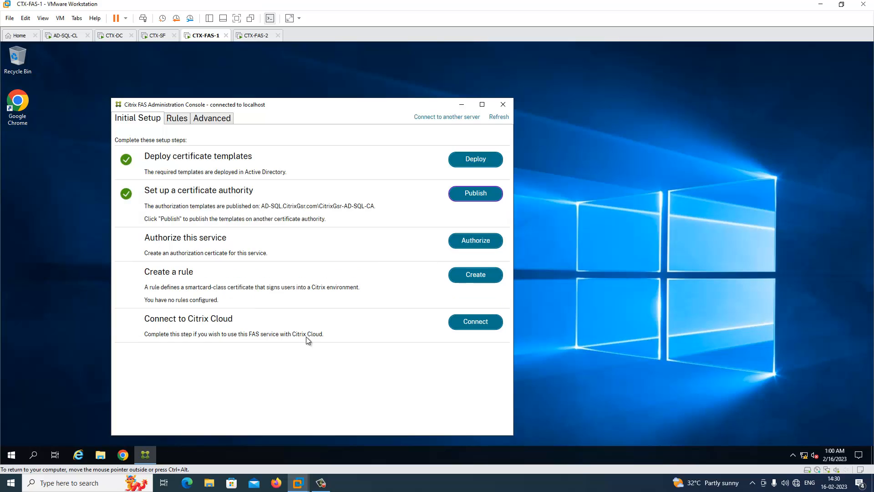
{"action": "left_click", "coordinate": [475, 241]}
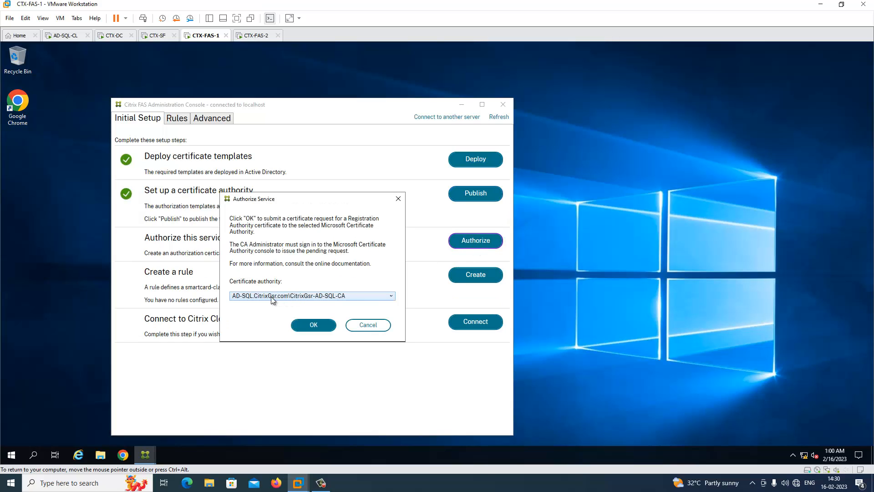
{"action": "left_click", "coordinate": [317, 326]}
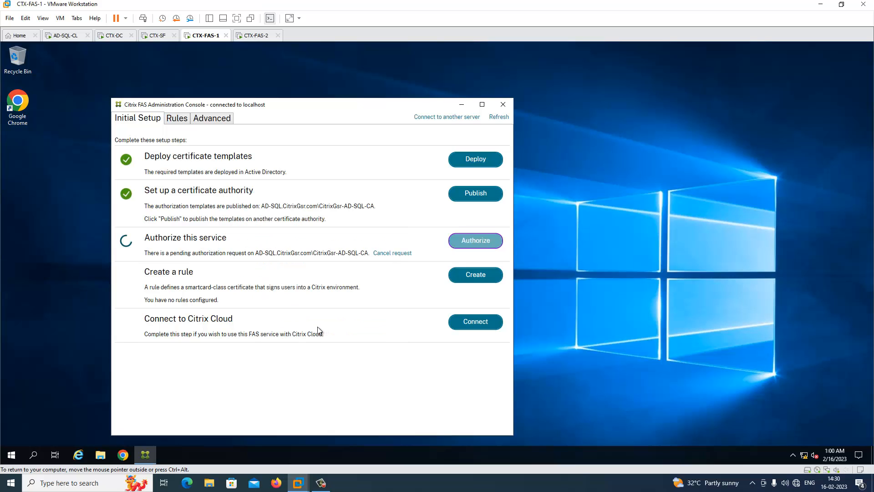
Switch to the AD-SQL-CL machine and sign in to the domain administrator account with its password.
{"action": "left_click", "coordinate": [68, 35]}
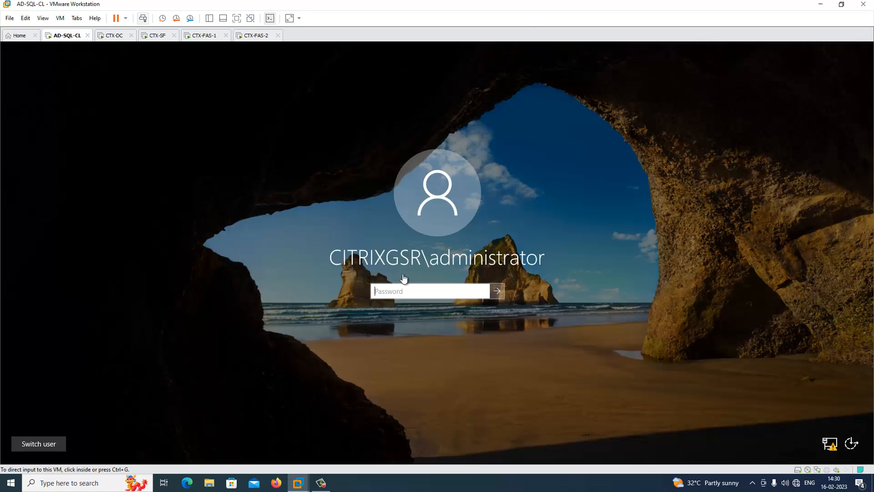
{"action": "left_click", "coordinate": [428, 294]}
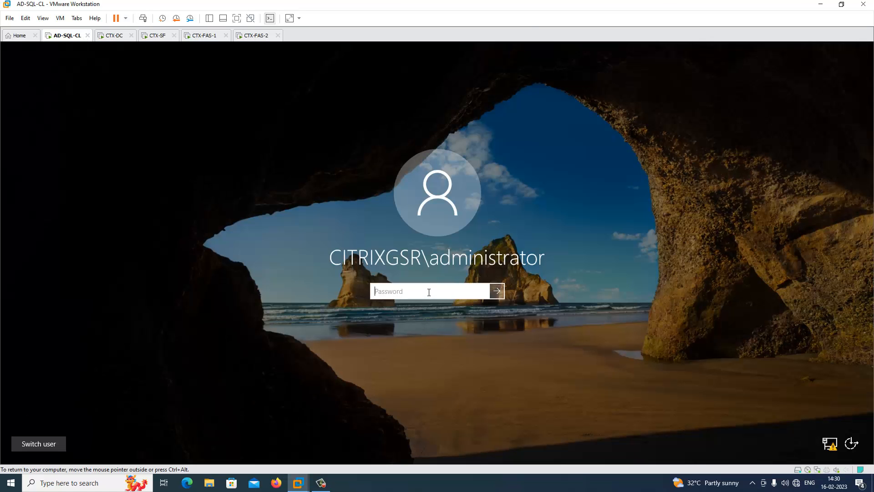
{"action": "type", "text": "********"}
{"action": "key", "text": "Return"}
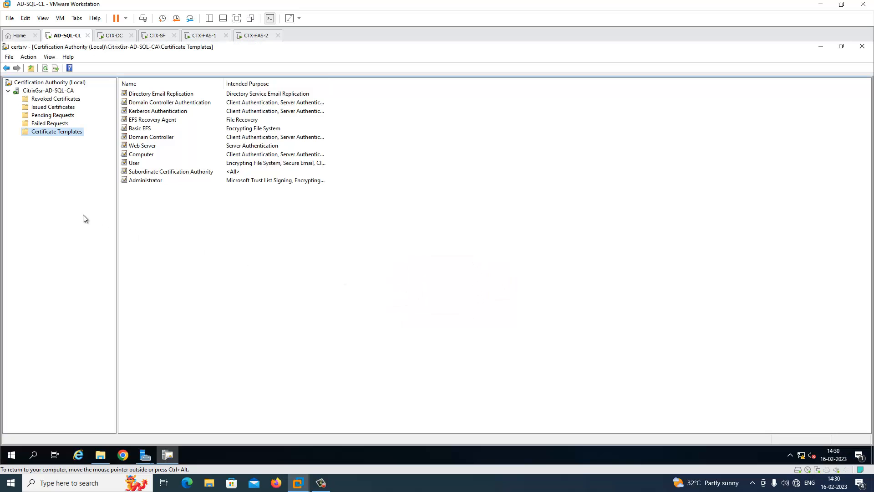
In the Certification Authority's pending requests, widen the Requester Name column and issue the certificate request from CTX-FAS1.
{"action": "left_click", "coordinate": [56, 115]}
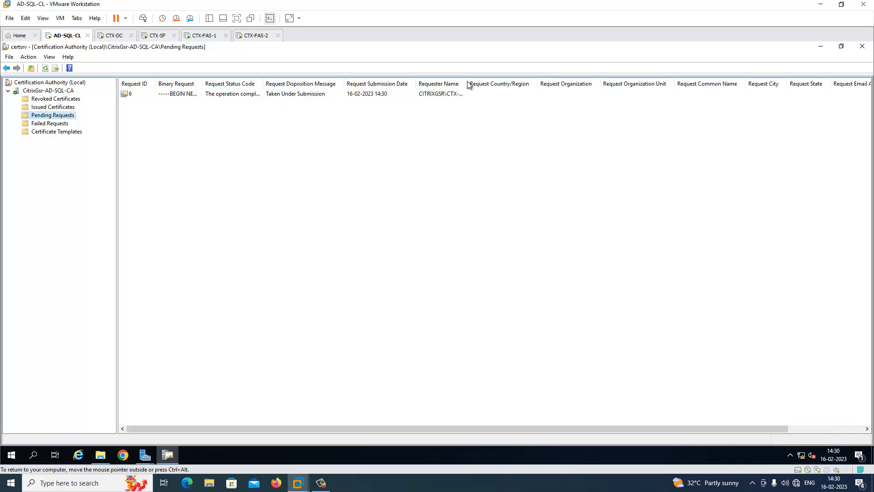
{"action": "left_click_drag", "start_coordinate": [465, 84], "coordinate": [519, 83]}
{"action": "left_click", "coordinate": [183, 95]}
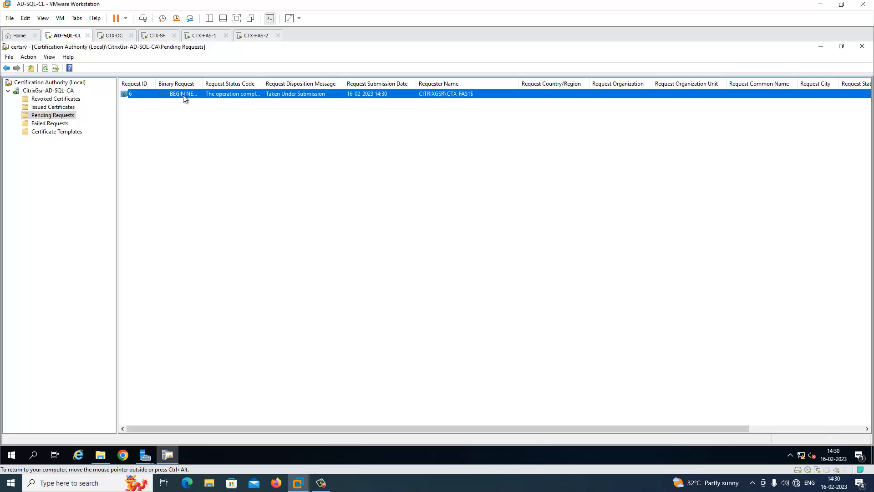
{"action": "right_click", "coordinate": [182, 95]}
{"action": "mouse_move", "coordinate": [220, 104]}
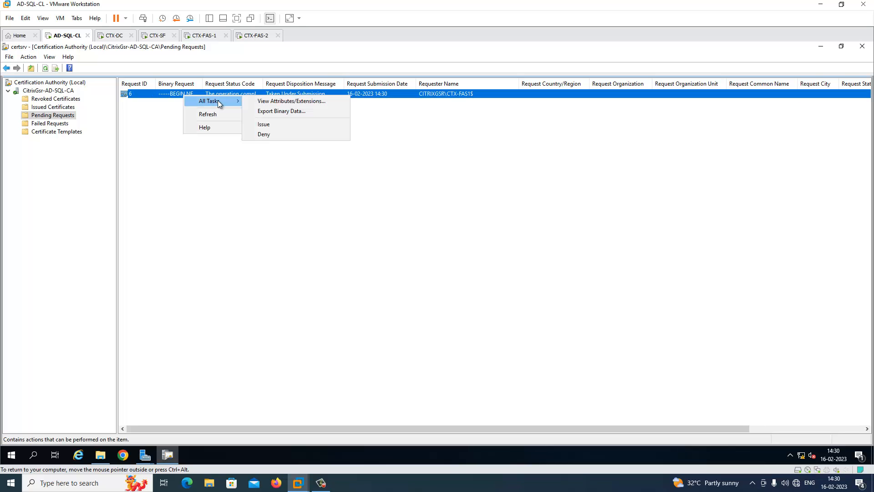
{"action": "left_click", "coordinate": [272, 124]}
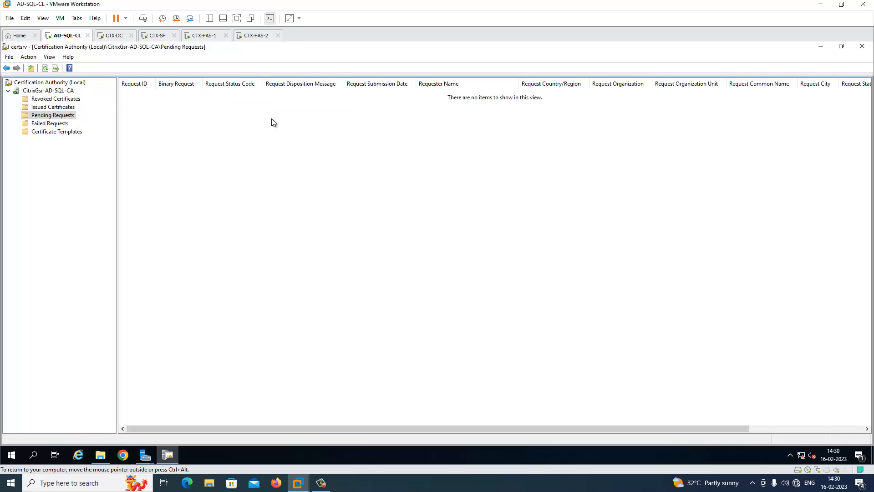
Back on CTX-FAS-1, start creating the default rule and choose the Citrix_SmartcardLogon template for it.
{"action": "left_click", "coordinate": [215, 39]}
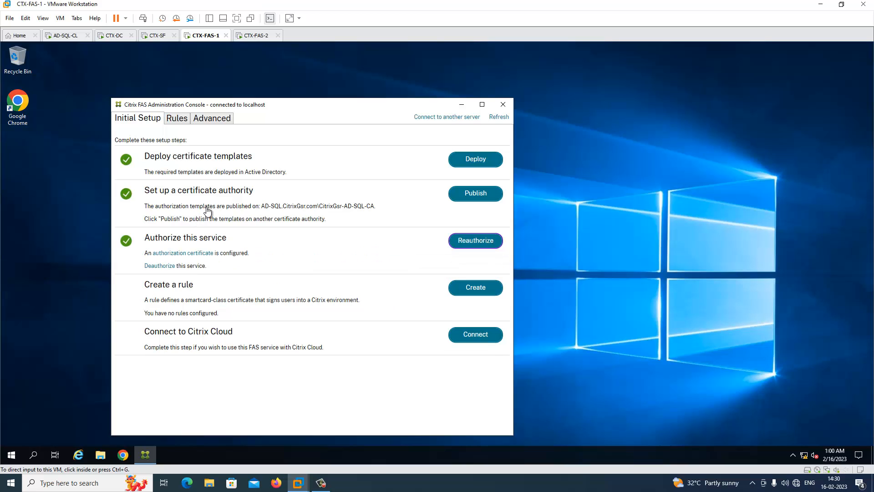
{"action": "left_click", "coordinate": [471, 292]}
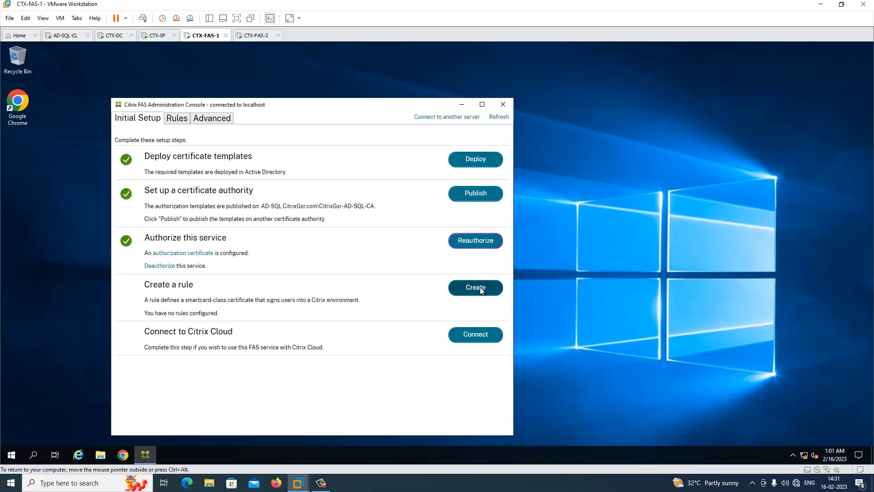
{"action": "left_click", "coordinate": [480, 287]}
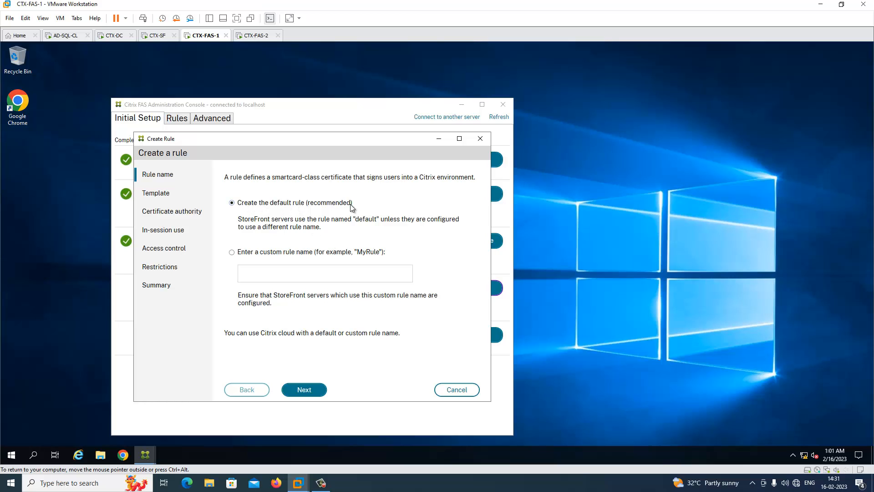
{"action": "left_click", "coordinate": [304, 389]}
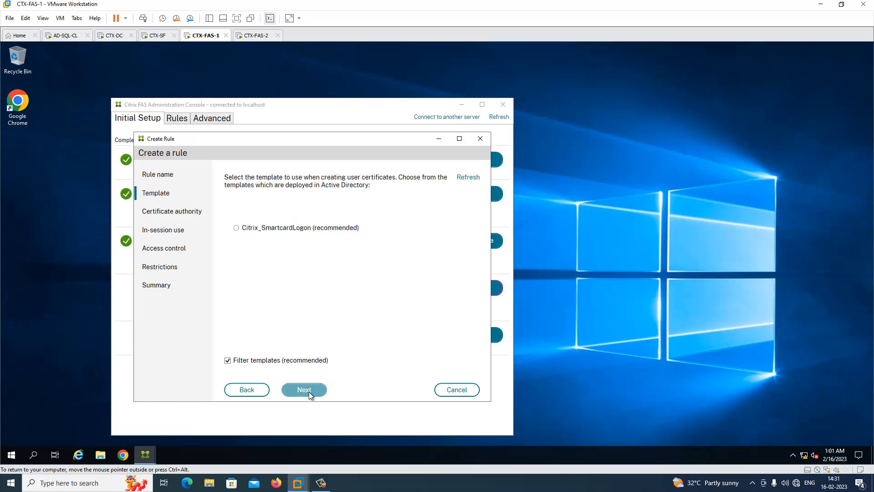
{"action": "left_click", "coordinate": [236, 228]}
{"action": "left_click", "coordinate": [304, 390]}
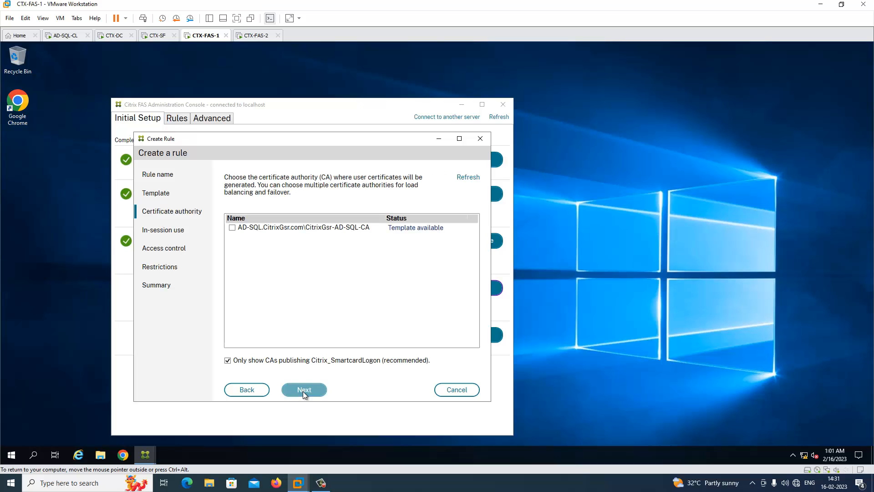
Select AD-SQL.CitrixGsr.com\CitrixGsr-AD-SQL-CA as the rule's certificate authority and leave in-session use disallowed.
{"action": "left_click", "coordinate": [232, 228]}
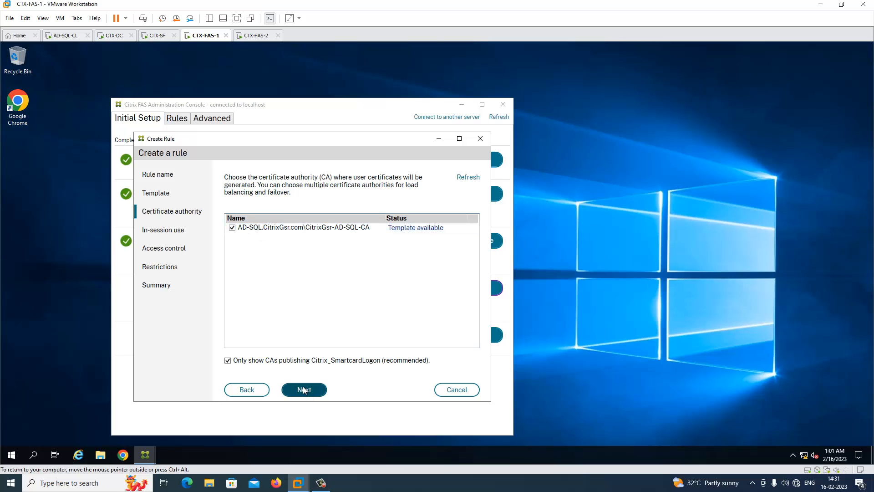
{"action": "left_click", "coordinate": [304, 389]}
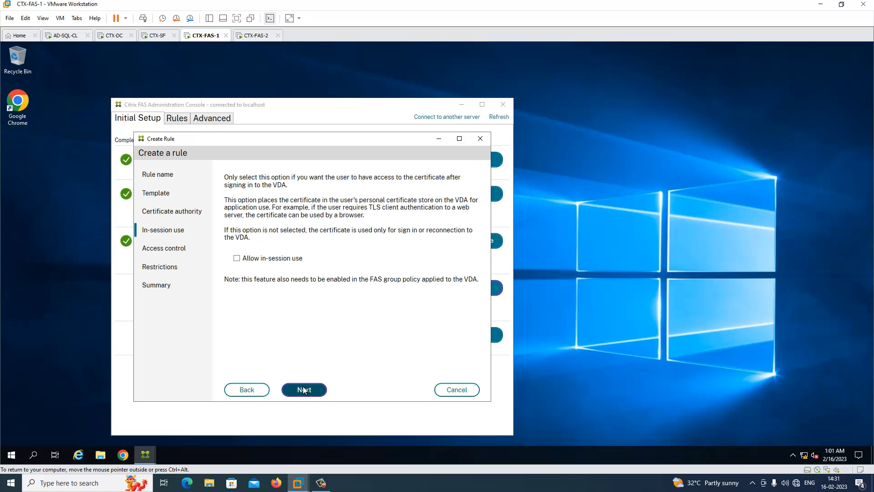
{"action": "left_click", "coordinate": [303, 390]}
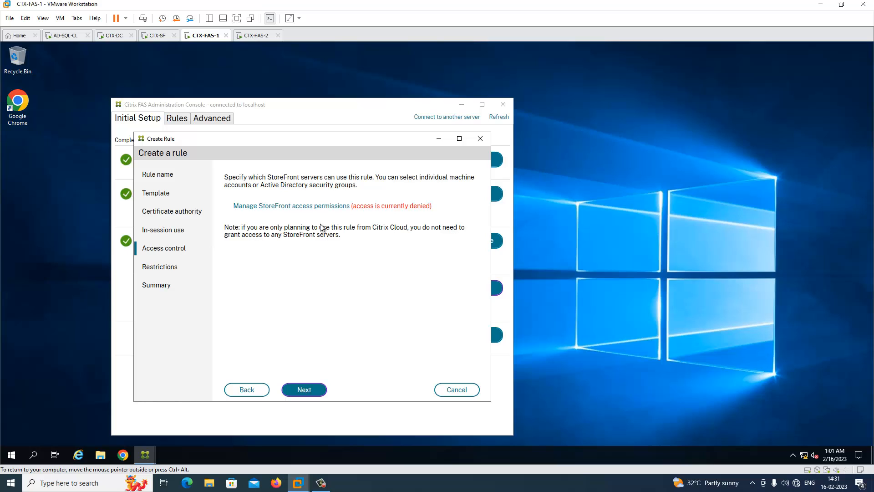
In the StoreFront access permissions, replace Domain Computers with computer CTX-SF, adding Computers to the searched object types, and allow it Assert Identity.
{"action": "left_click", "coordinate": [309, 213]}
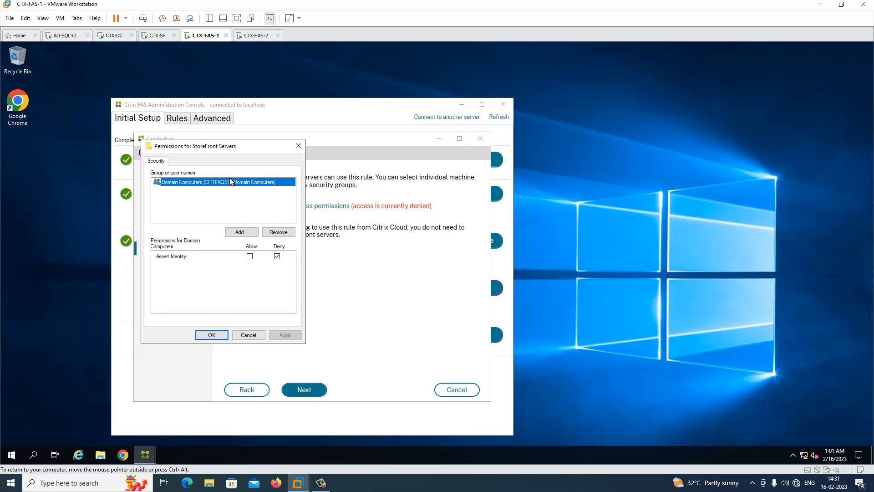
{"action": "left_click", "coordinate": [279, 233]}
{"action": "left_click", "coordinate": [248, 232]}
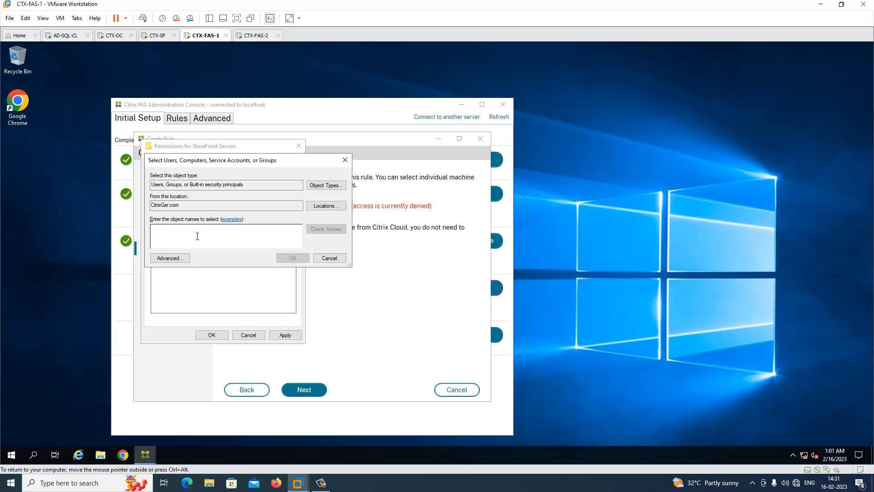
{"action": "type", "text": "ctx-sf"}
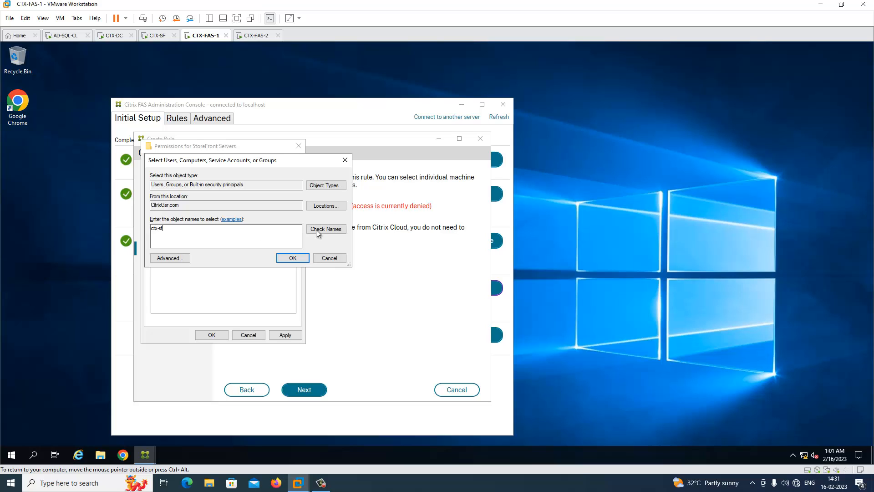
{"action": "left_click", "coordinate": [317, 230]}
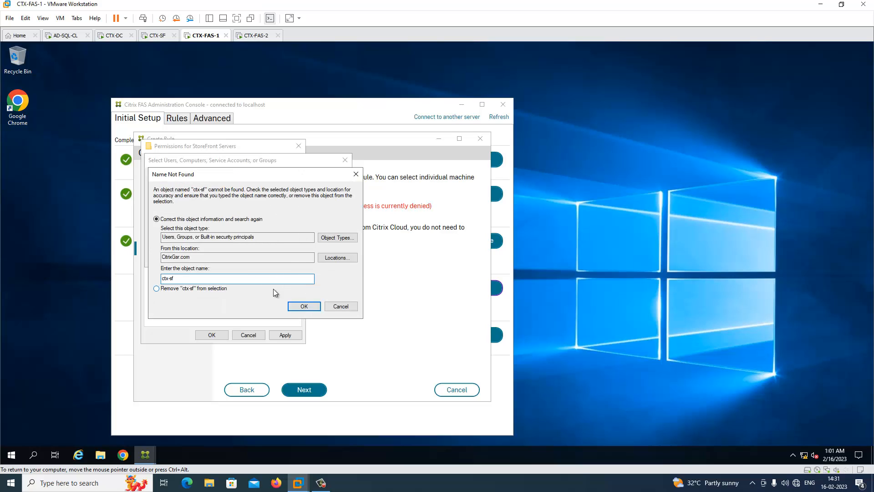
{"action": "left_click", "coordinate": [337, 237]}
{"action": "left_click", "coordinate": [163, 243]}
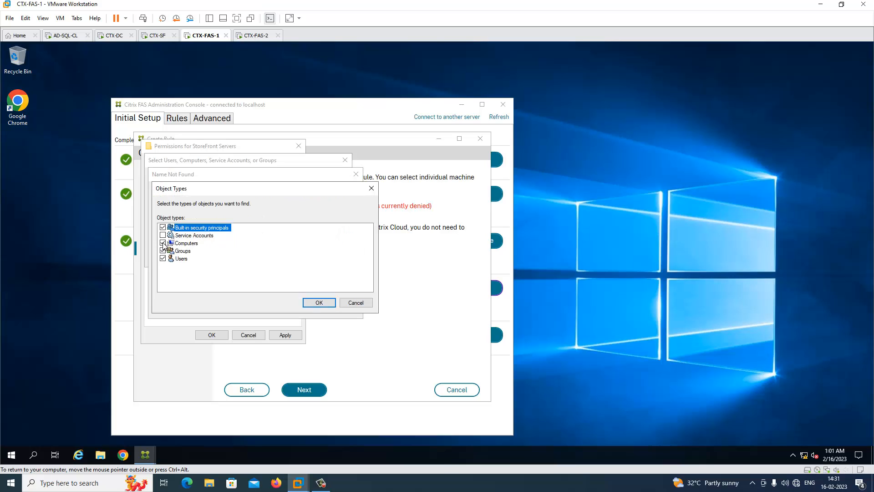
{"action": "left_click", "coordinate": [319, 302]}
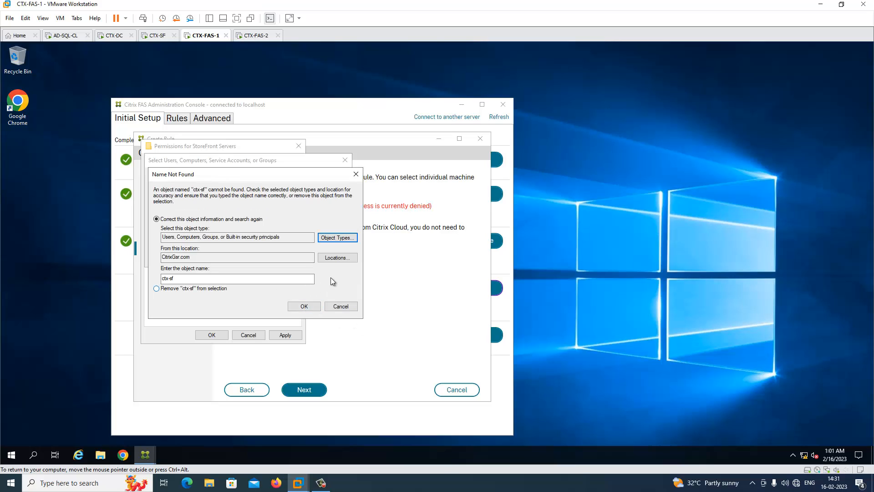
{"action": "left_click", "coordinate": [304, 305]}
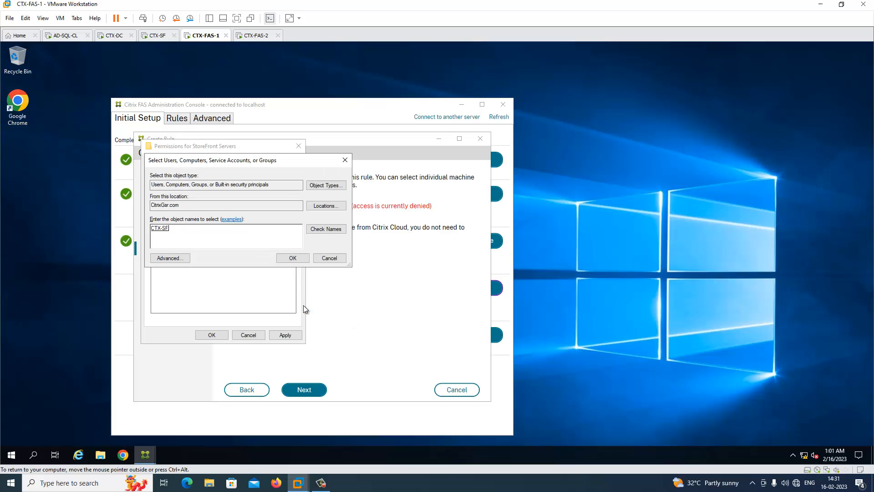
{"action": "left_click", "coordinate": [285, 335]}
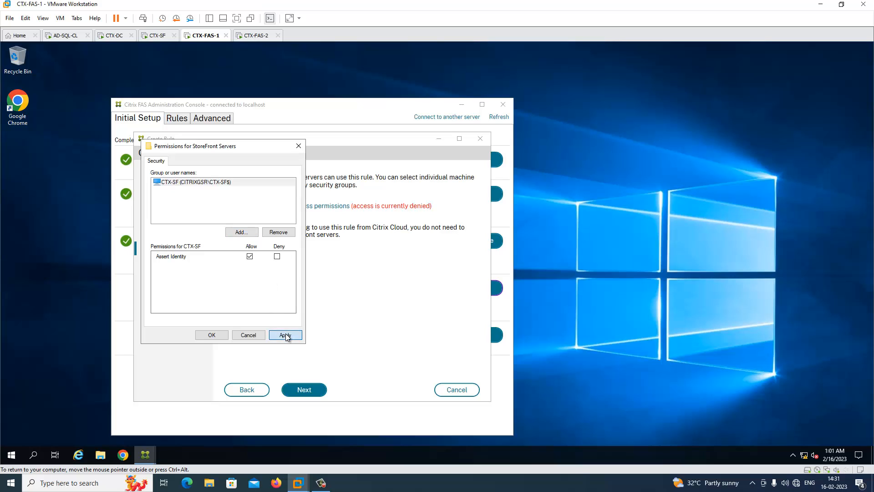
{"action": "left_click", "coordinate": [212, 335]}
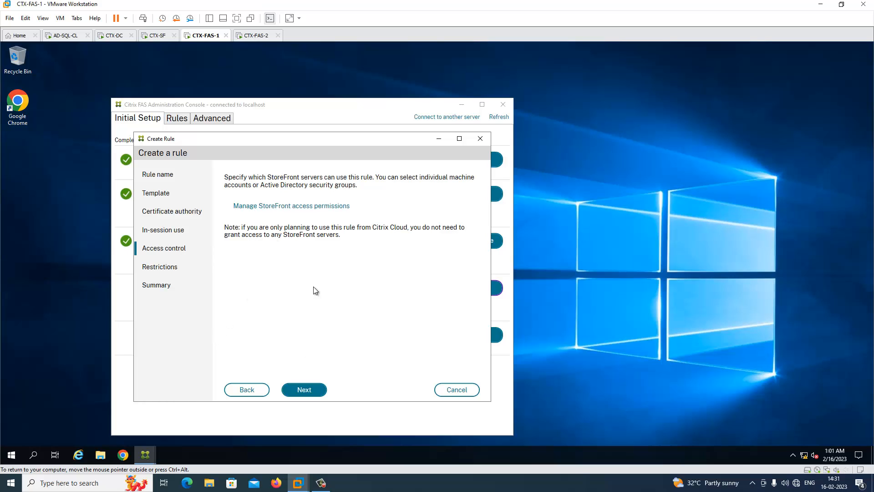
Proceed to the rule's restrictions and review the user permissions, closing them without changes.
{"action": "left_click", "coordinate": [311, 389]}
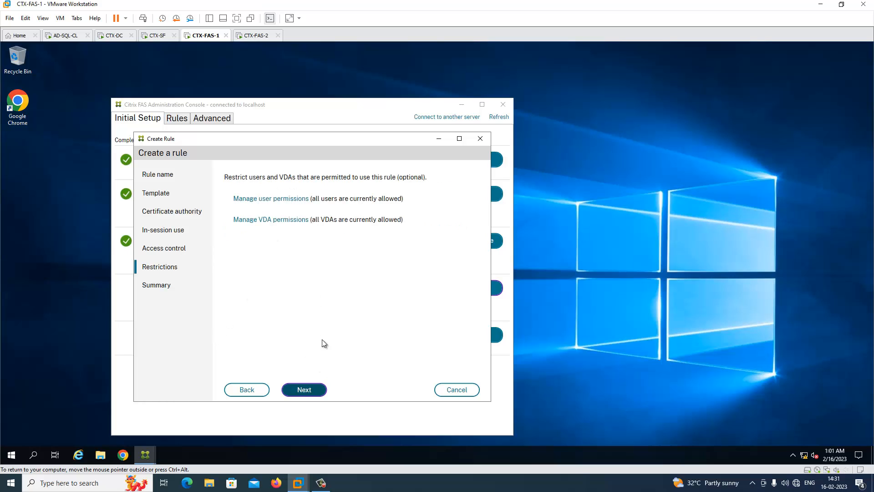
{"action": "left_click", "coordinate": [282, 198]}
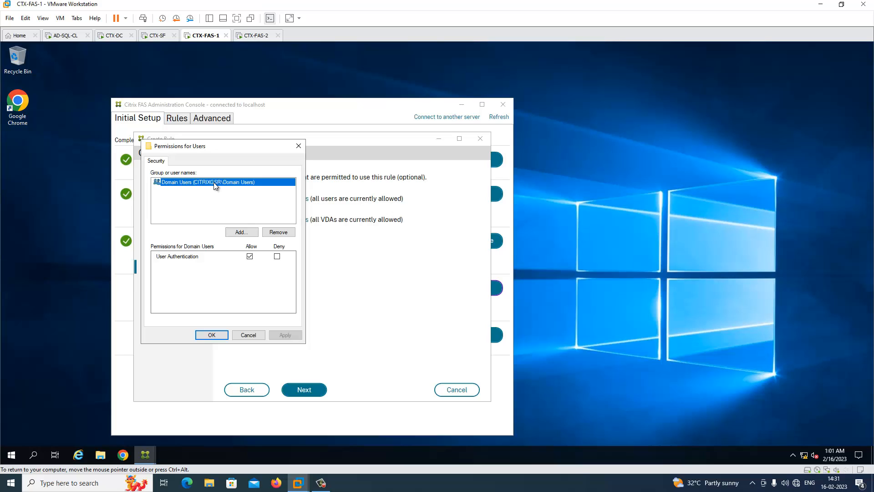
{"action": "left_click", "coordinate": [251, 335]}
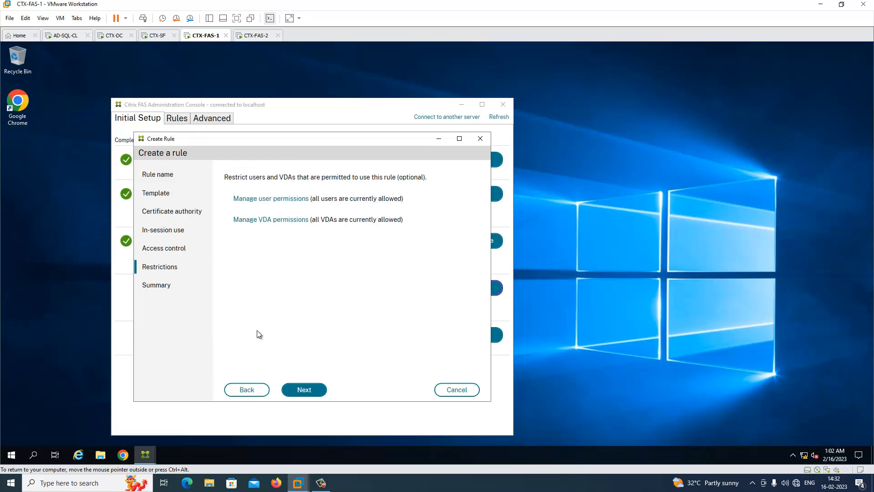
In the VDA permissions, replace Domain Computers with computer CTX-DC, adding Computers to the searched object types, and apply the change.
{"action": "left_click", "coordinate": [277, 220]}
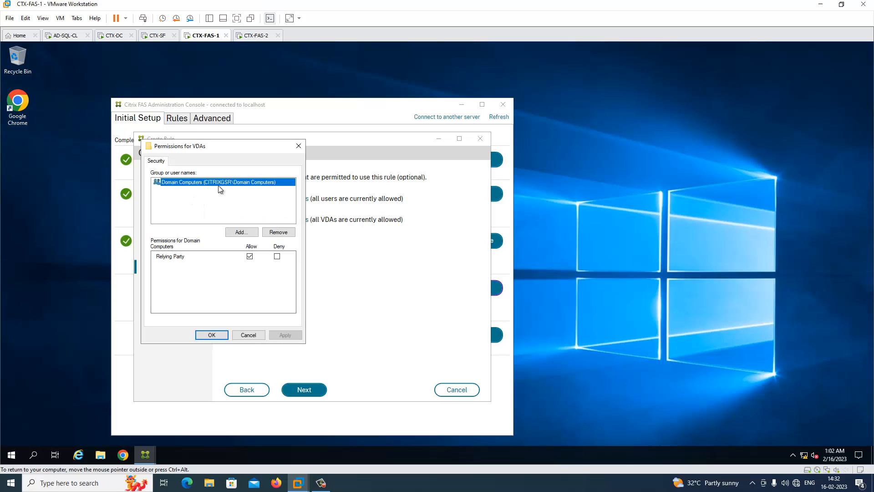
{"action": "left_click", "coordinate": [277, 233]}
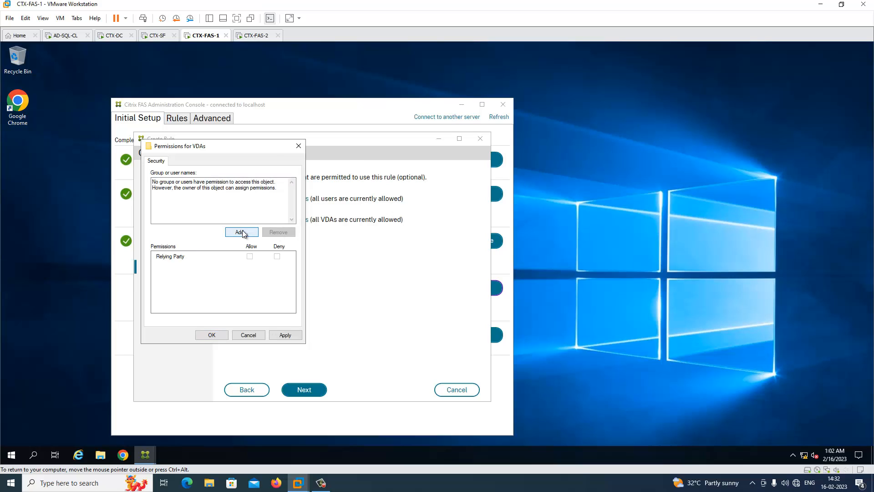
{"action": "left_click", "coordinate": [243, 232]}
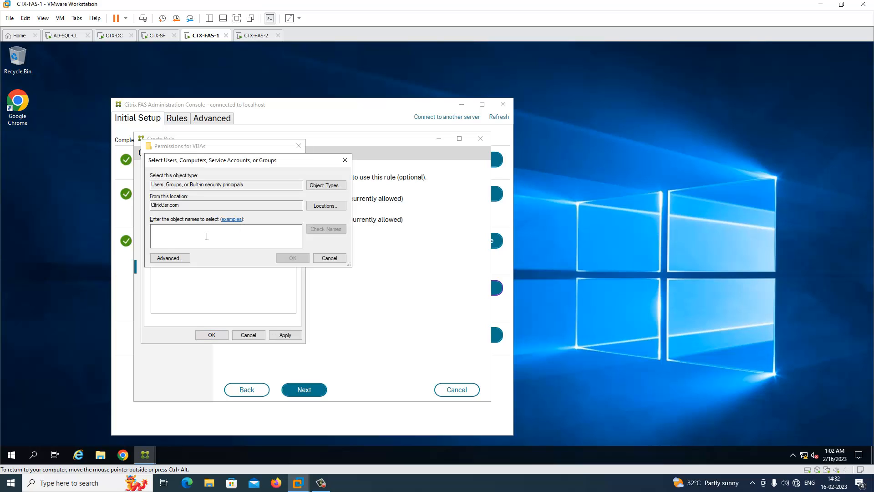
{"action": "type", "text": "ctx-dc"}
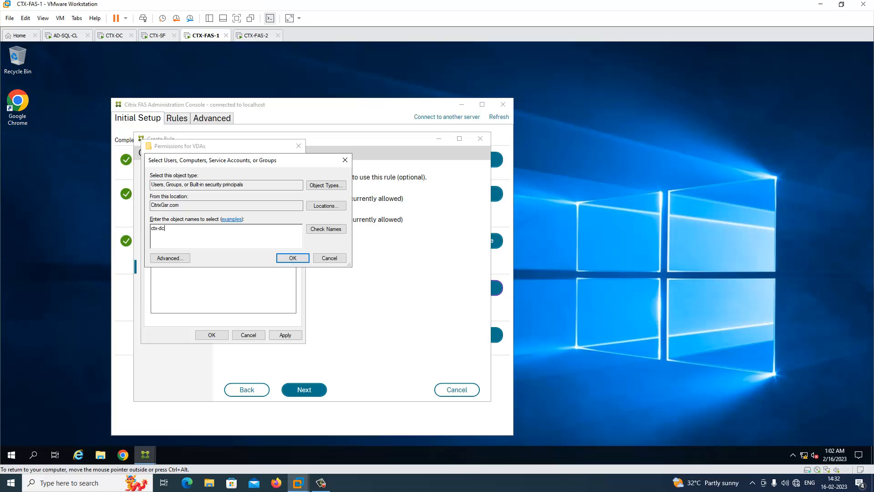
{"action": "left_click", "coordinate": [326, 206]}
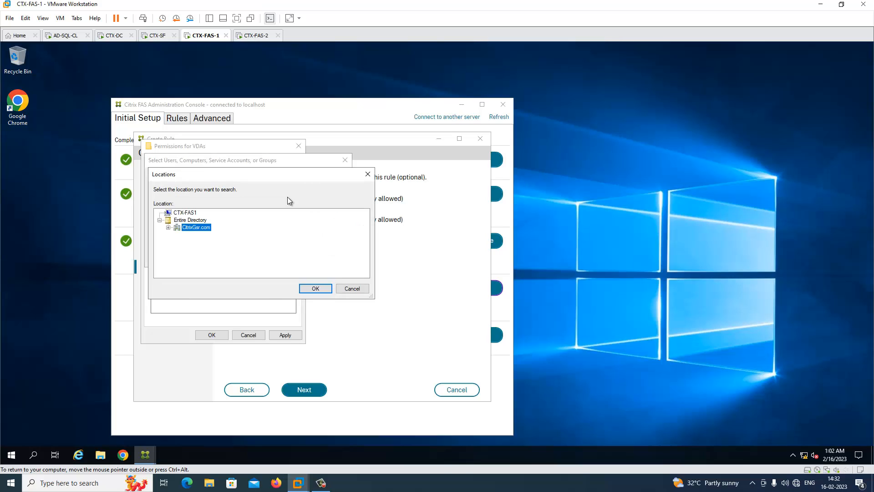
{"action": "left_click", "coordinate": [351, 289]}
{"action": "left_click", "coordinate": [326, 185]}
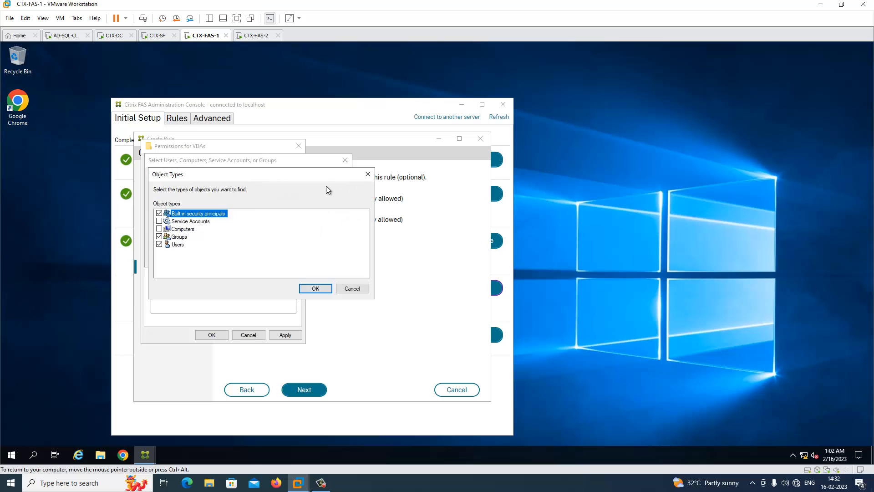
{"action": "left_click", "coordinate": [159, 229]}
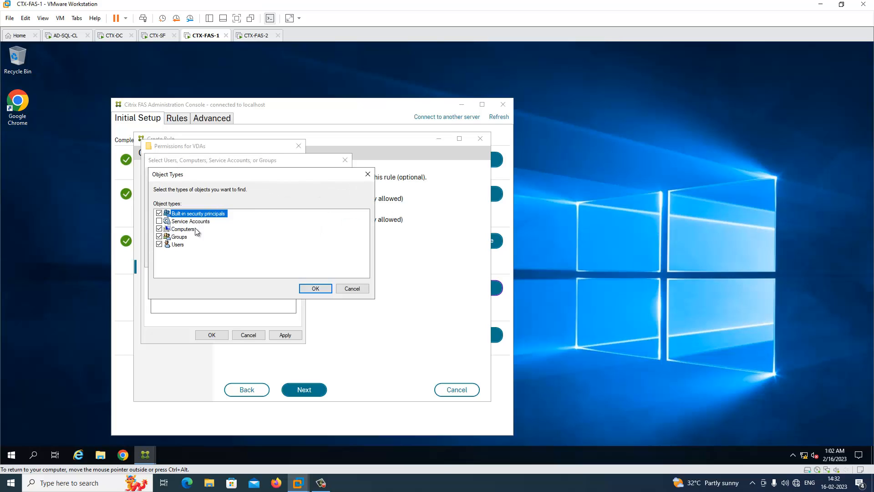
{"action": "left_click", "coordinate": [315, 288]}
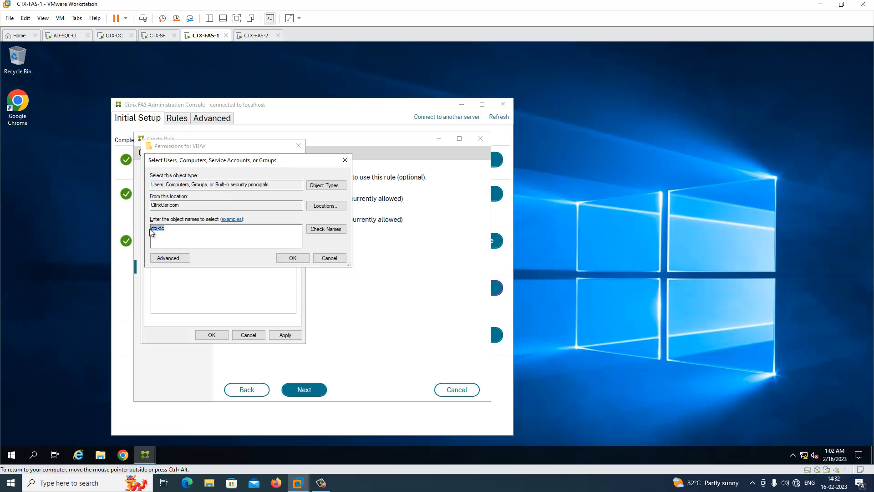
{"action": "left_click", "coordinate": [292, 258]}
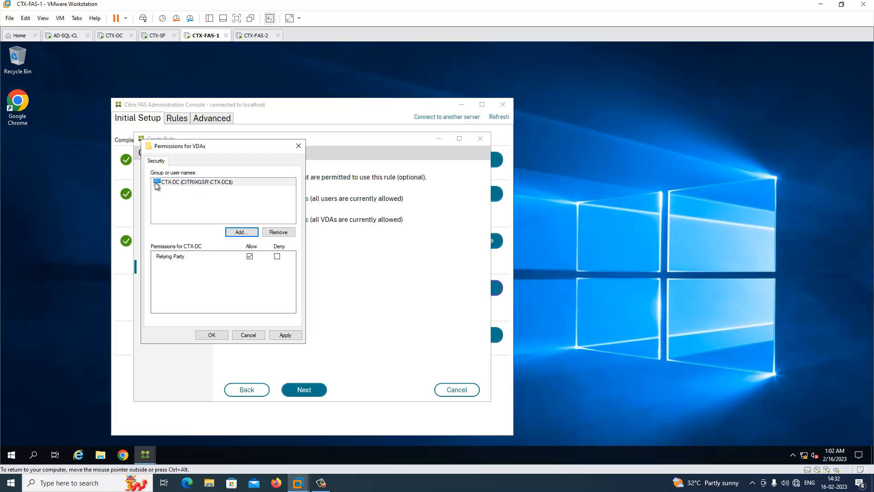
{"action": "left_click", "coordinate": [285, 335]}
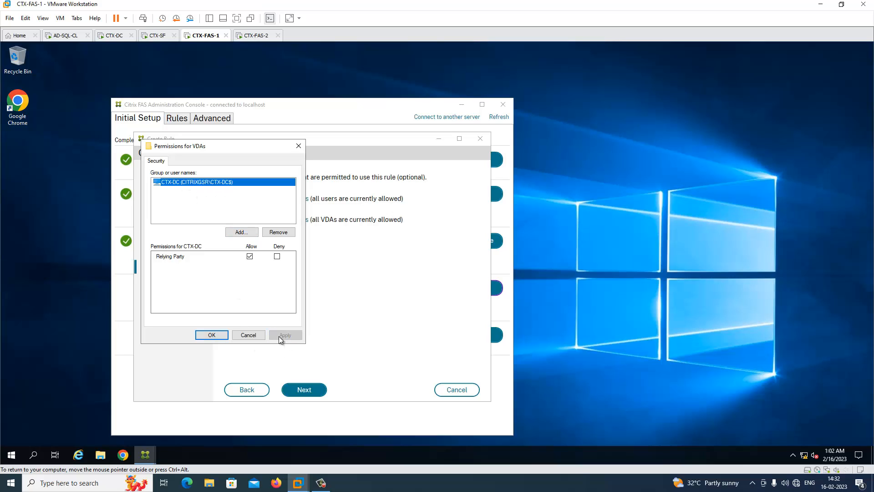
{"action": "left_click", "coordinate": [211, 335]}
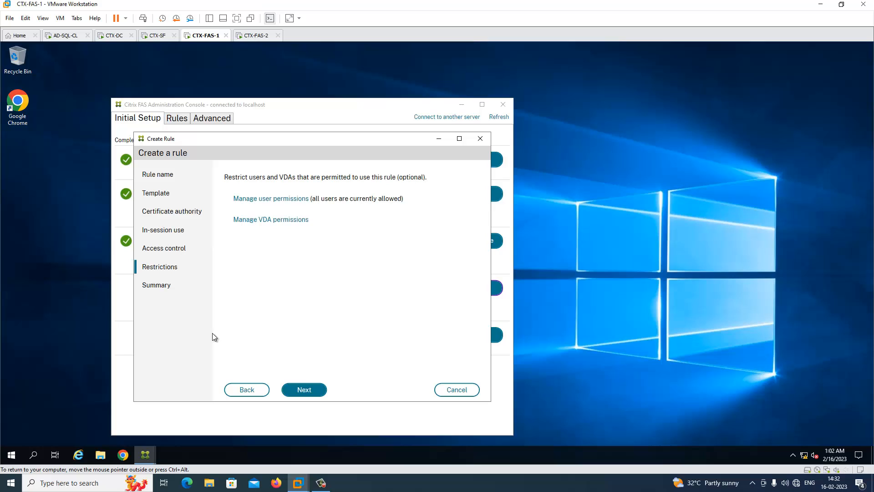
Create the Default rule from its summary, check it among the configured rules, and return to the initial setup overview.
{"action": "left_click", "coordinate": [304, 390]}
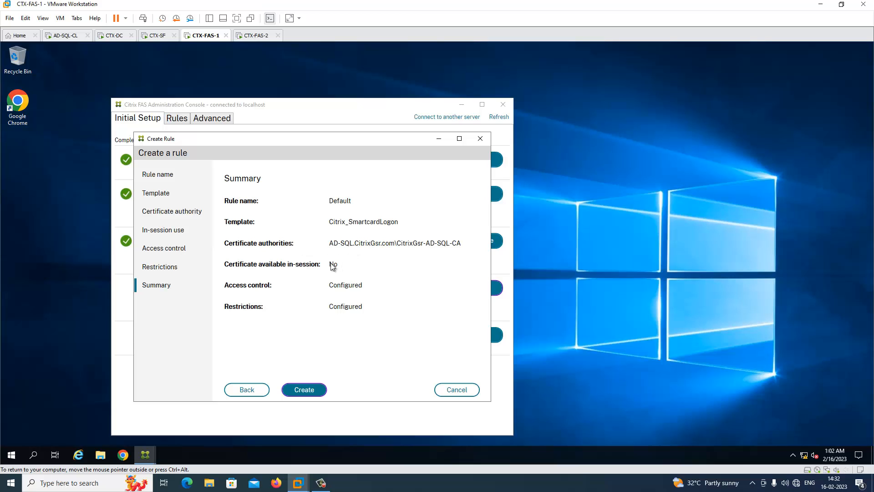
{"action": "left_click", "coordinate": [310, 391]}
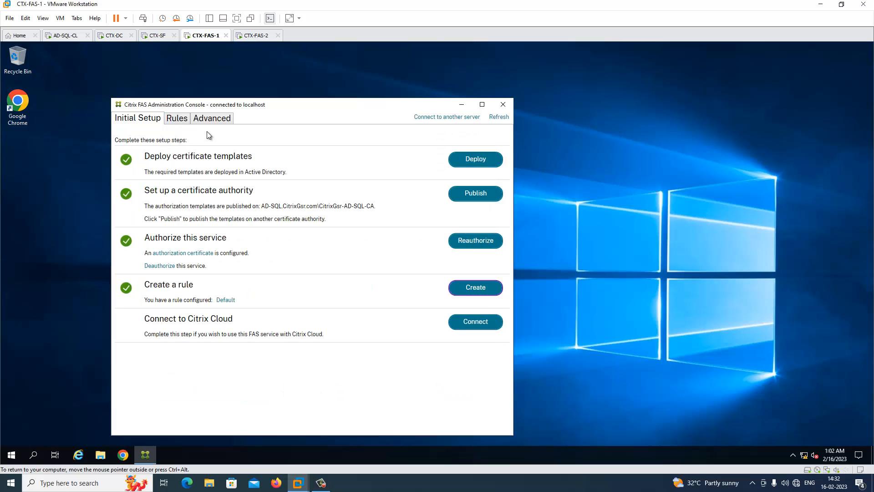
{"action": "left_click", "coordinate": [211, 119]}
{"action": "left_click", "coordinate": [181, 120]}
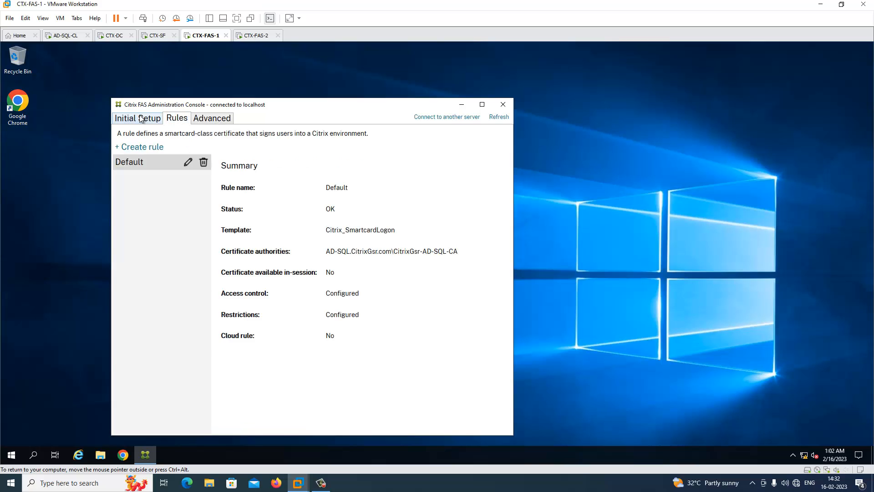
{"action": "left_click", "coordinate": [142, 118]}
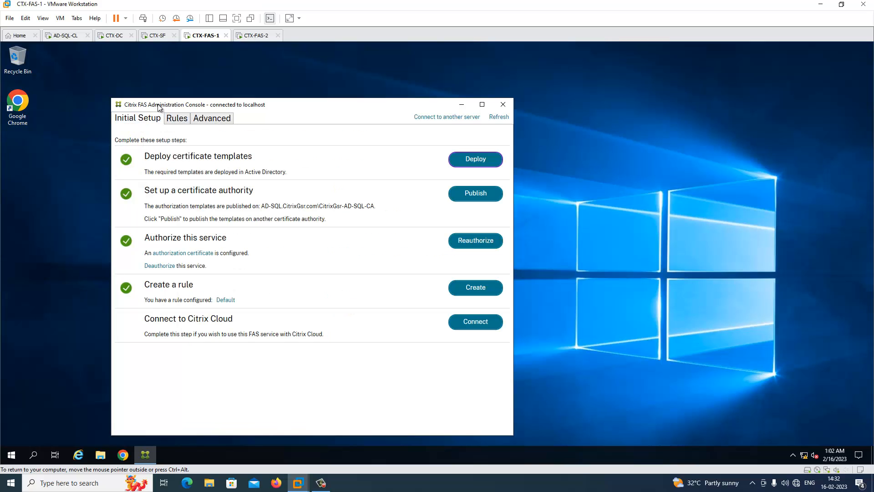
On CTX-FAS-2, deploy the certificate templates and publish them on AD-SQL.CitrixGsr.com\CitrixGsr-AD-SQL-CA.
{"action": "left_click", "coordinate": [254, 36]}
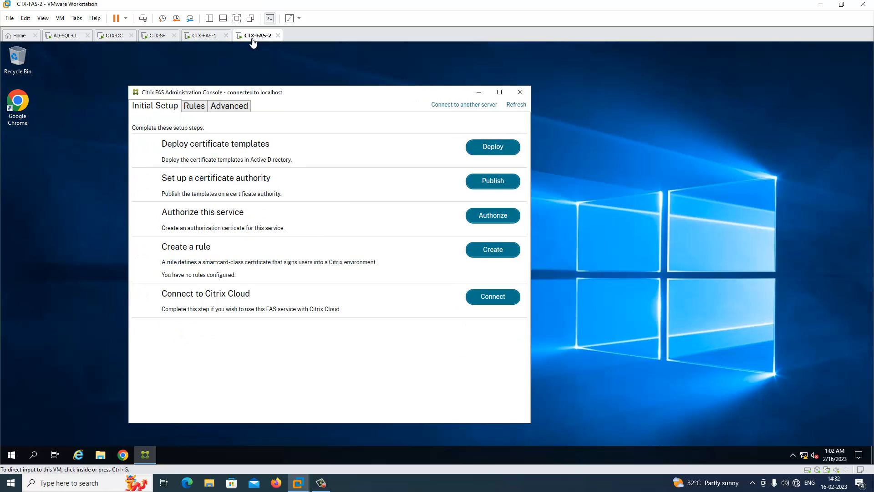
{"action": "left_click", "coordinate": [490, 148]}
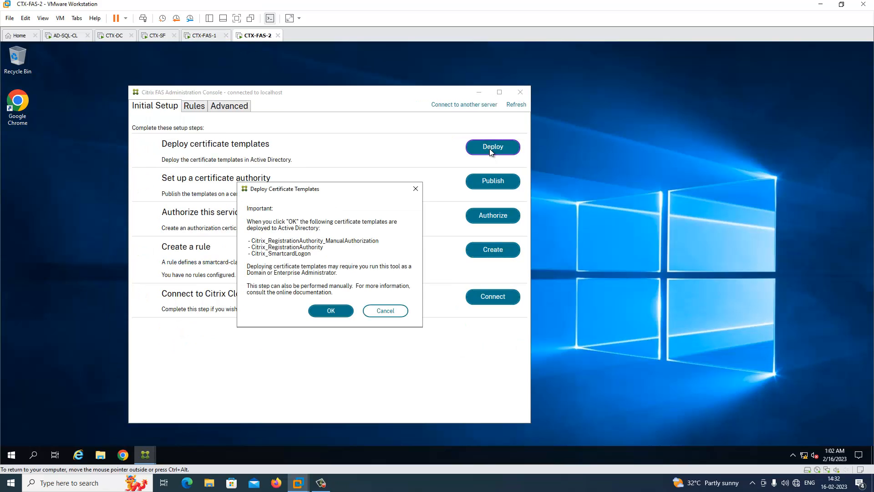
{"action": "left_click", "coordinate": [332, 310]}
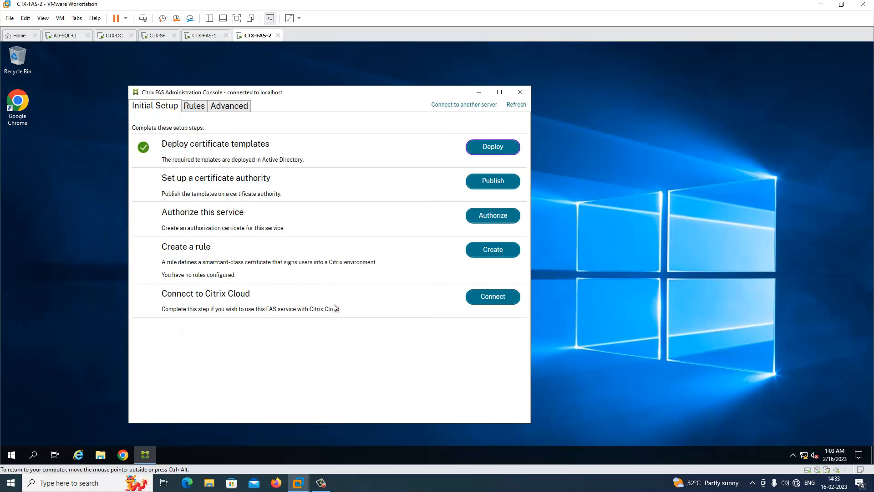
{"action": "left_click", "coordinate": [485, 182]}
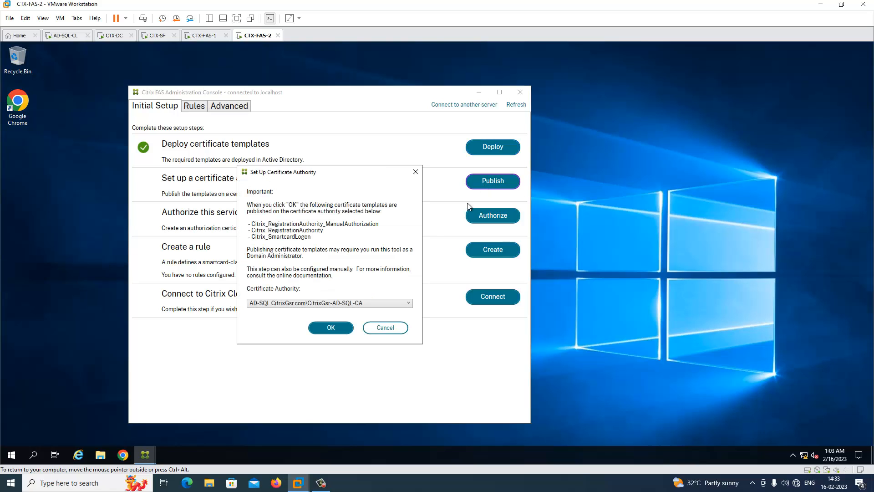
{"action": "left_click", "coordinate": [339, 327]}
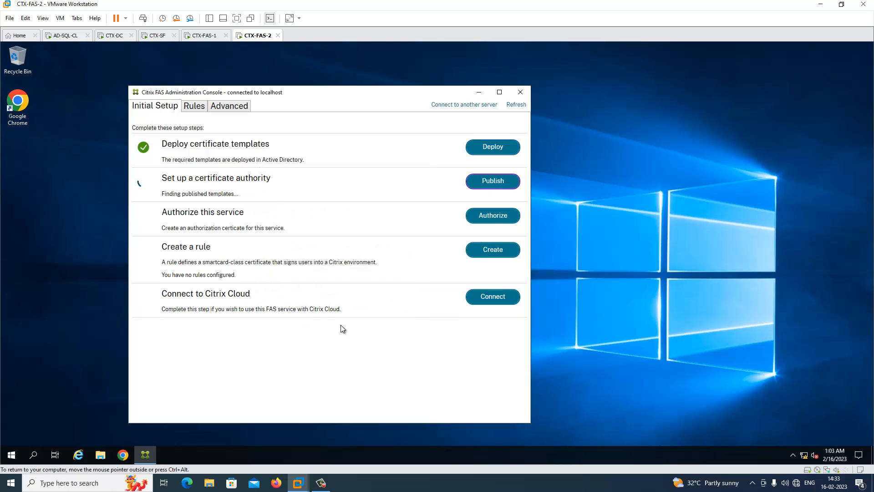
Submit the CTX-FAS-2 authorization request to CitrixGsr-AD-SQL-CA and issue the pending request in the Certification Authority console on AD-SQL-CL.
{"action": "left_click", "coordinate": [495, 227]}
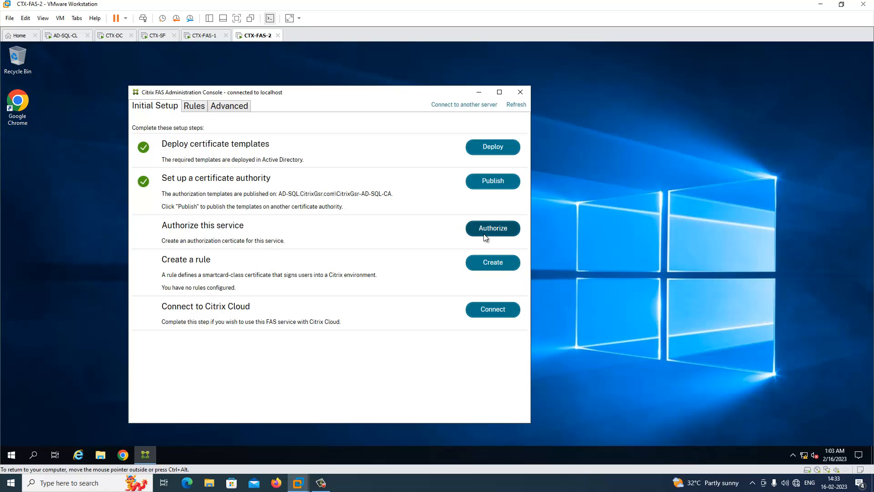
{"action": "left_click", "coordinate": [328, 312]}
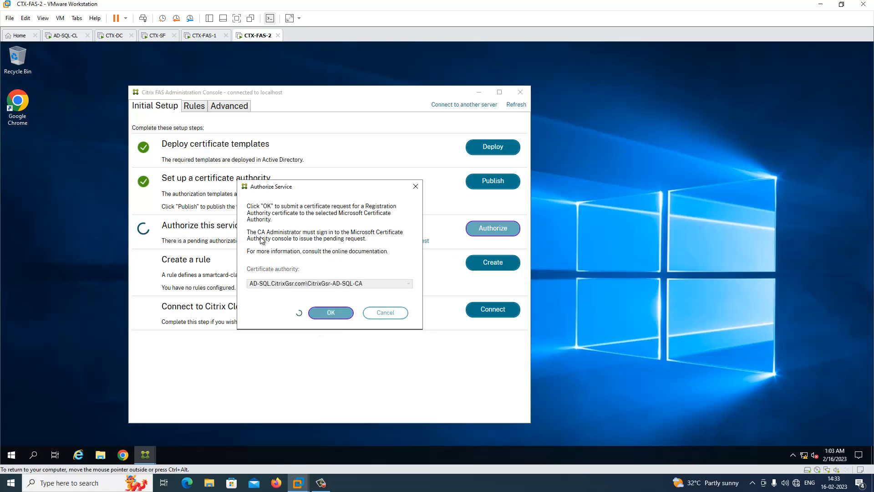
{"action": "left_click", "coordinate": [64, 39]}
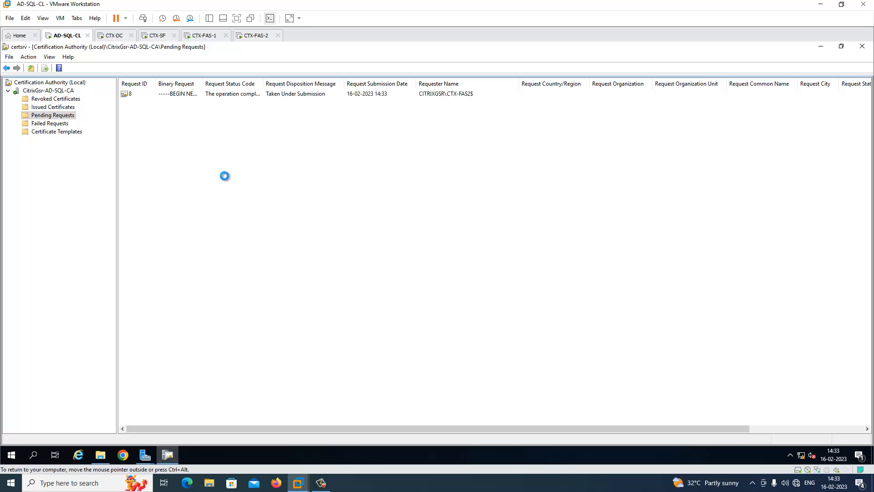
{"action": "left_click", "coordinate": [444, 94]}
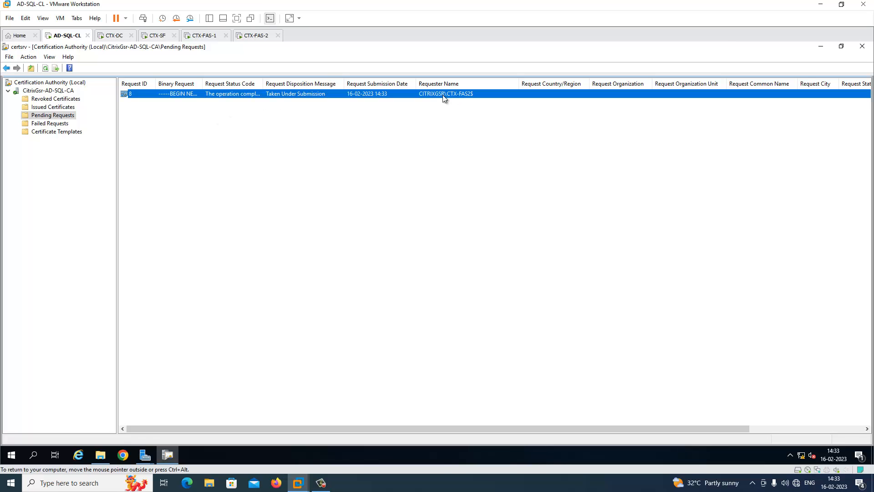
{"action": "right_click", "coordinate": [453, 97]}
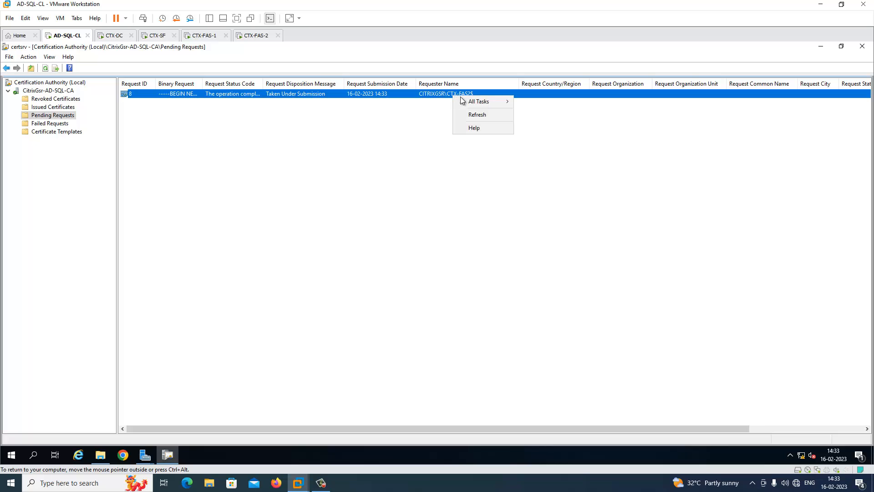
{"action": "mouse_move", "coordinate": [468, 99]}
{"action": "left_click", "coordinate": [531, 124]}
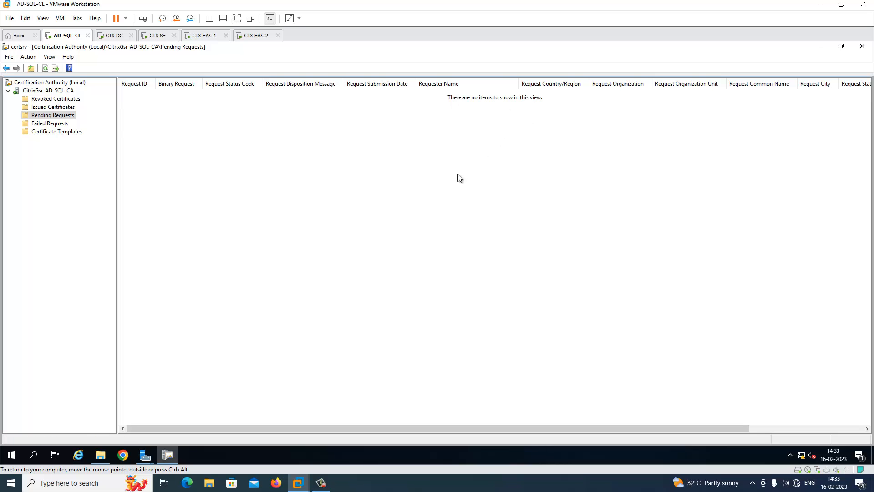
Back on CTX-FAS-2, start the default rule with the Citrix_SmartcardLogon template and CitrixGsr-AD-SQL-CA, keeping the default in-session use.
{"action": "left_click", "coordinate": [255, 35]}
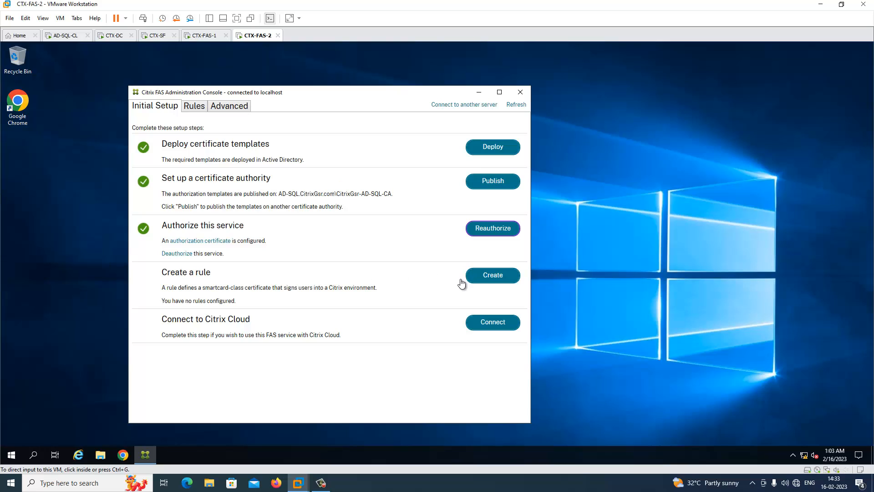
{"action": "left_click", "coordinate": [491, 274]}
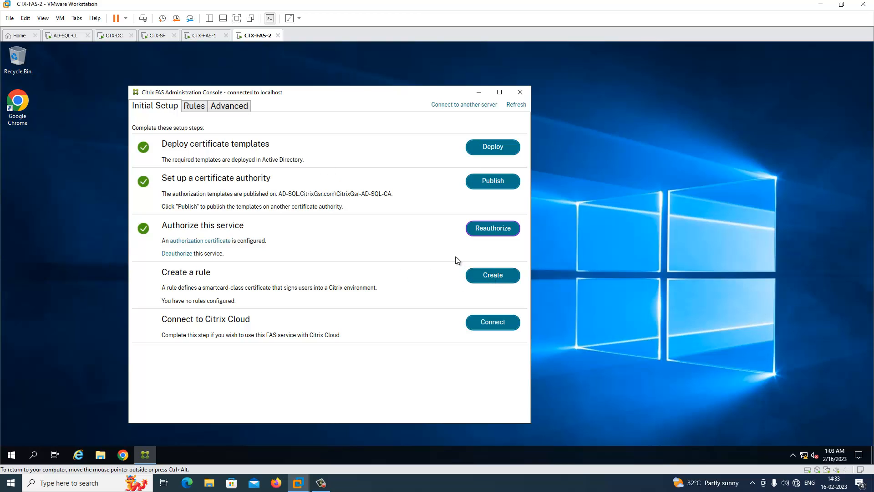
{"action": "left_click_drag", "start_coordinate": [360, 94], "coordinate": [371, 77]}
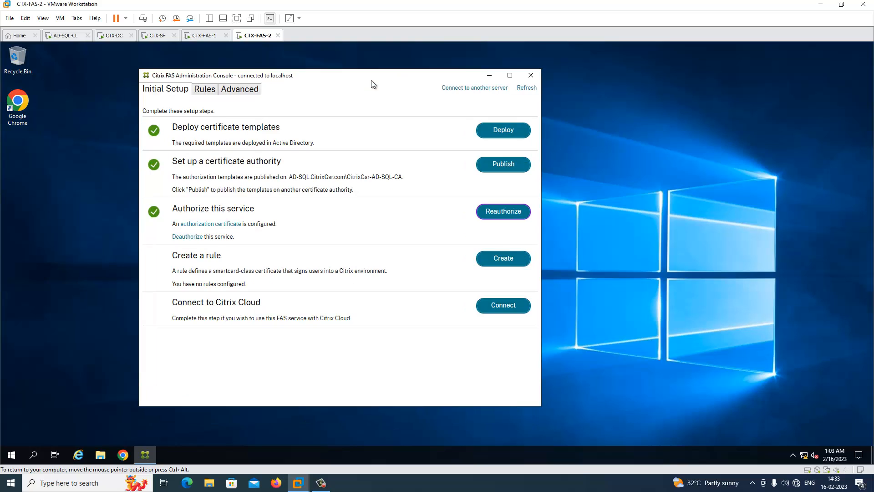
{"action": "left_click", "coordinate": [505, 258]}
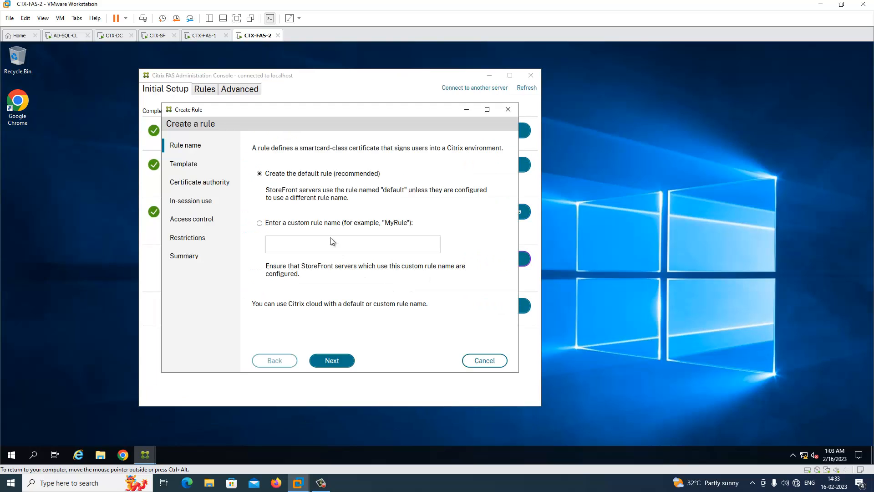
{"action": "left_click", "coordinate": [337, 361]}
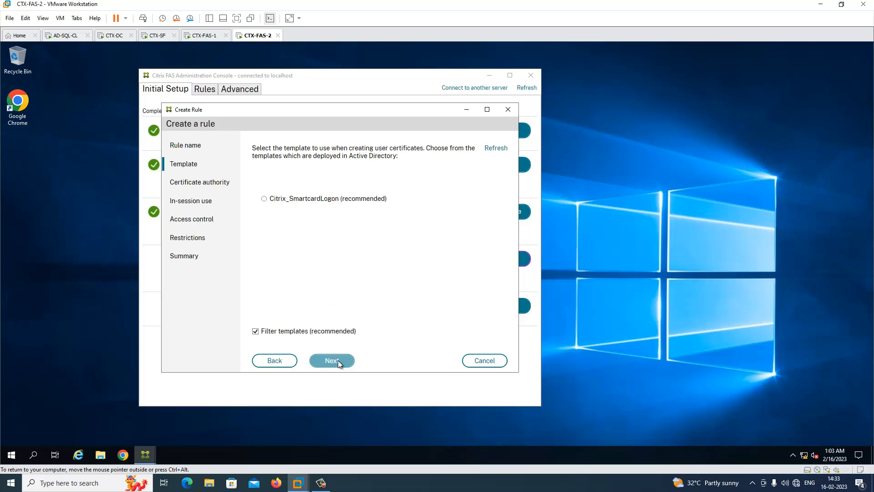
{"action": "left_click", "coordinate": [264, 200]}
{"action": "left_click", "coordinate": [332, 361]}
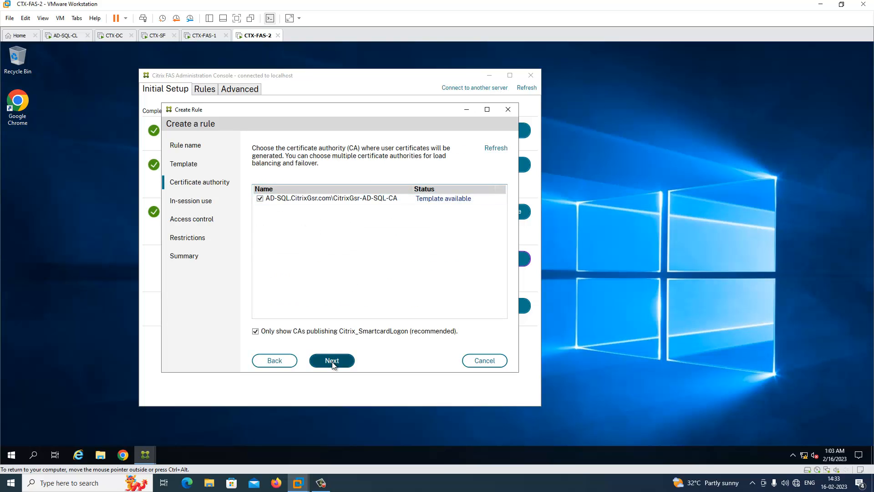
{"action": "left_click", "coordinate": [332, 362]}
{"action": "left_click", "coordinate": [337, 364]}
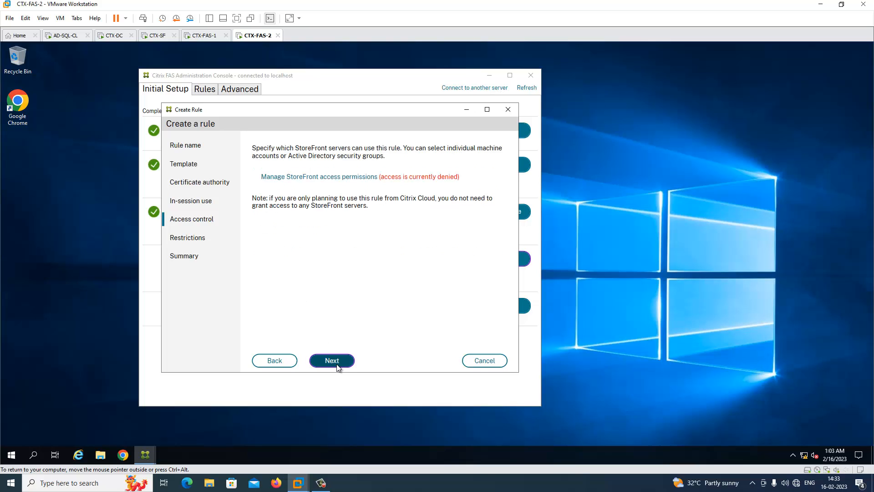
Replace Domain Computers in the rule's StoreFront access permissions with the CTX-SF computer, allow Assert Identity, and continue to the restrictions.
{"action": "left_click", "coordinate": [327, 176]}
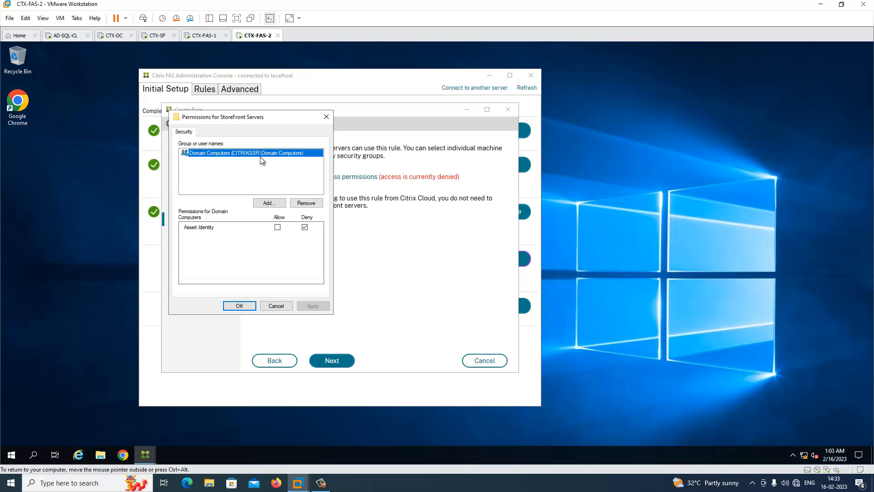
{"action": "left_click", "coordinate": [315, 204]}
{"action": "left_click", "coordinate": [270, 202]}
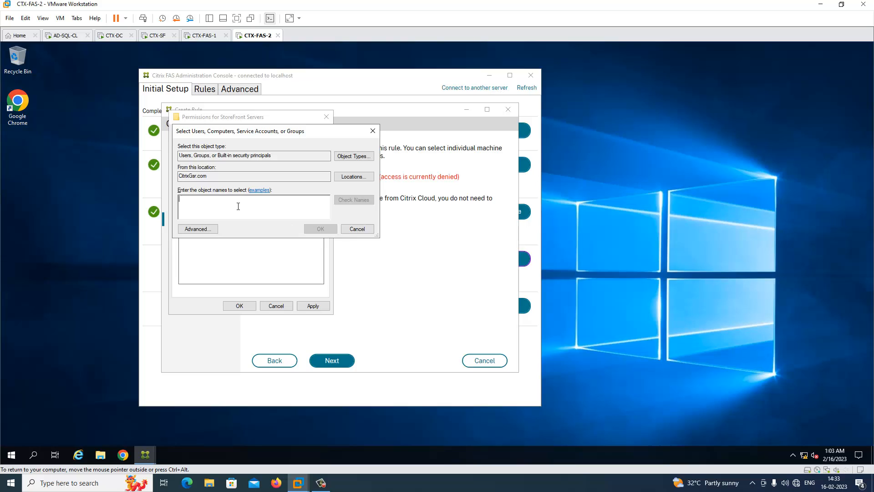
{"action": "type", "text": "ctx-sf"}
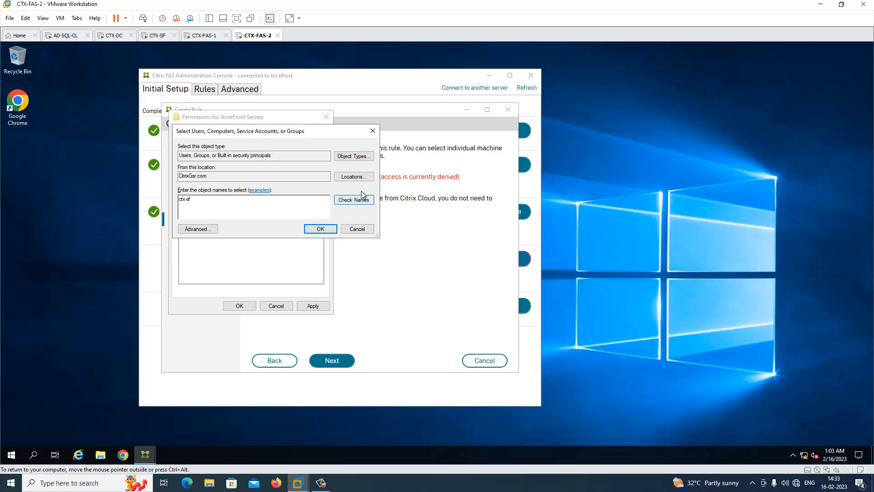
{"action": "left_click", "coordinate": [354, 156]}
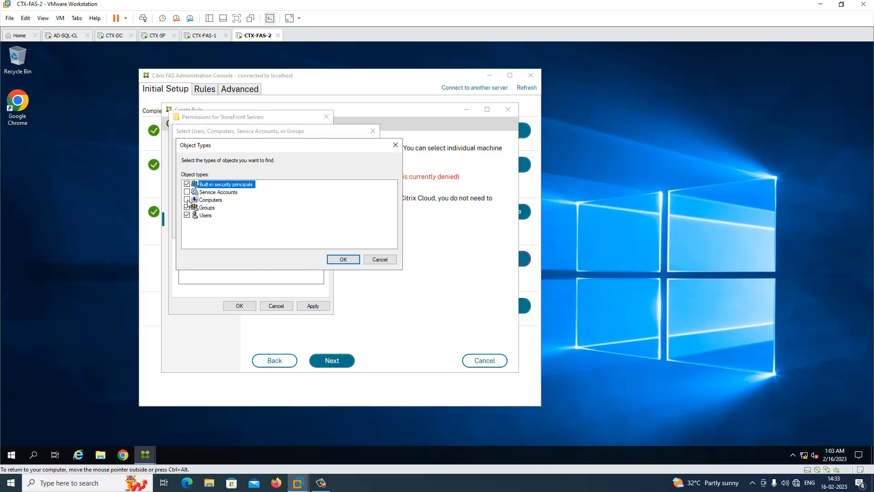
{"action": "left_click", "coordinate": [187, 200]}
{"action": "left_click", "coordinate": [343, 258]}
{"action": "left_click", "coordinate": [318, 229]}
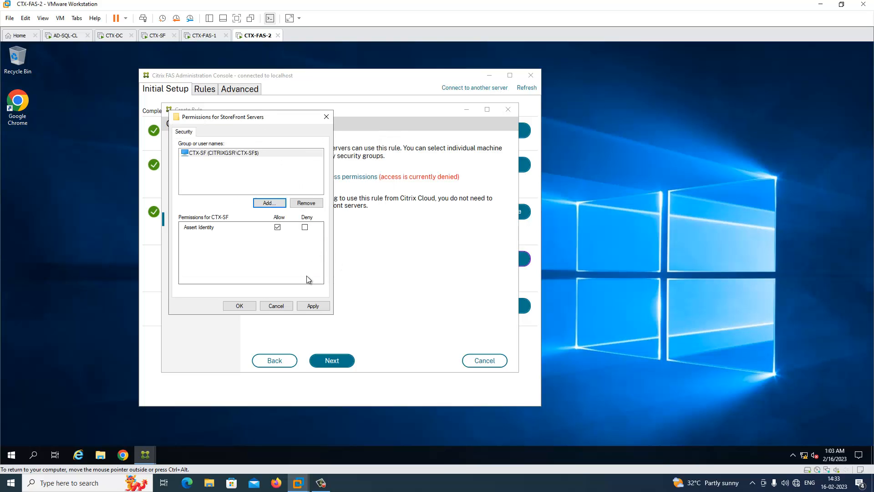
{"action": "left_click", "coordinate": [315, 306]}
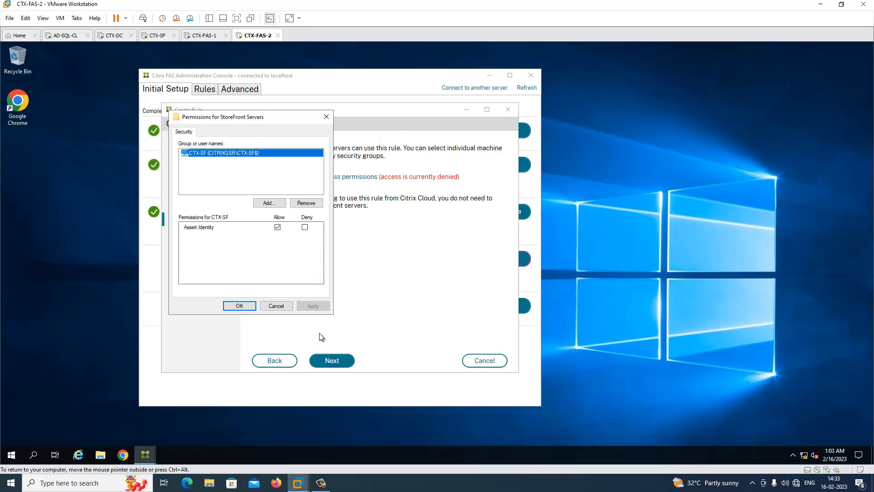
{"action": "left_click", "coordinate": [231, 306]}
{"action": "left_click", "coordinate": [333, 362]}
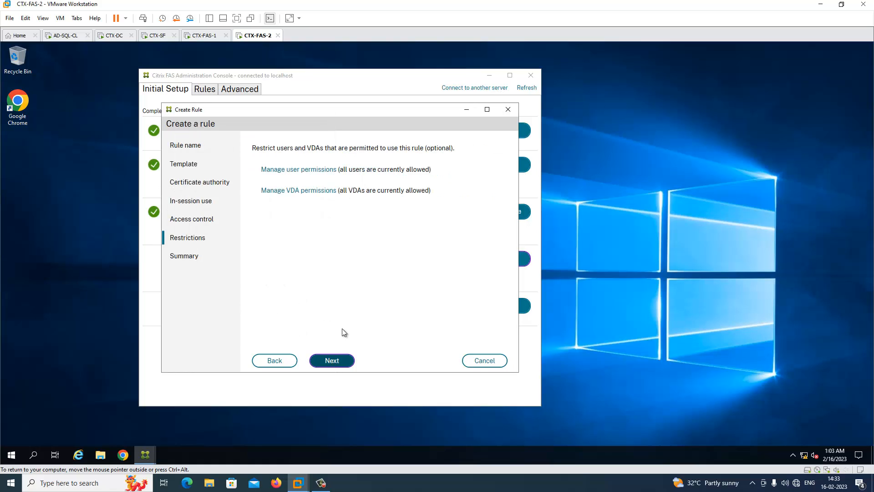
Review the rule's user permissions, then replace the existing entry in its VDA permissions with the ctx-dc computer, including Computers as an object type.
{"action": "left_click", "coordinate": [311, 170]}
{"action": "left_click", "coordinate": [275, 305]}
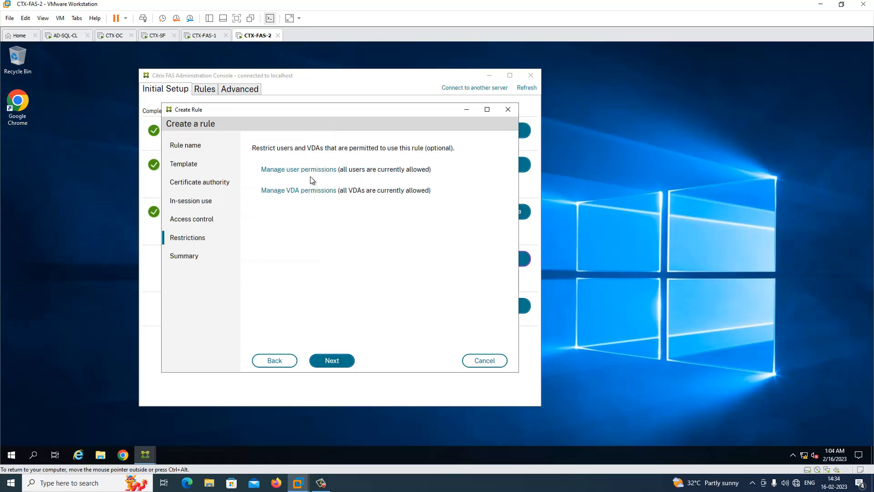
{"action": "left_click", "coordinate": [300, 190]}
{"action": "left_click", "coordinate": [302, 203]}
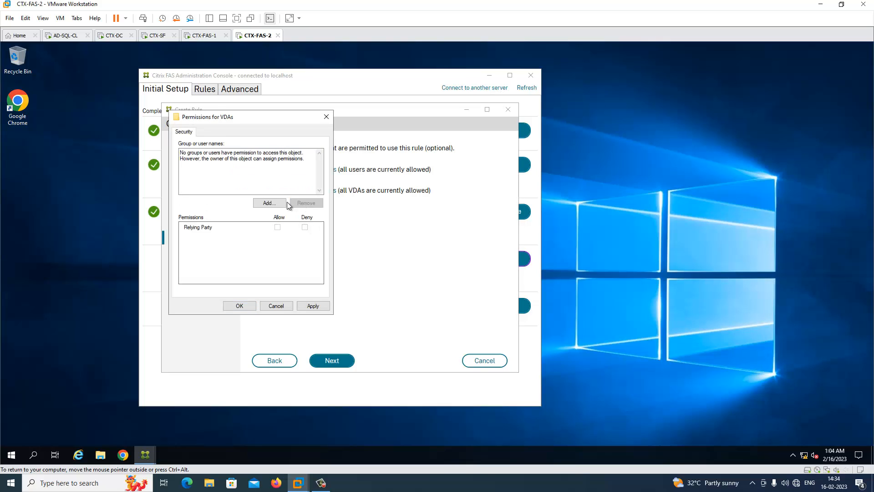
{"action": "left_click", "coordinate": [269, 203]}
{"action": "type", "text": "ctx-dc"}
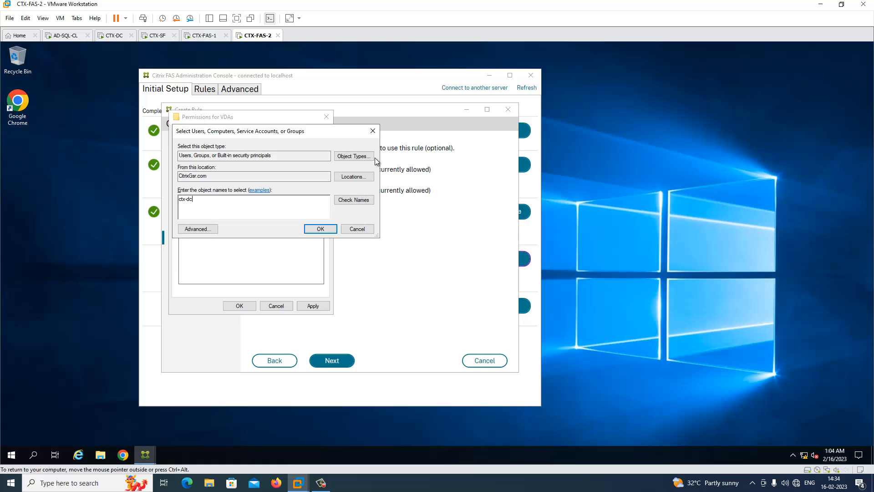
{"action": "left_click", "coordinate": [355, 155]}
{"action": "left_click", "coordinate": [187, 199]}
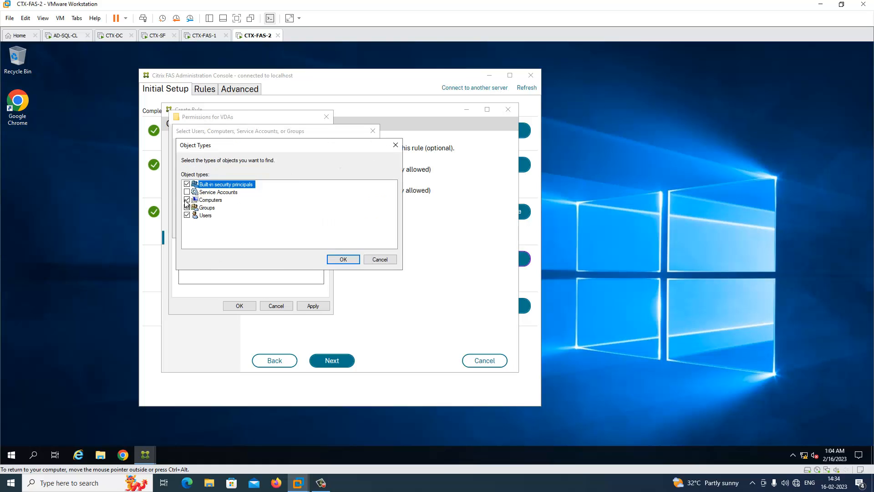
{"action": "left_click", "coordinate": [343, 259]}
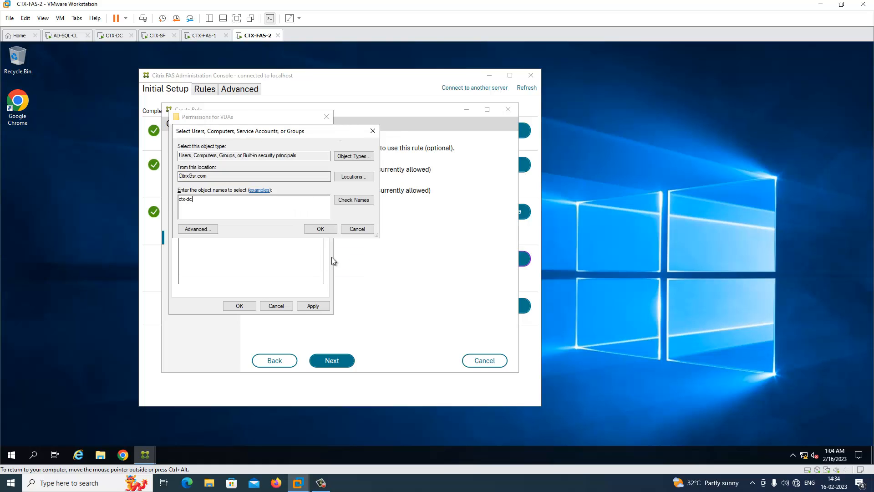
{"action": "left_click", "coordinate": [313, 305]}
{"action": "left_click", "coordinate": [240, 305]}
Create the Default rule from its summary on CTX-FAS-2 and review it among the configured rules.
{"action": "left_click", "coordinate": [341, 362]}
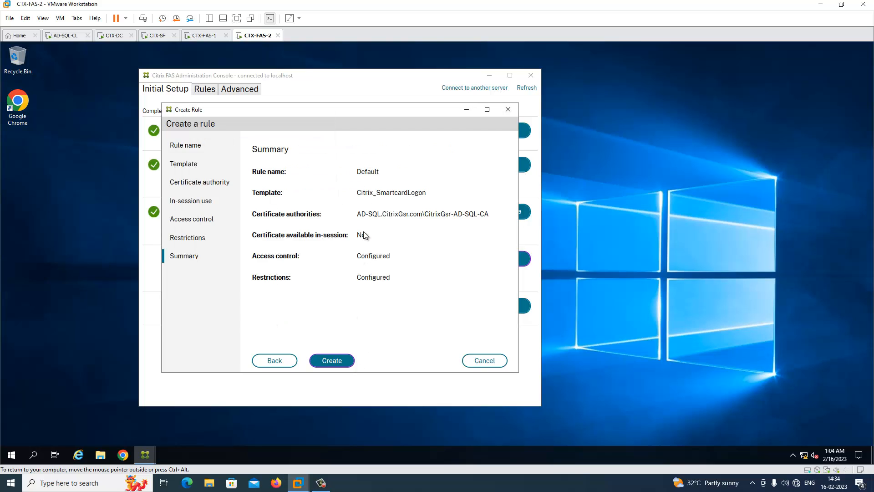
{"action": "left_click", "coordinate": [337, 362]}
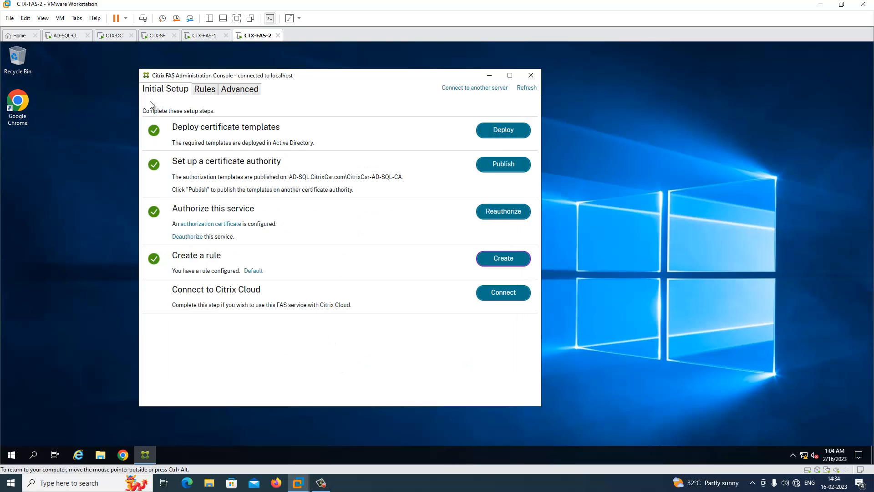
{"action": "left_click", "coordinate": [203, 89]}
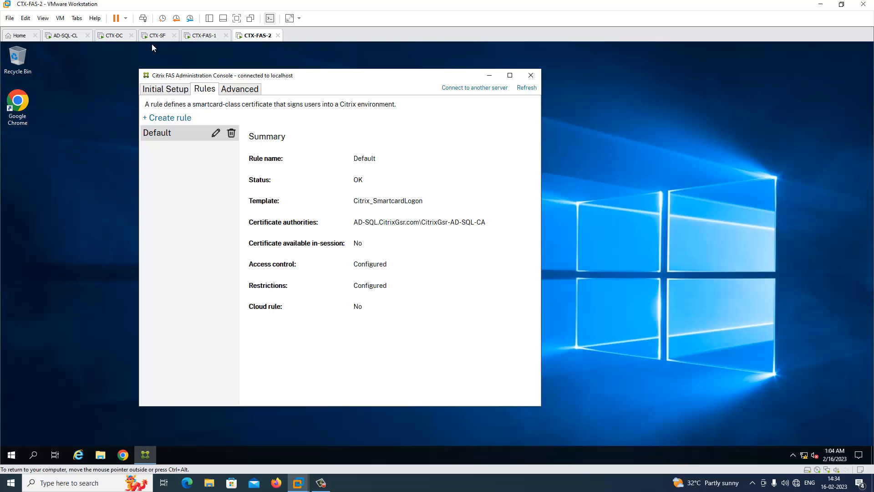
On AD-SQL-CL, bring up the local C:\Windows\PolicyDefinitions folder and place a second File Explorer window below it.
{"action": "left_click", "coordinate": [58, 36]}
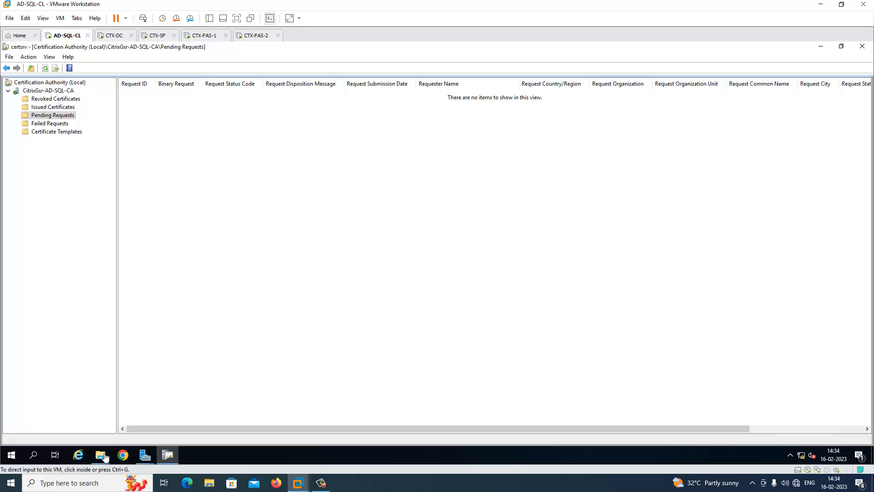
{"action": "mouse_move", "coordinate": [104, 459]}
{"action": "left_click", "coordinate": [109, 425]}
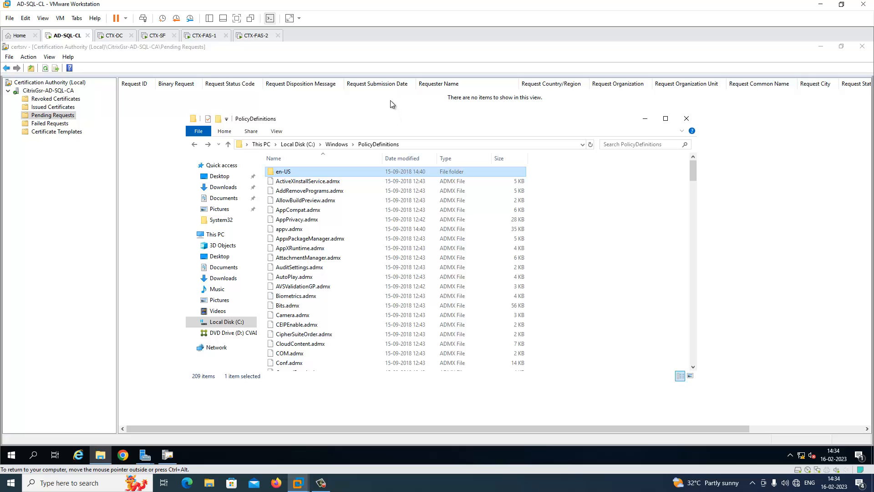
{"action": "left_click_drag", "start_coordinate": [313, 119], "coordinate": [313, 88]}
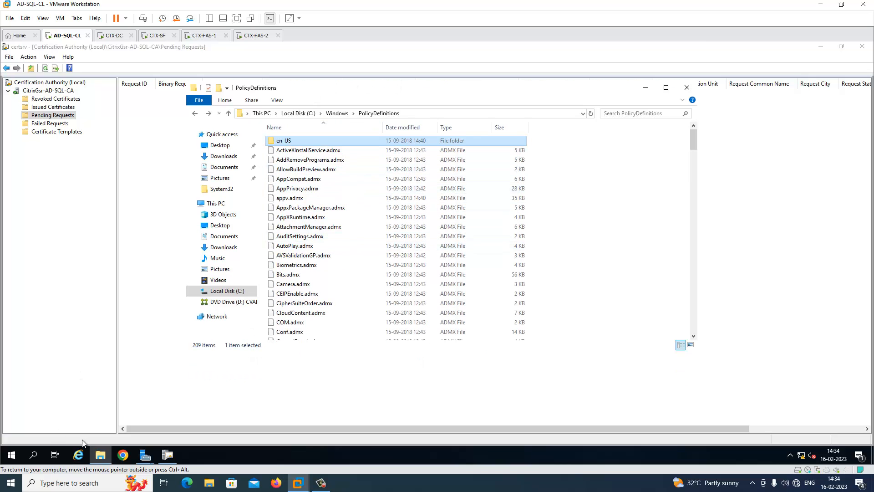
{"action": "right_click", "coordinate": [100, 455]}
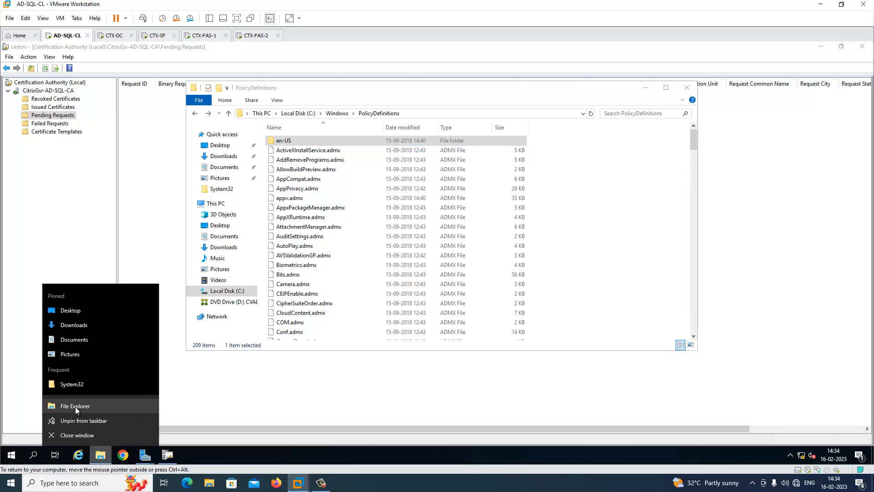
{"action": "left_click", "coordinate": [84, 406]}
{"action": "left_click_drag", "start_coordinate": [453, 93], "coordinate": [378, 166]}
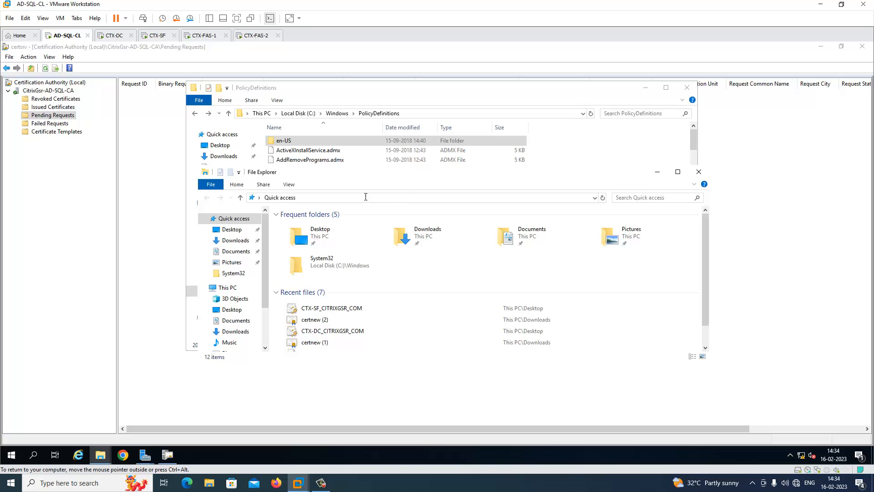
Browse the second window to \\ctx-fas1\c$\Program Files\Citrix\Federated Authentication Service\PolicyDefinitions and look into its en-US folder.
{"action": "left_click", "coordinate": [365, 197]}
{"action": "type", "text": "\\ct"}
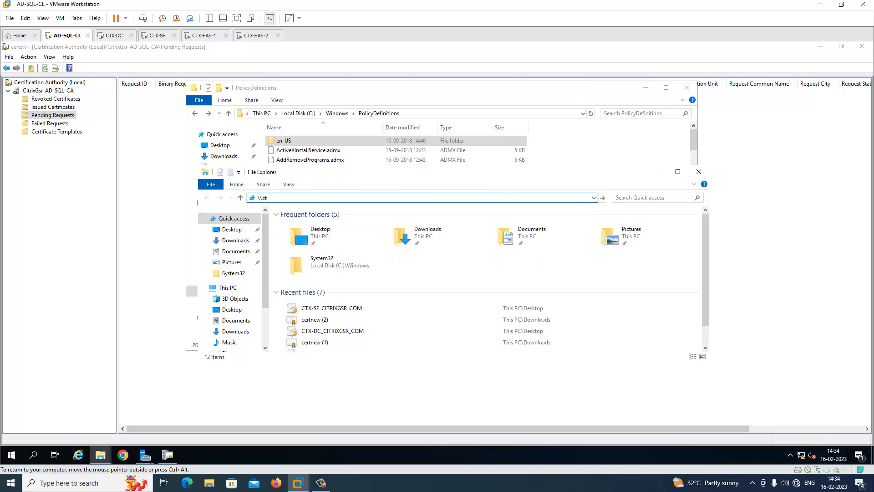
{"action": "type", "text": "x-fas1\\c$"}
{"action": "key", "text": "Return"}
{"action": "double_click", "coordinate": [325, 243]}
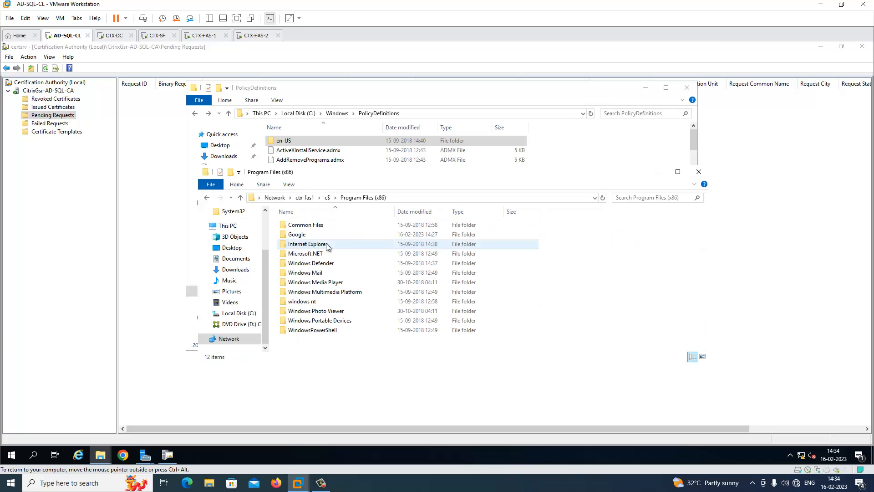
{"action": "left_click", "coordinate": [332, 197]}
{"action": "double_click", "coordinate": [305, 235]}
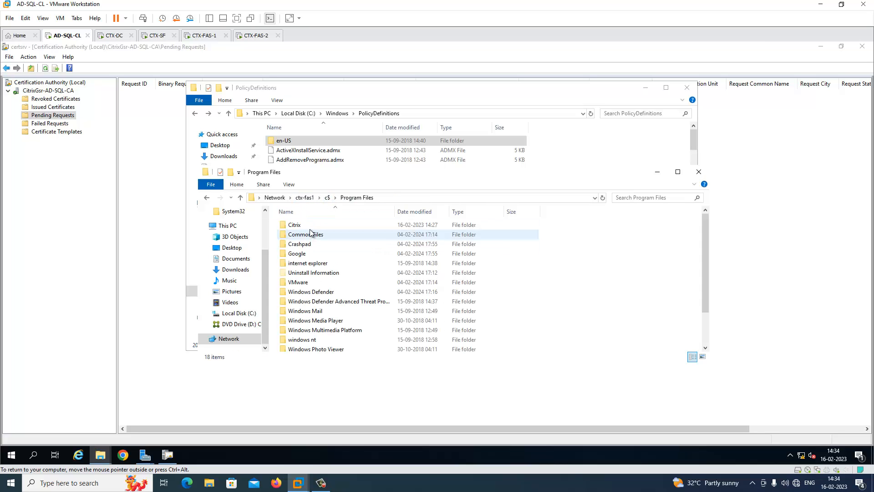
{"action": "double_click", "coordinate": [306, 225]}
{"action": "left_click", "coordinate": [333, 227]}
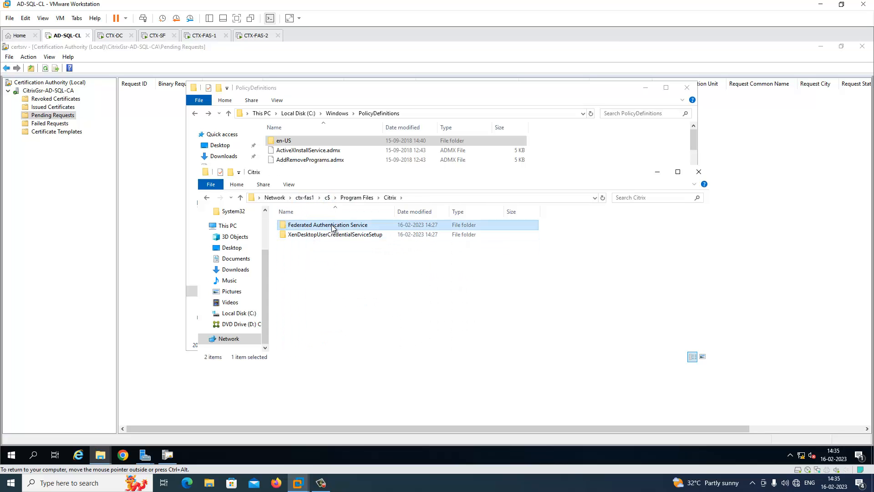
{"action": "double_click", "coordinate": [333, 227]}
{"action": "double_click", "coordinate": [314, 244]}
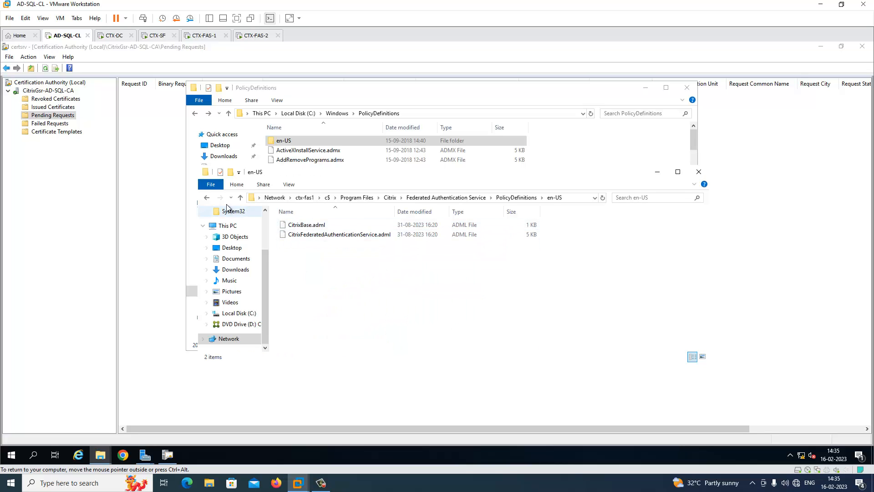
Copy CitrixBase.admx and the CitrixFederatedAuthenticationService ADMX file from ctx-fas1 into the local C:\Windows\PolicyDefinitions folder.
{"action": "left_click", "coordinate": [302, 225]}
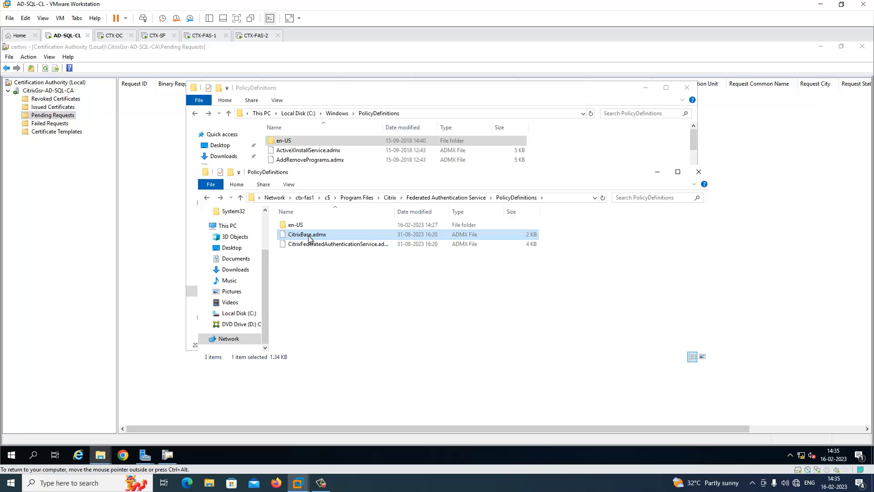
{"action": "key", "text": "shift+Down"}
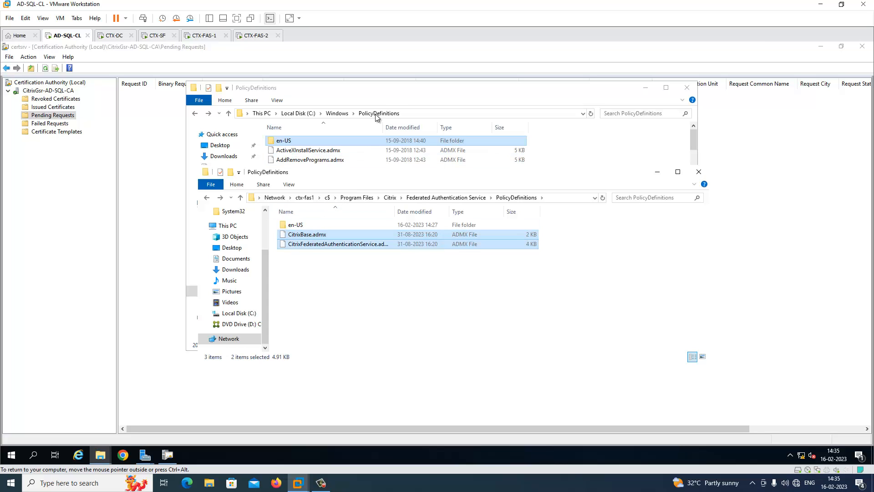
{"action": "left_click", "coordinate": [383, 92]}
{"action": "right_click", "coordinate": [621, 196]}
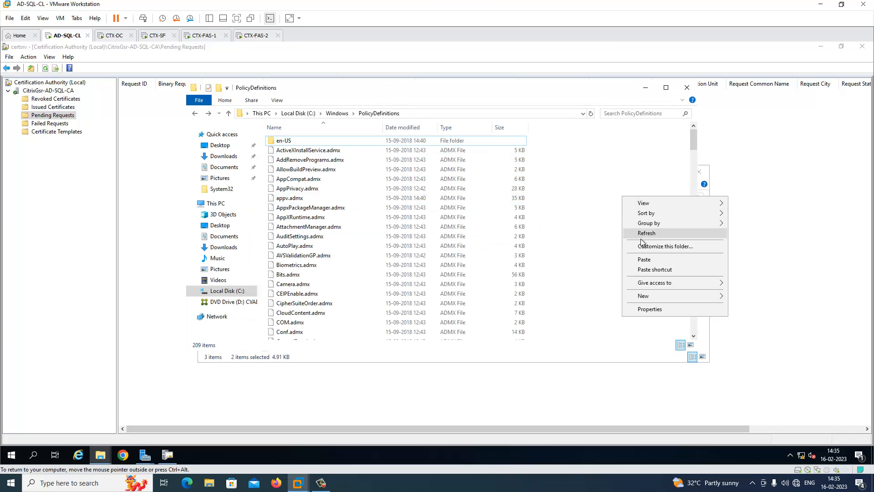
{"action": "left_click", "coordinate": [646, 261]}
Copy CitrixBase.adml and CitrixFederatedAuthenticationService.adml from the ctx-fas1 en-US folder into the local C:\Windows\PolicyDefinitions\en-US folder.
{"action": "mouse_move", "coordinate": [102, 455]}
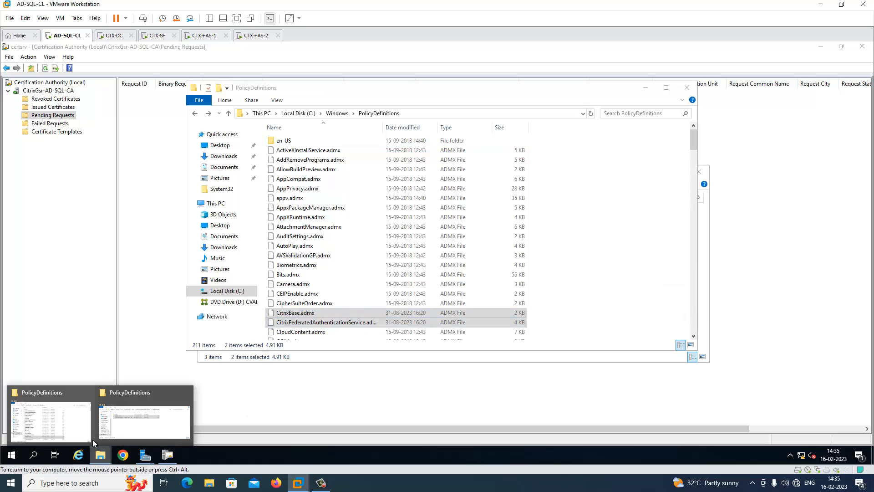
{"action": "left_click", "coordinate": [153, 415]}
{"action": "double_click", "coordinate": [303, 226]}
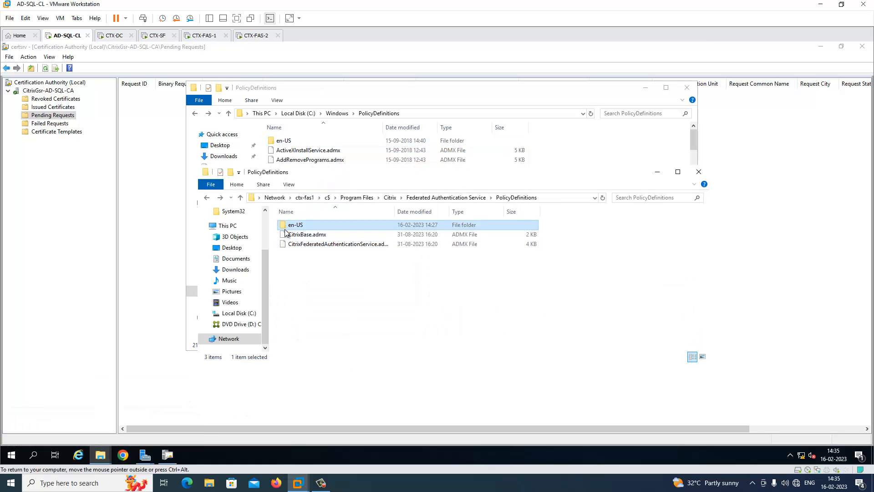
{"action": "key", "text": "ctrl+a"}
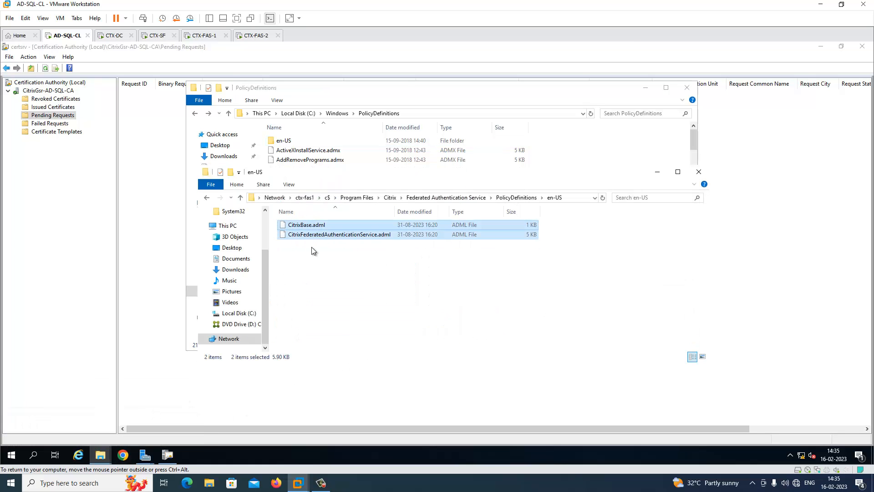
{"action": "double_click", "coordinate": [284, 140]}
{"action": "key", "text": "ctrl+v"}
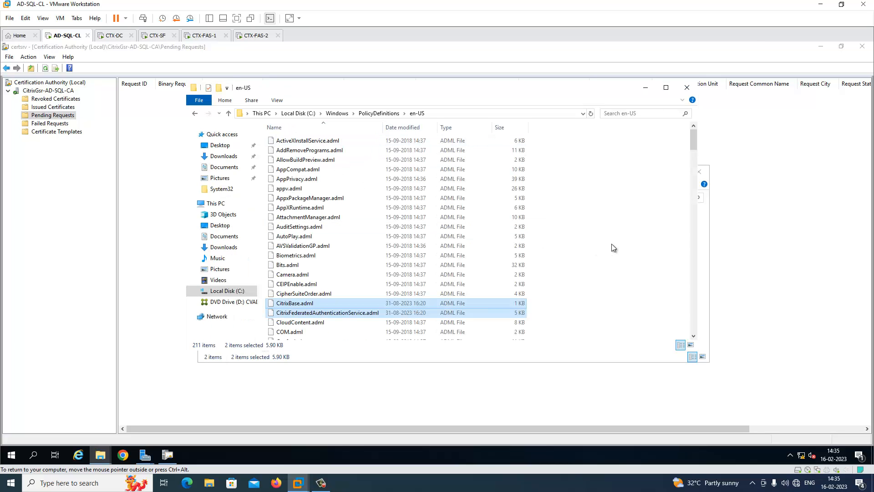
Launch Group Policy Management on AD-SQL-CL from the Windows Administrative Tools.
{"action": "left_click", "coordinate": [11, 455]}
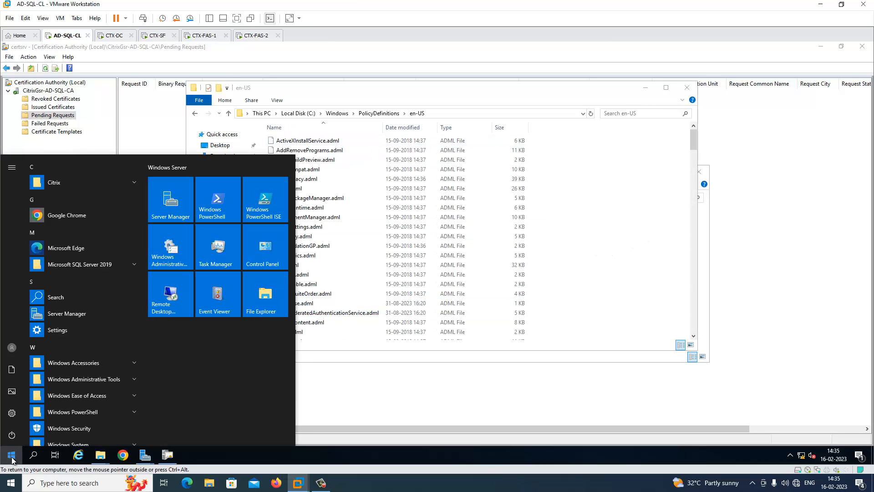
{"action": "left_click", "coordinate": [133, 379]}
{"action": "scroll", "coordinate": [133, 378], "scroll_direction": "down", "scroll_amount": 3}
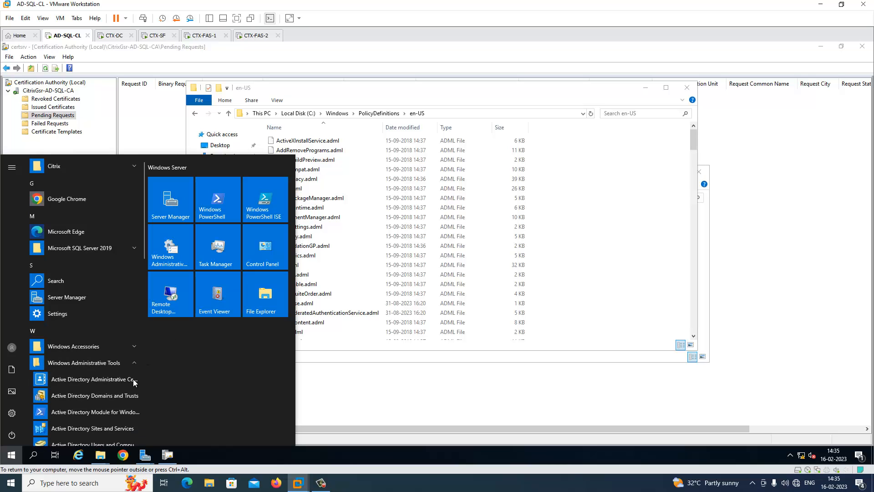
{"action": "scroll", "coordinate": [91, 329], "scroll_direction": "down", "scroll_amount": 2}
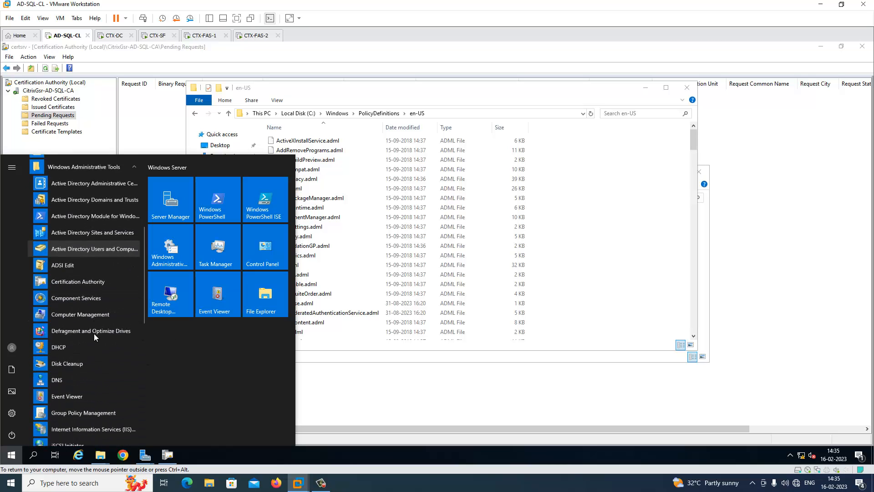
{"action": "scroll", "coordinate": [83, 310], "scroll_direction": "down", "scroll_amount": 2}
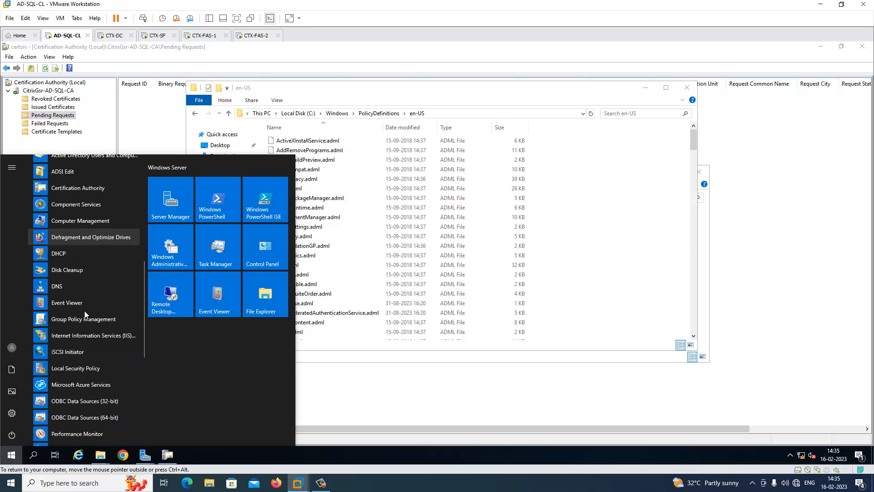
{"action": "left_click", "coordinate": [84, 314]}
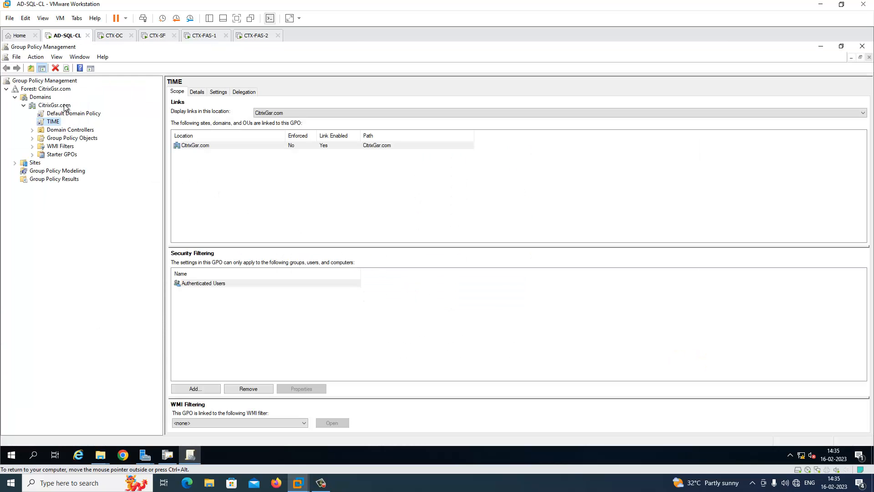
Create a GPO named FAS and link it to the CitrixGsr.com domain.
{"action": "left_click", "coordinate": [66, 106]}
{"action": "right_click", "coordinate": [65, 105]}
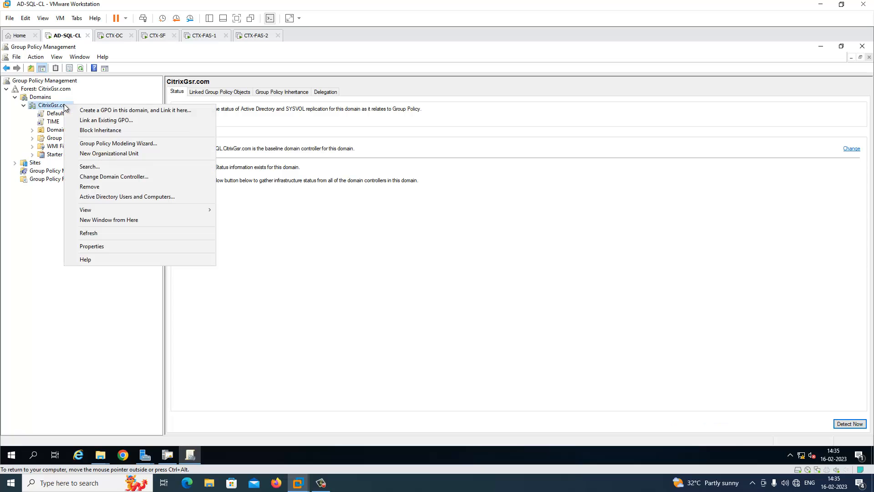
{"action": "left_click", "coordinate": [102, 113]}
{"action": "key", "text": "BackSpace"}
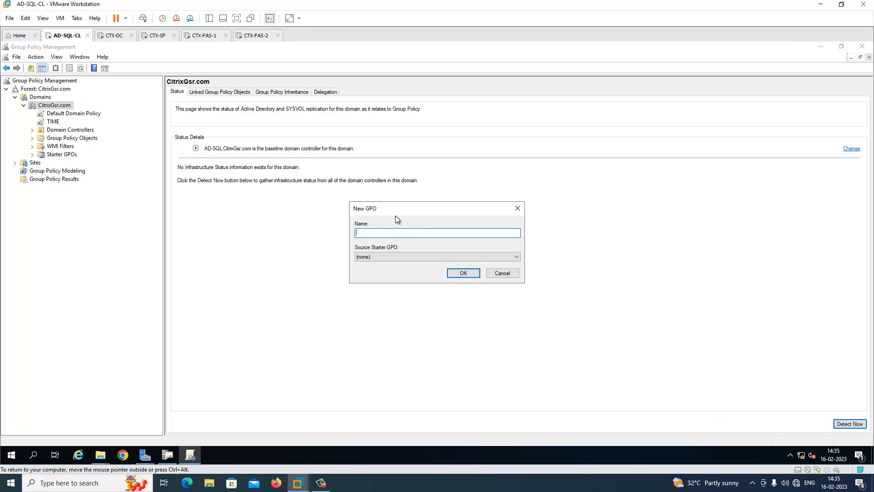
{"action": "type", "text": "FAS"}
{"action": "left_click", "coordinate": [463, 273]}
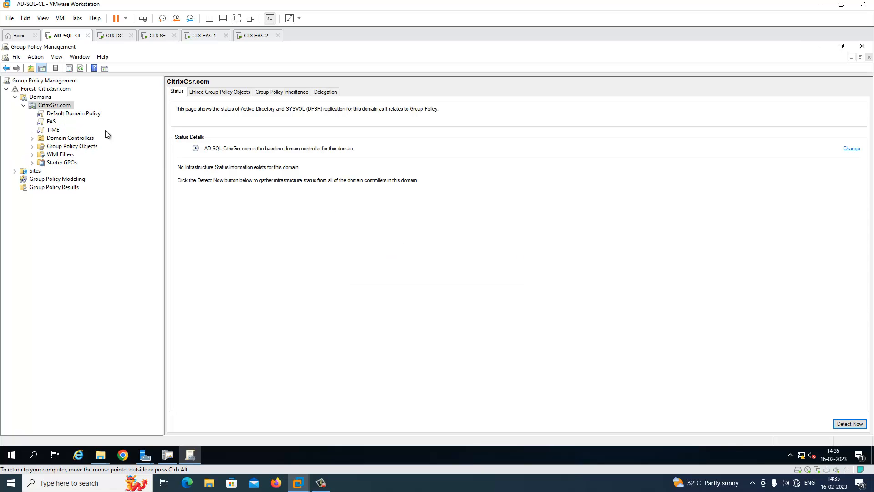
Open the FAS GPO for editing and maximize the Group Policy Management Editor.
{"action": "left_click", "coordinate": [51, 122]}
{"action": "key", "text": "Return"}
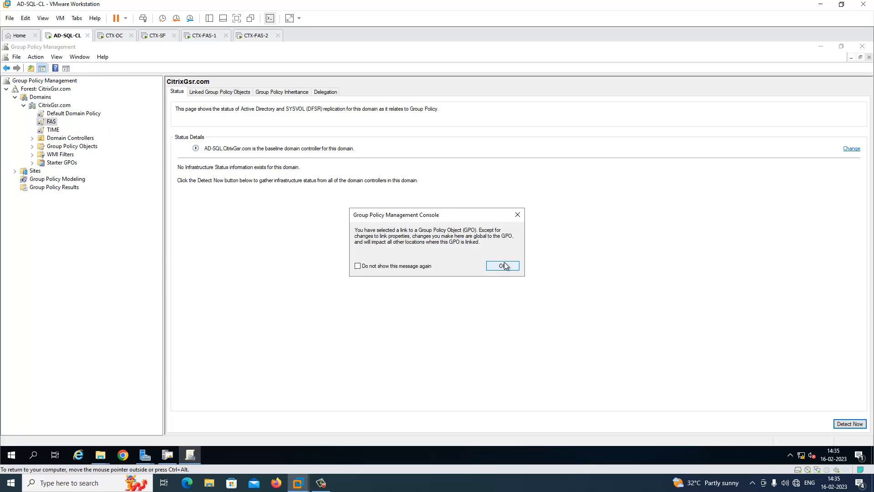
{"action": "right_click", "coordinate": [50, 124]}
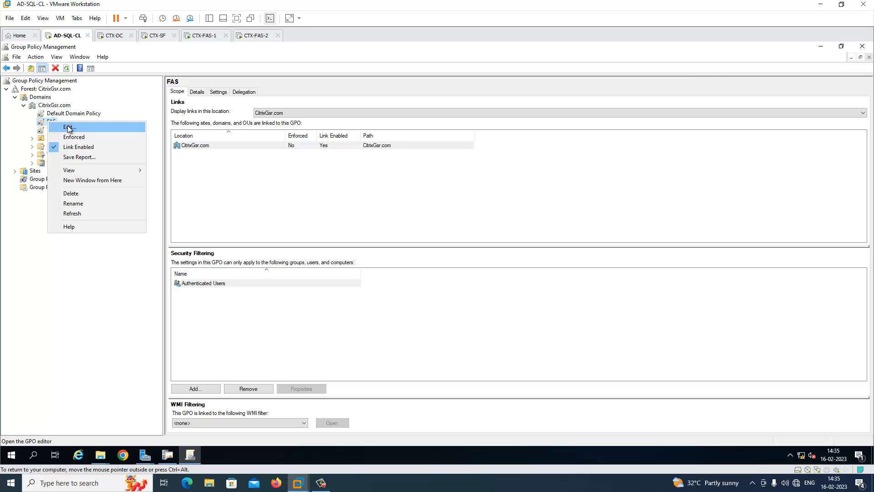
{"action": "left_click", "coordinate": [69, 127]}
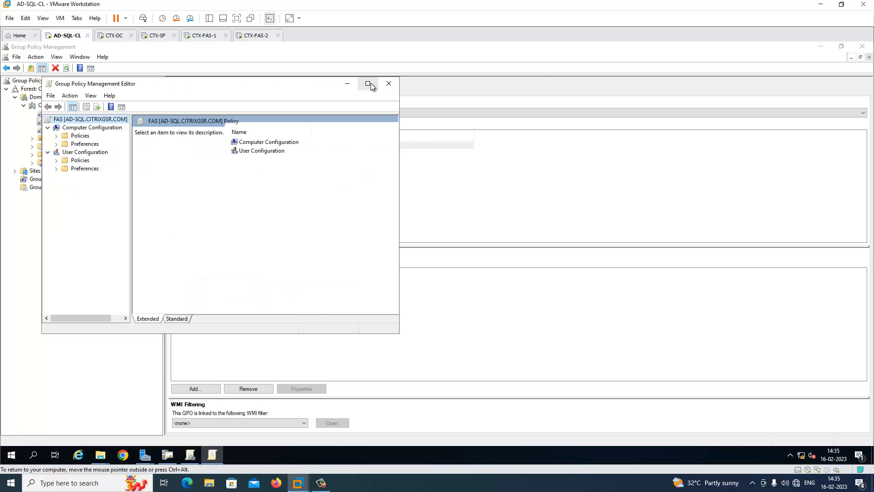
{"action": "left_click", "coordinate": [368, 83]}
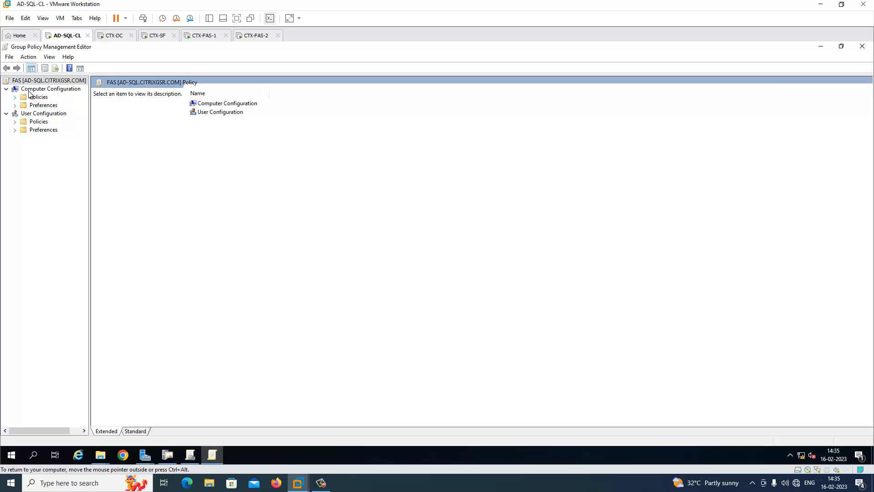
Browse to the Authentication node of Citrix Components in the computer policies' Administrative Templates and widen the tree pane.
{"action": "left_click", "coordinate": [15, 97]}
{"action": "left_click", "coordinate": [23, 121]}
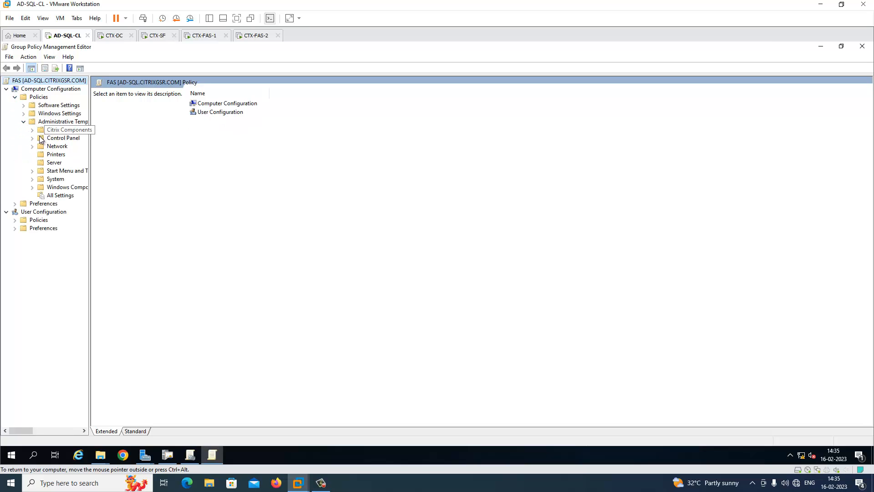
{"action": "left_click", "coordinate": [33, 129]}
{"action": "left_click", "coordinate": [59, 138]}
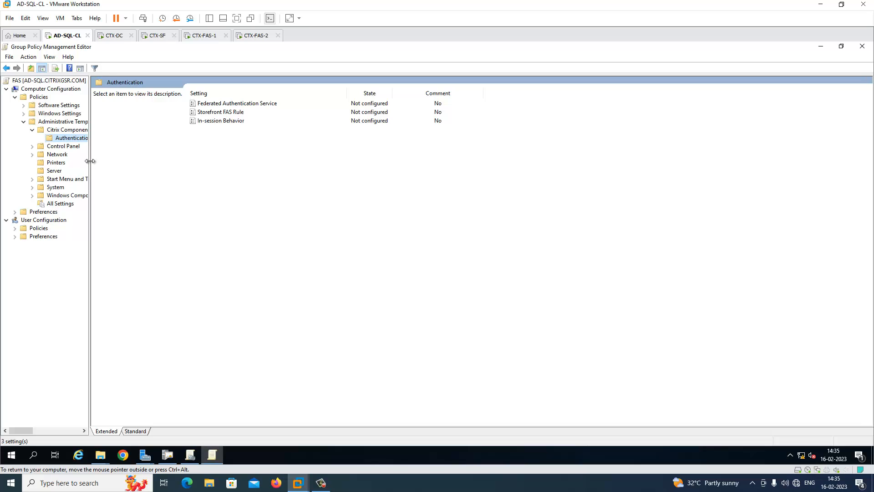
{"action": "left_click_drag", "start_coordinate": [90, 161], "coordinate": [112, 161]}
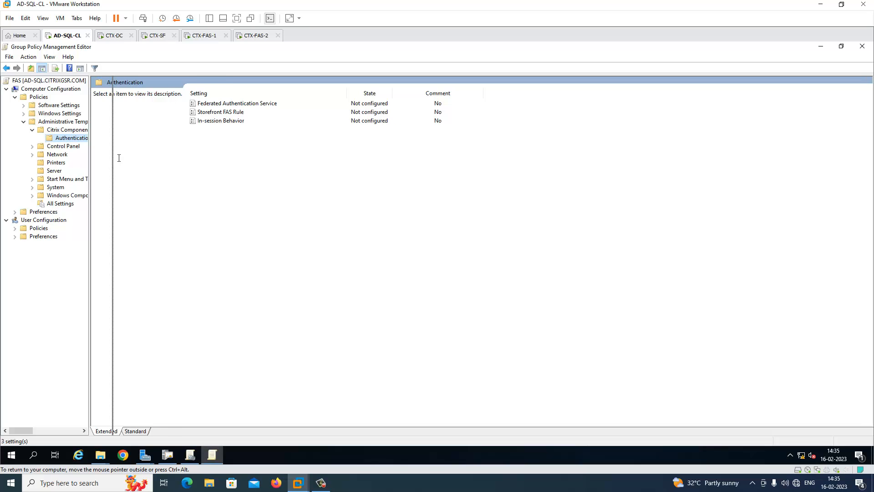
Set the Federated Authentication Service policy to Enabled and open its list of server FQDNs.
{"action": "left_click", "coordinate": [267, 105]}
{"action": "right_click", "coordinate": [273, 104]}
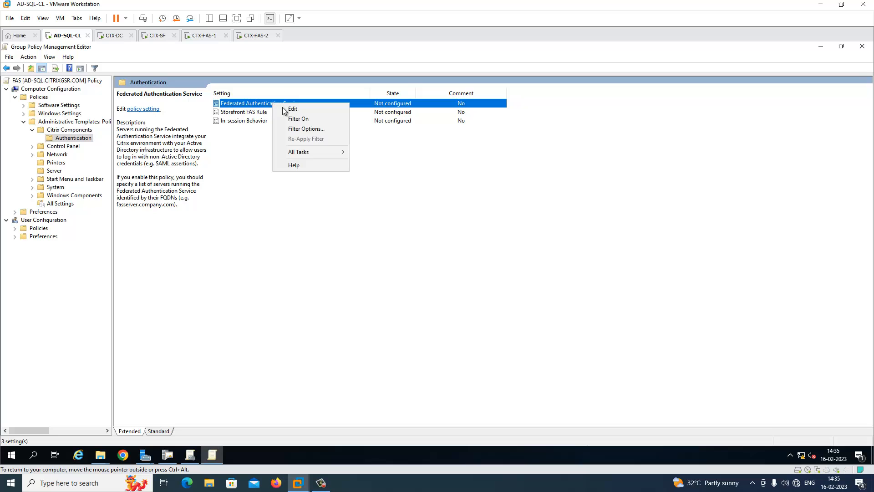
{"action": "left_click", "coordinate": [289, 109]}
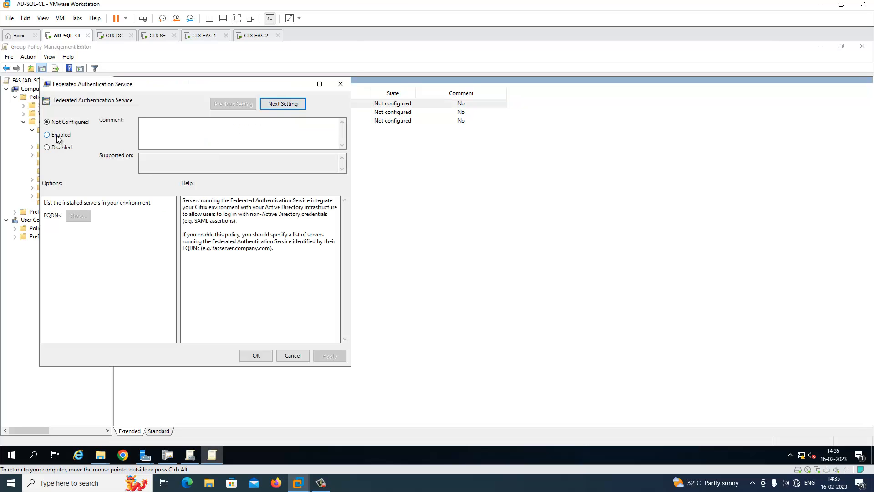
{"action": "left_click", "coordinate": [57, 135]}
{"action": "left_click", "coordinate": [78, 216]}
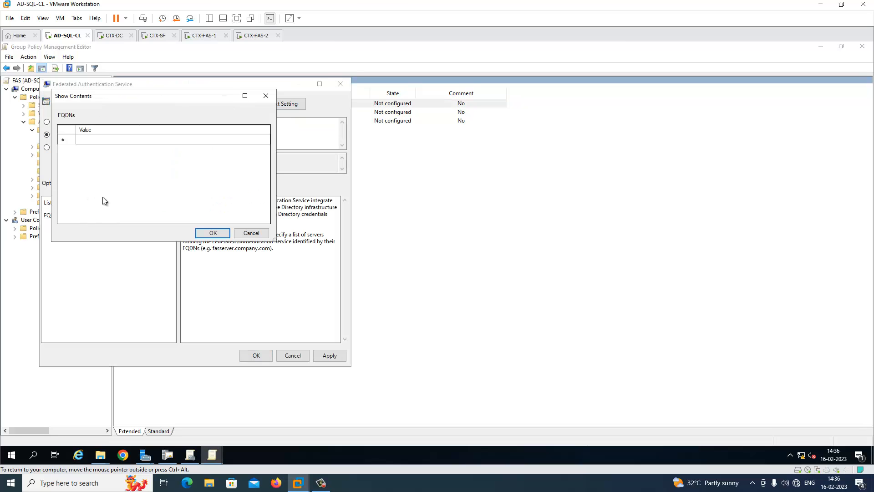
Enter CTX-FAS1.CITRIXGSR.COM as the first FQDN value and copy the entry.
{"action": "left_click", "coordinate": [96, 141]}
{"action": "left_click", "coordinate": [96, 140]}
{"action": "type", "text": "CTX"}
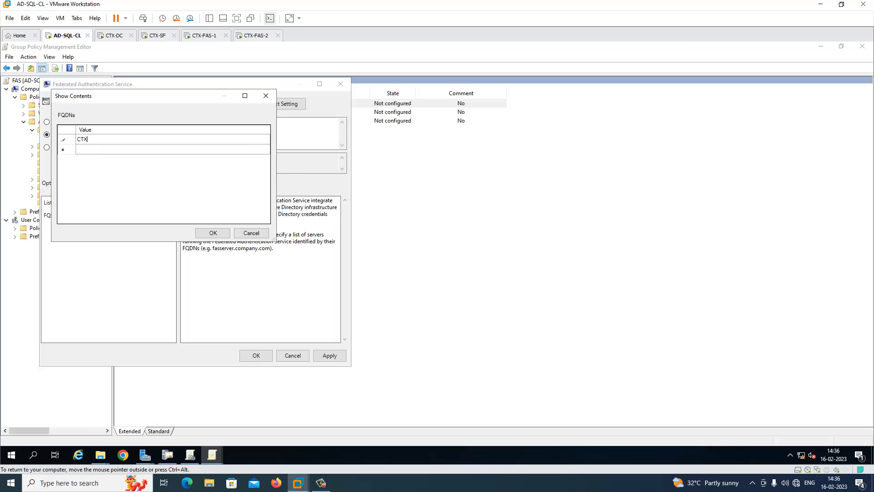
{"action": "type", "text": "-FAS1.CITRIXGSR.COM"}
{"action": "key", "text": "ctrl+a"}
{"action": "key", "text": "ctrl+c"}
Add CTX-FAS2.CITRIXGSR.COM as the second FQDN, based on the copied entry, and accept the server list.
{"action": "left_click", "coordinate": [86, 148]}
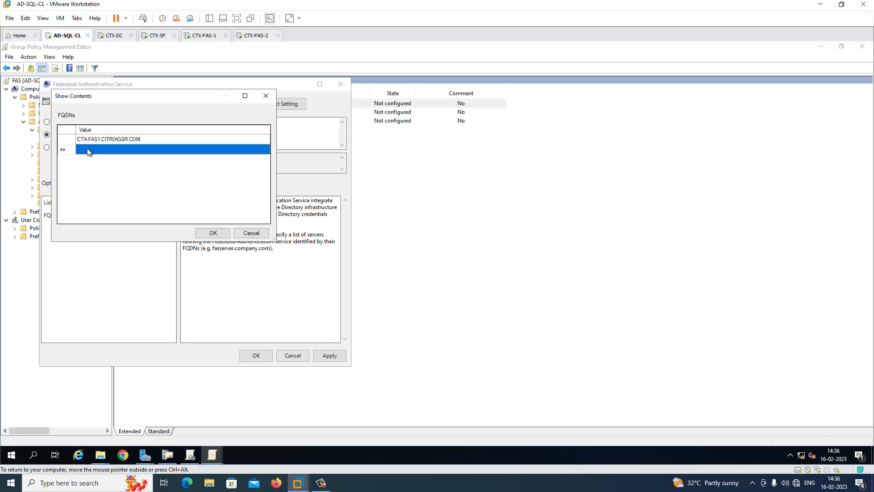
{"action": "left_click", "coordinate": [118, 148]}
{"action": "key", "text": "ctrl+v"}
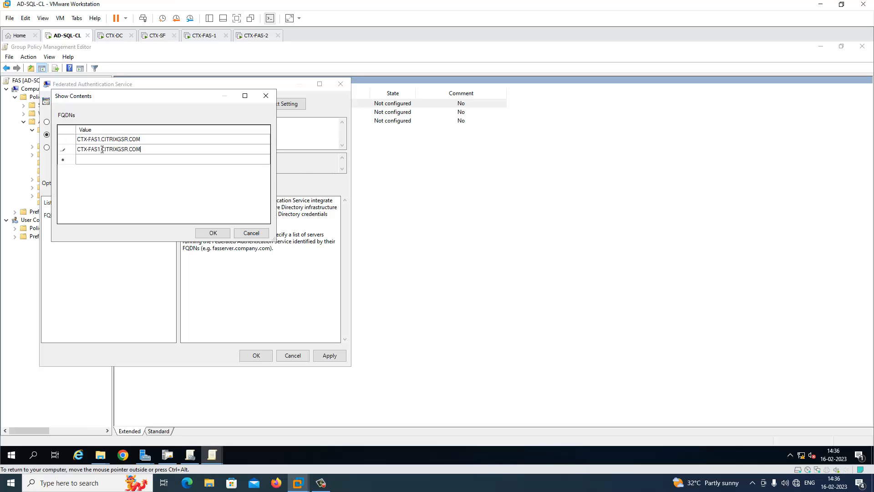
{"action": "key", "text": "BackSpace"}
{"action": "type", "text": "2"}
{"action": "left_click", "coordinate": [211, 234]}
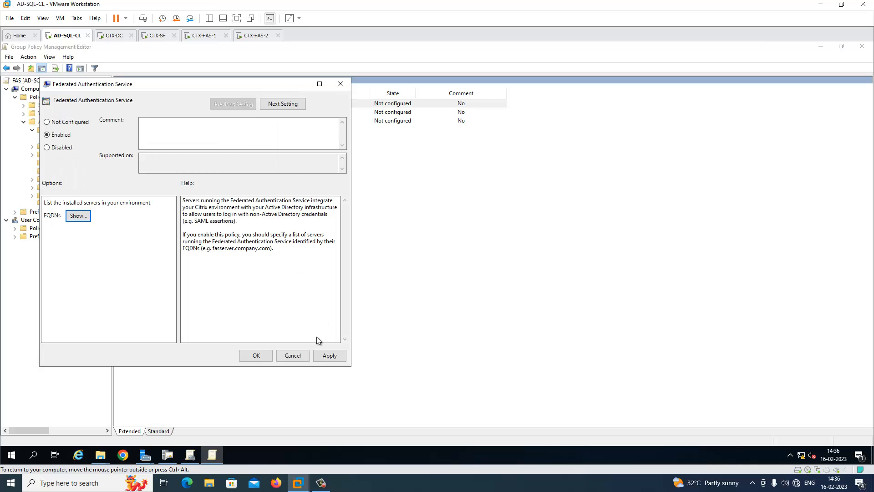
Apply the Federated Authentication Service policy setting and close the Group Policy Management Editor.
{"action": "left_click", "coordinate": [330, 355]}
{"action": "left_click", "coordinate": [255, 355]}
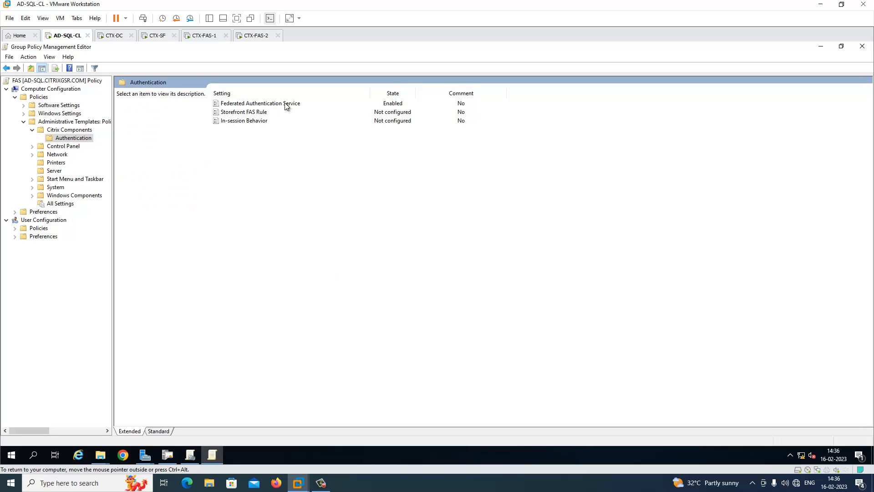
{"action": "left_click", "coordinate": [249, 101]}
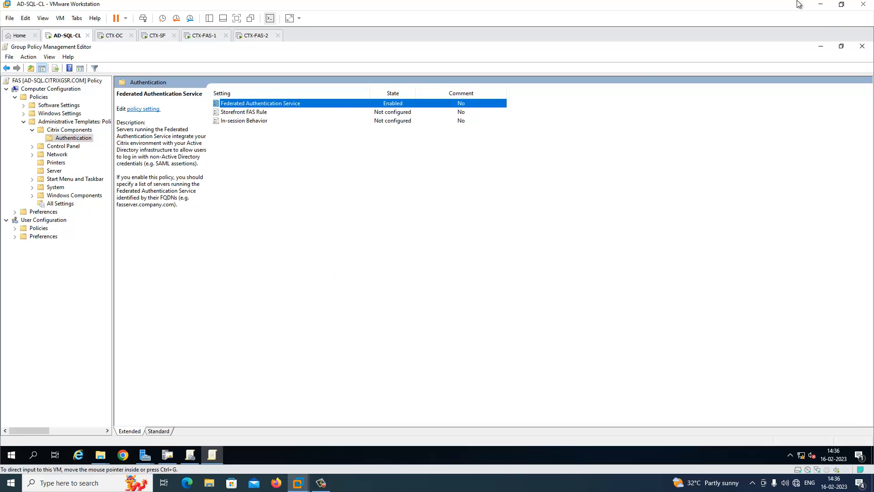
{"action": "left_click", "coordinate": [866, 50]}
Check the link order and status of the Group Policy Objects linked to CitrixGsr.com, including FAS.
{"action": "right_click", "coordinate": [50, 125]}
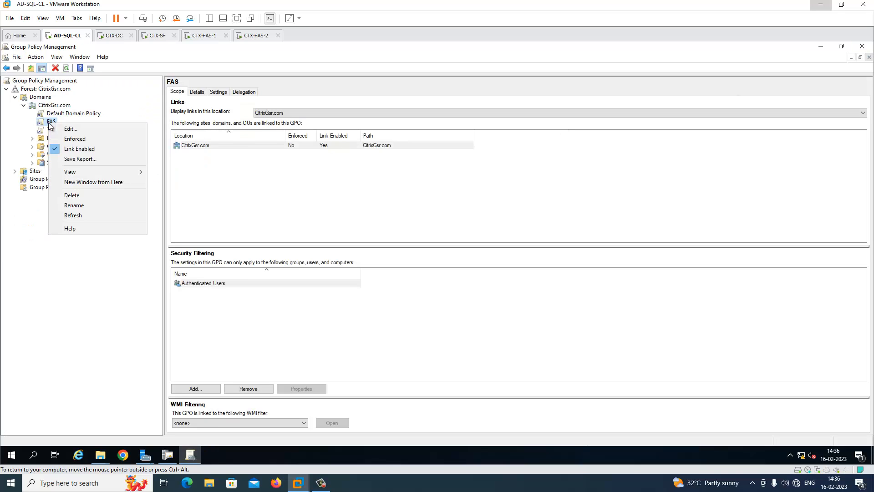
{"action": "left_click", "coordinate": [64, 254]}
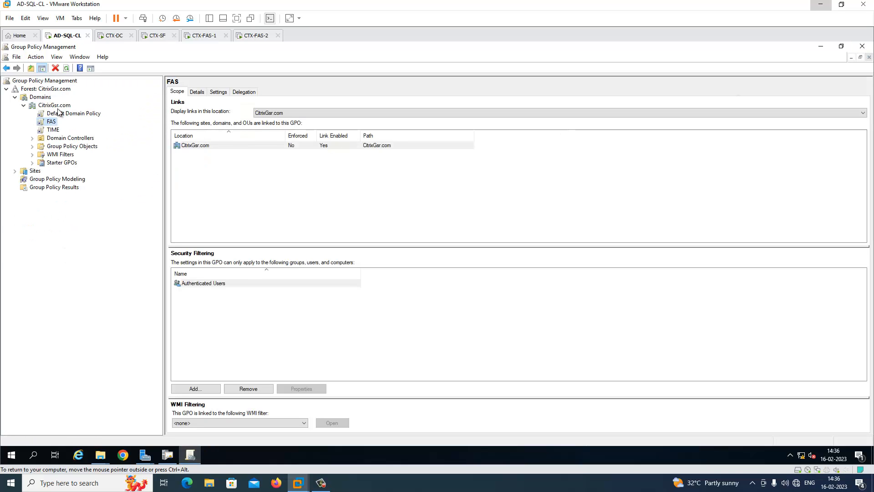
{"action": "left_click", "coordinate": [56, 106]}
{"action": "left_click", "coordinate": [231, 92]}
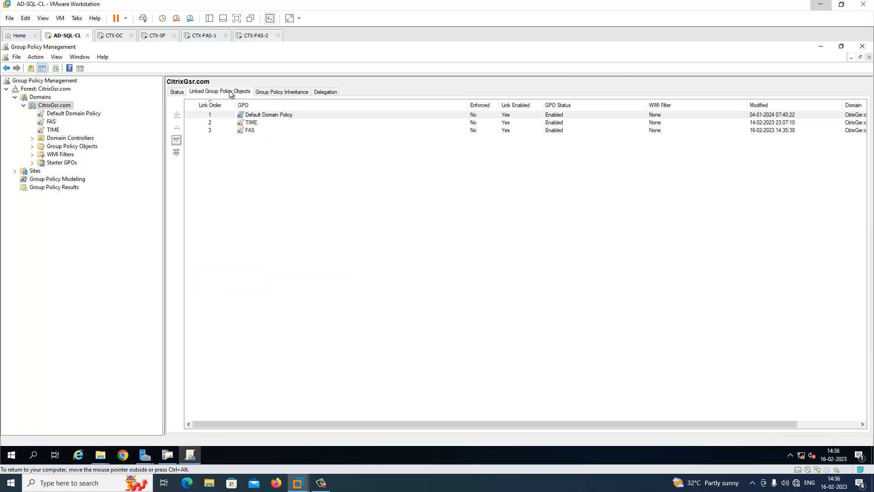
{"action": "left_click", "coordinate": [239, 131]}
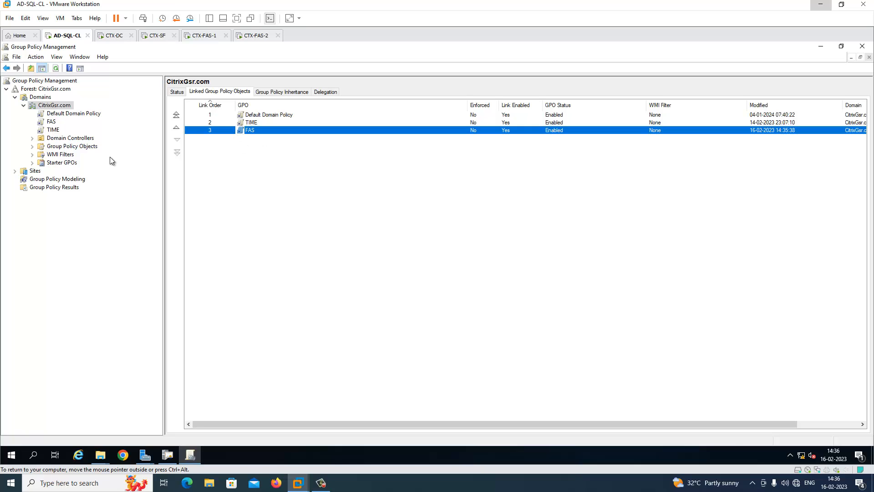
{"action": "left_click", "coordinate": [308, 218]}
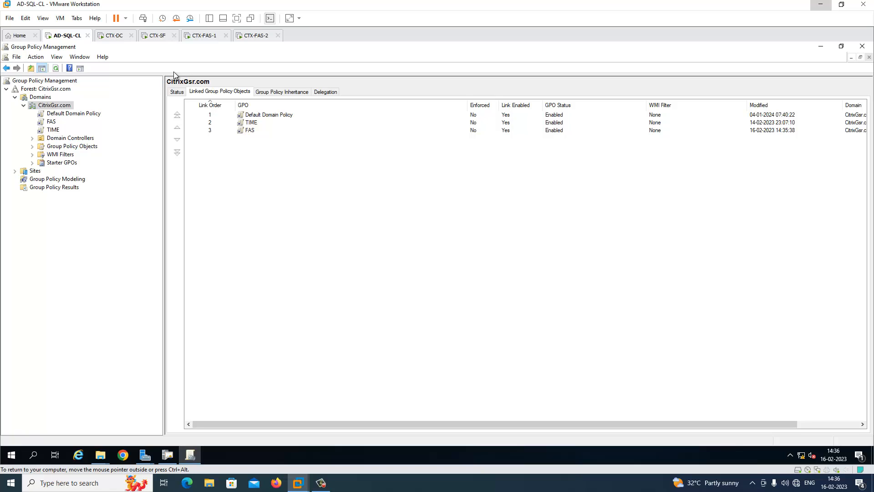
Switch to the Certification Authority console, open its Certificate Templates for management and select the Citrix_SmartcardLogon template.
{"action": "left_click", "coordinate": [167, 455]}
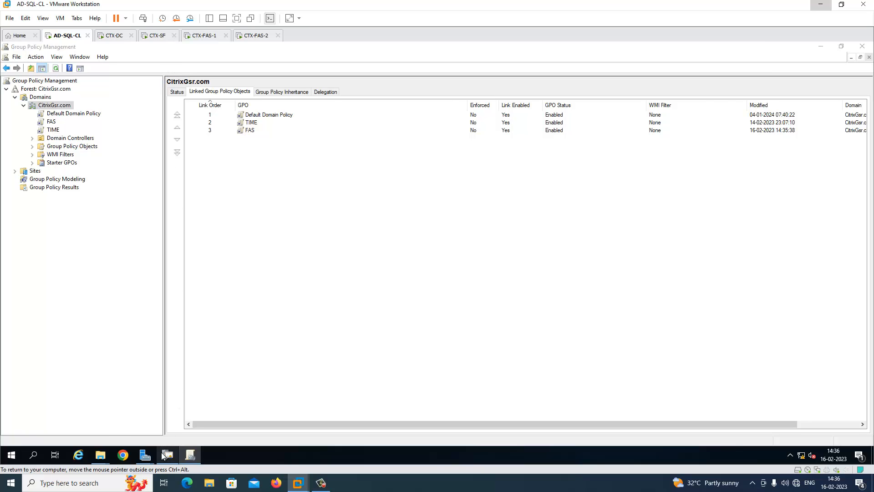
{"action": "left_click", "coordinate": [59, 133]}
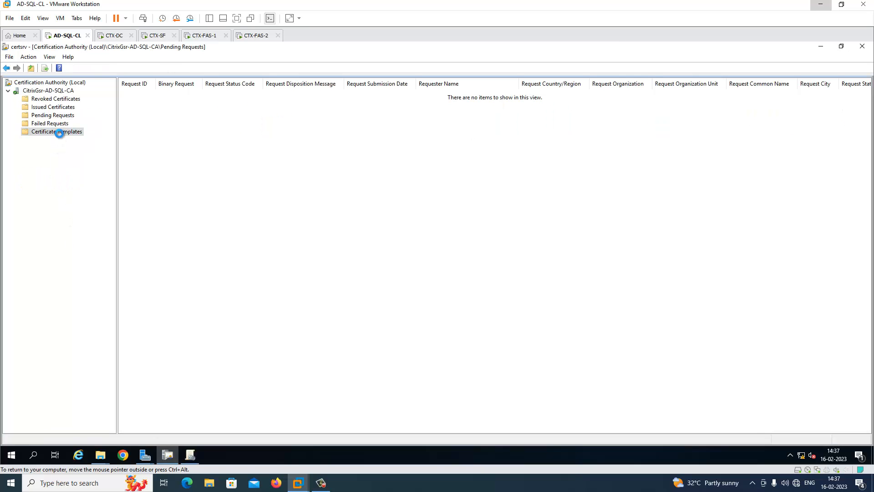
{"action": "right_click", "coordinate": [59, 132]}
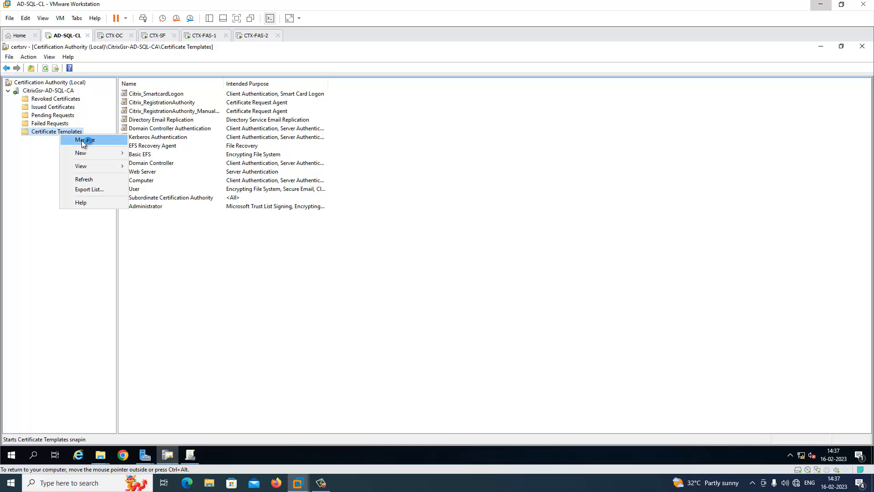
{"action": "left_click", "coordinate": [82, 139]}
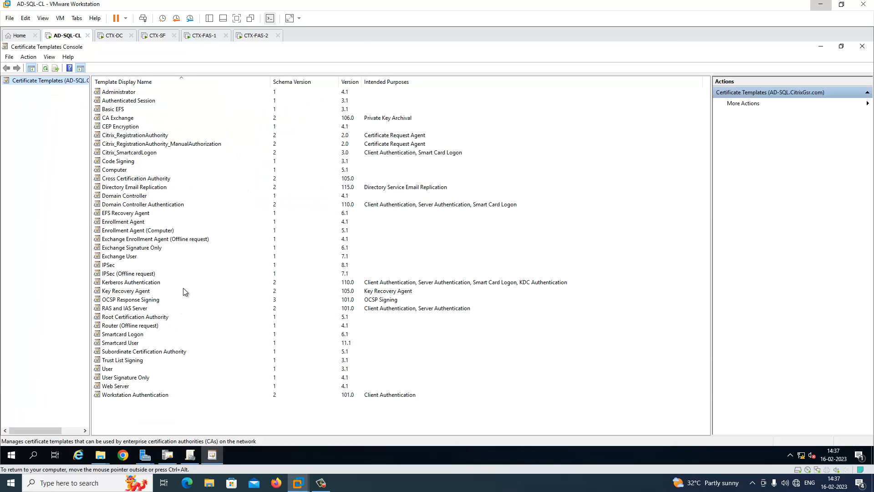
{"action": "left_click", "coordinate": [143, 135]}
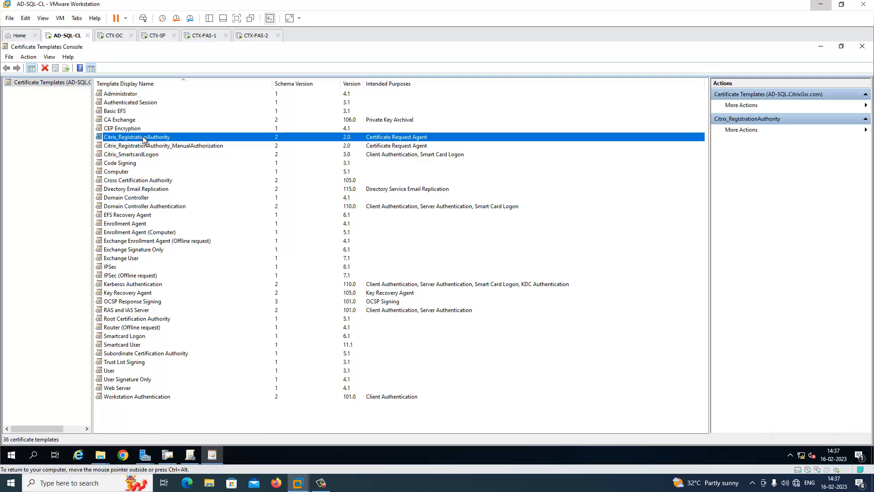
{"action": "left_click", "coordinate": [138, 155]}
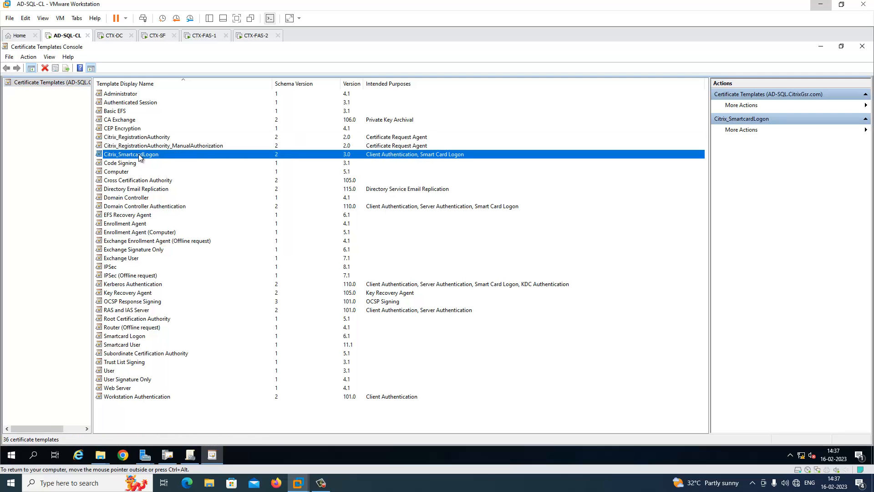
Remove Domain Computers from the security permissions of the Citrix_RegistrationAuthority template.
{"action": "left_click", "coordinate": [139, 137]}
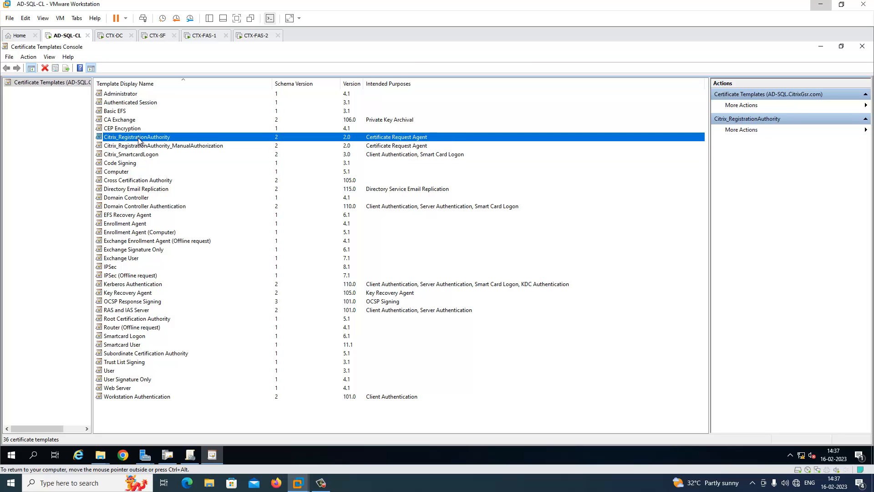
{"action": "right_click", "coordinate": [139, 141]}
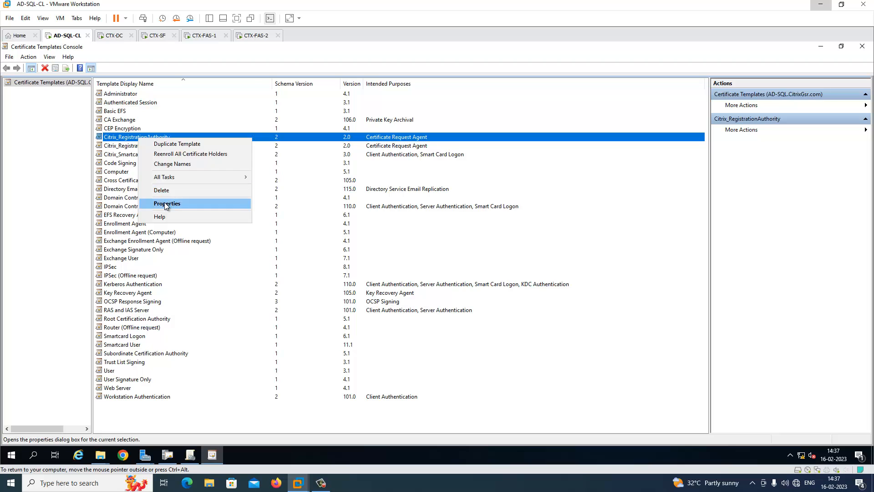
{"action": "left_click", "coordinate": [184, 201]}
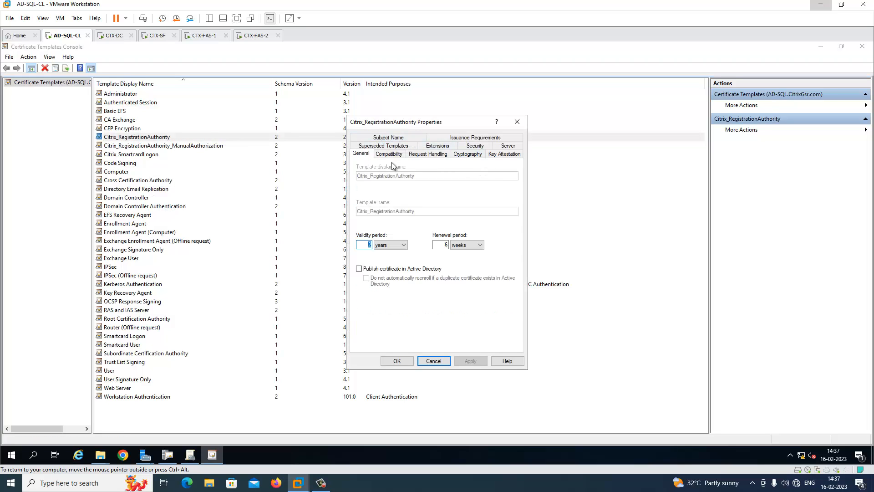
{"action": "left_click", "coordinate": [475, 146]}
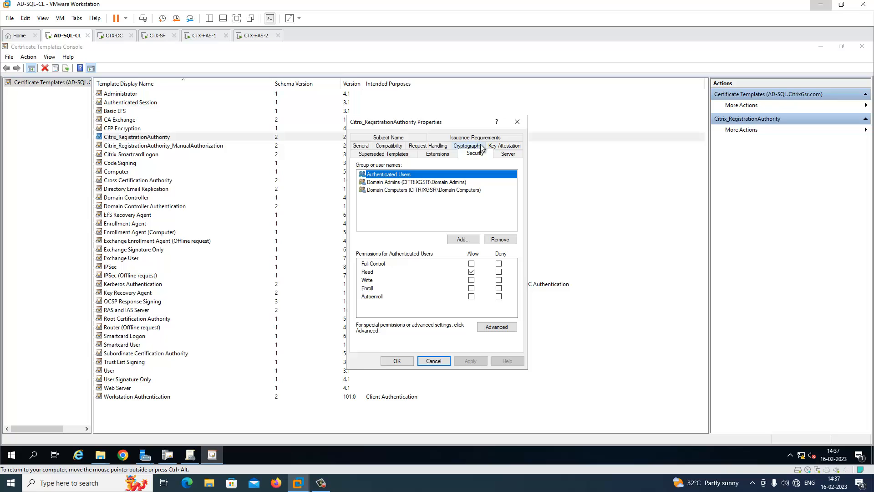
{"action": "left_click", "coordinate": [440, 190]}
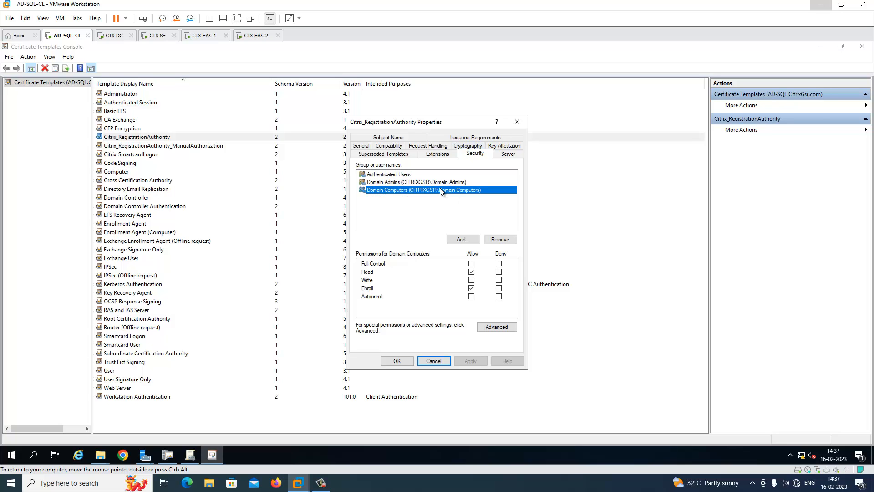
{"action": "left_click", "coordinate": [500, 240]}
Add CTX-FAS1 to the Citrix_RegistrationAuthority template's permissions, including Computers in the object types searched, and allow it to Enroll.
{"action": "left_click", "coordinate": [463, 240]}
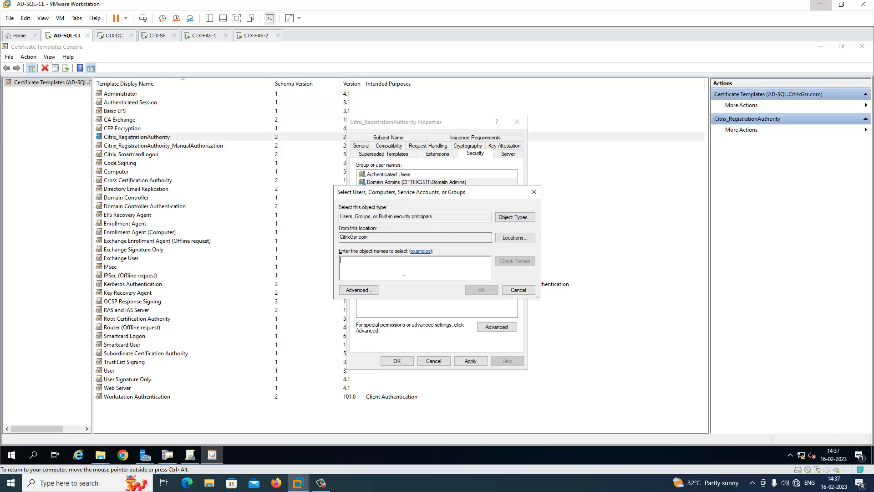
{"action": "type", "text": "CTX-FAS1"}
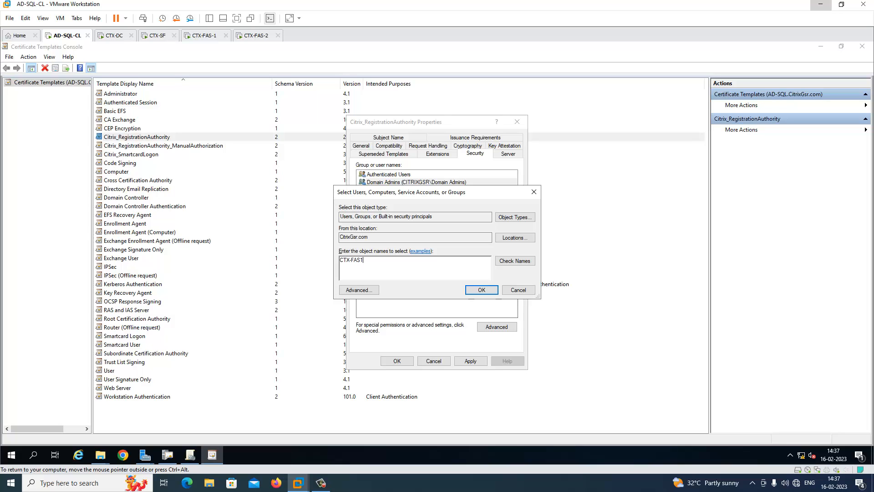
{"action": "left_click", "coordinate": [515, 260]}
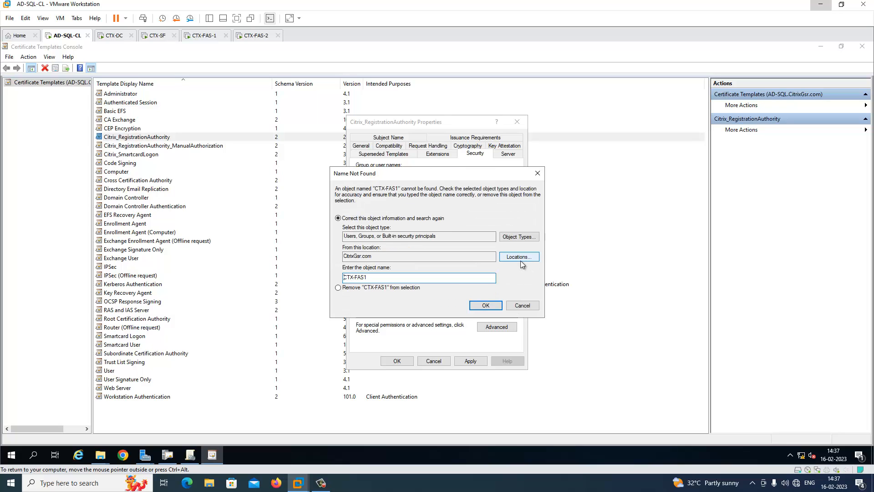
{"action": "left_click", "coordinate": [517, 238]}
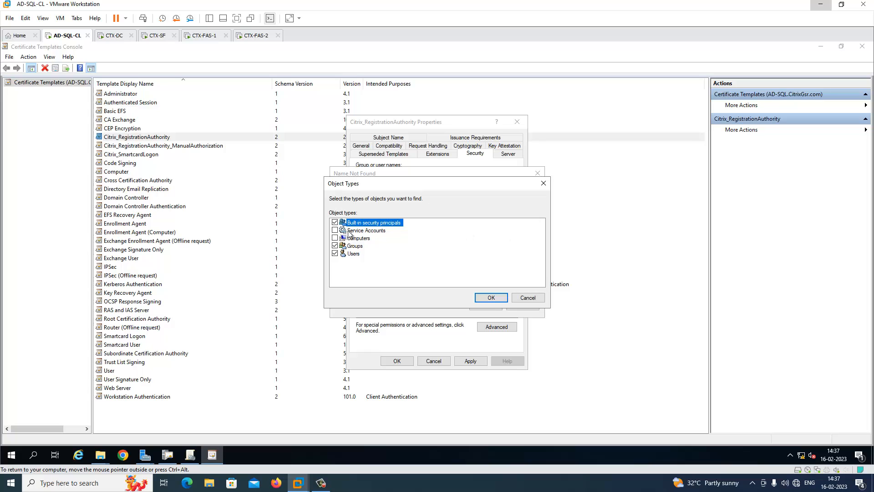
{"action": "left_click", "coordinate": [335, 239]}
{"action": "left_click", "coordinate": [488, 297]}
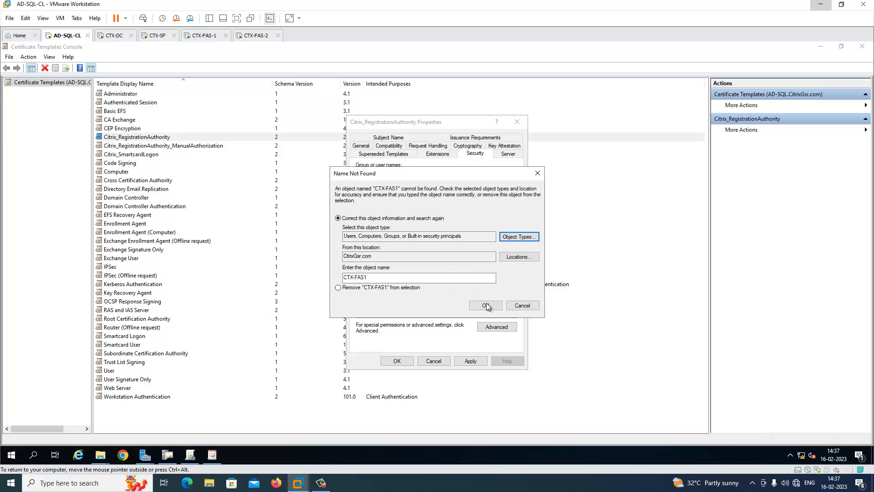
{"action": "left_click", "coordinate": [486, 302]}
{"action": "left_click", "coordinate": [482, 290]}
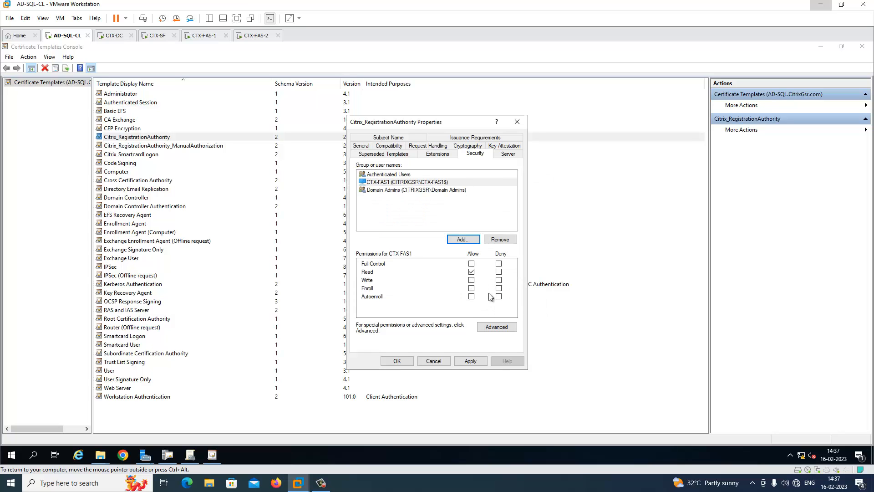
{"action": "left_click", "coordinate": [433, 184]}
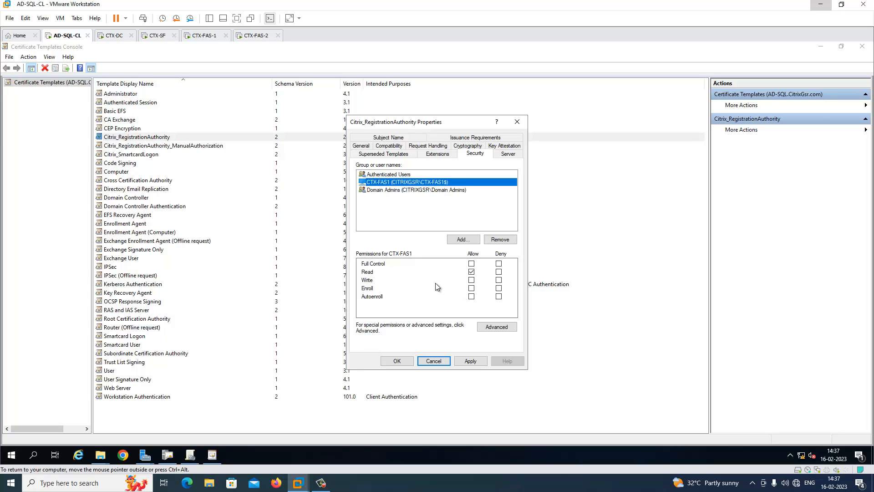
{"action": "left_click", "coordinate": [471, 288]}
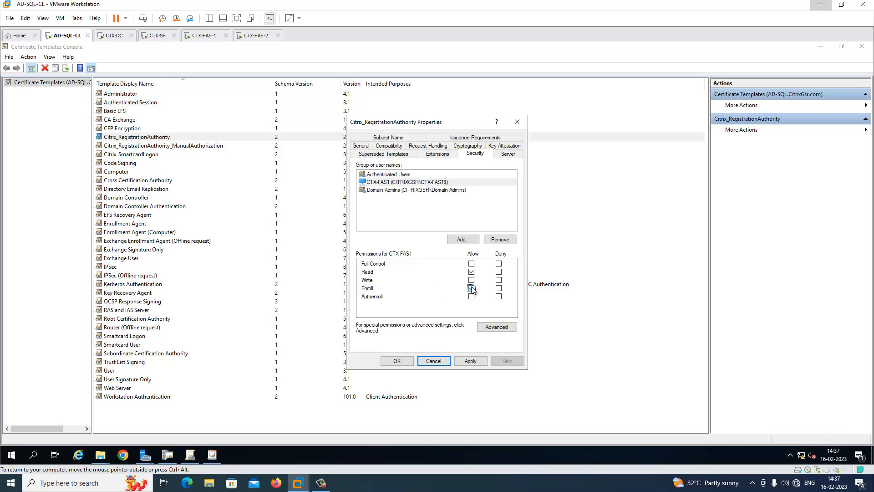
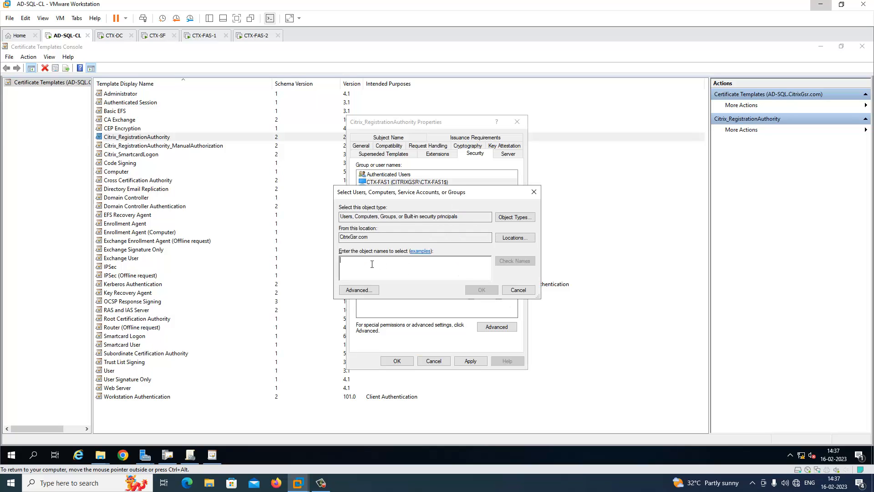
Add CTX-FAS2 to the Citrix_RegistrationAuthority permissions with Enroll allowed, and apply the template's changes.
{"action": "type", "text": "CTX-FAS2"}
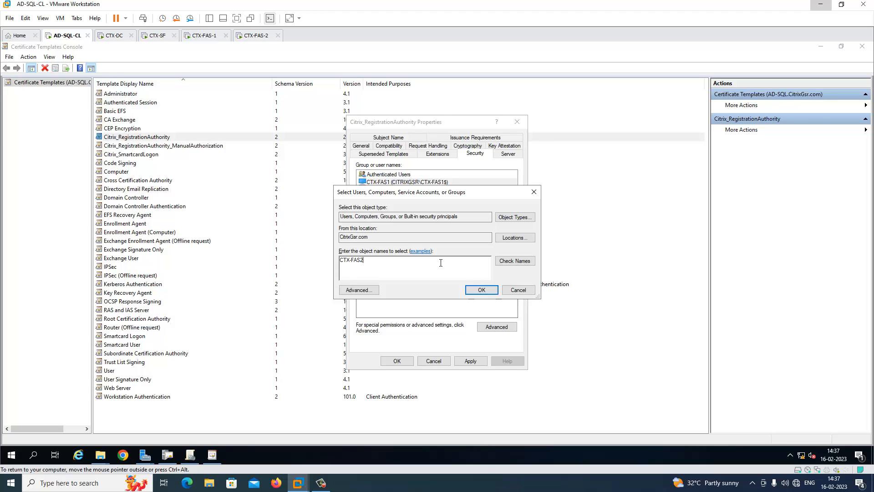
{"action": "left_click", "coordinate": [512, 261]}
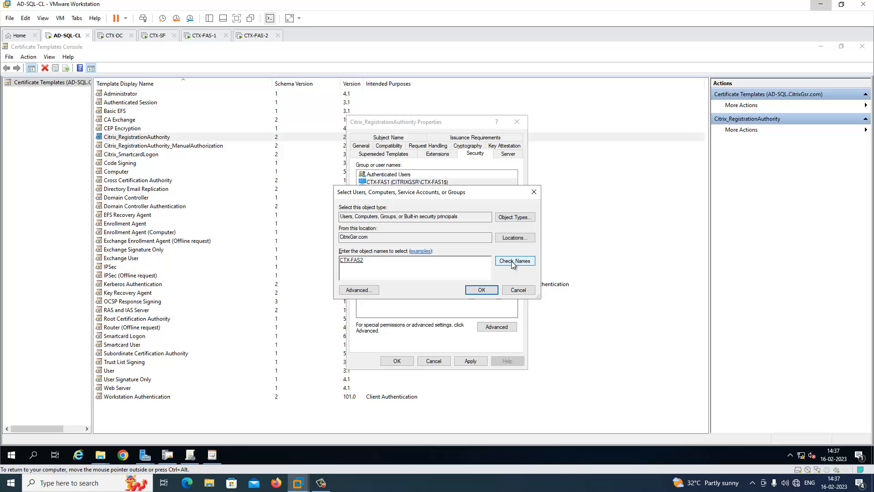
{"action": "left_click", "coordinate": [481, 290]}
{"action": "left_click", "coordinate": [423, 182]}
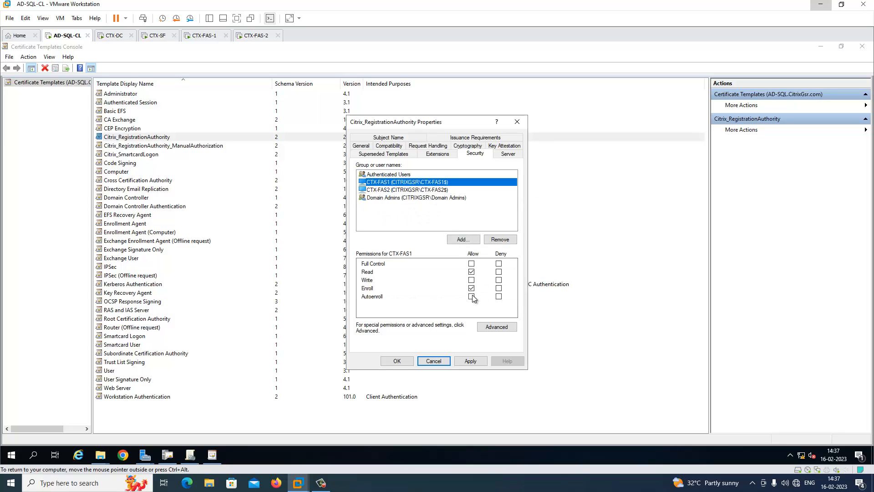
{"action": "left_click", "coordinate": [412, 192]}
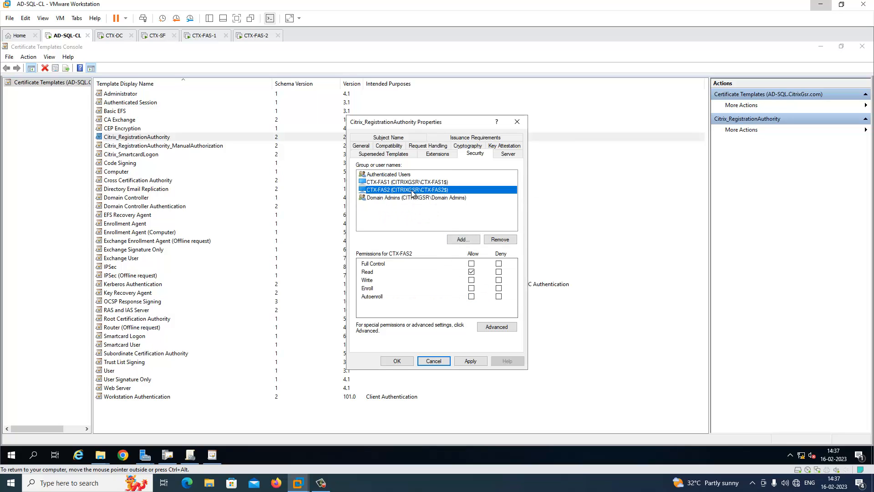
{"action": "left_click", "coordinate": [472, 288]}
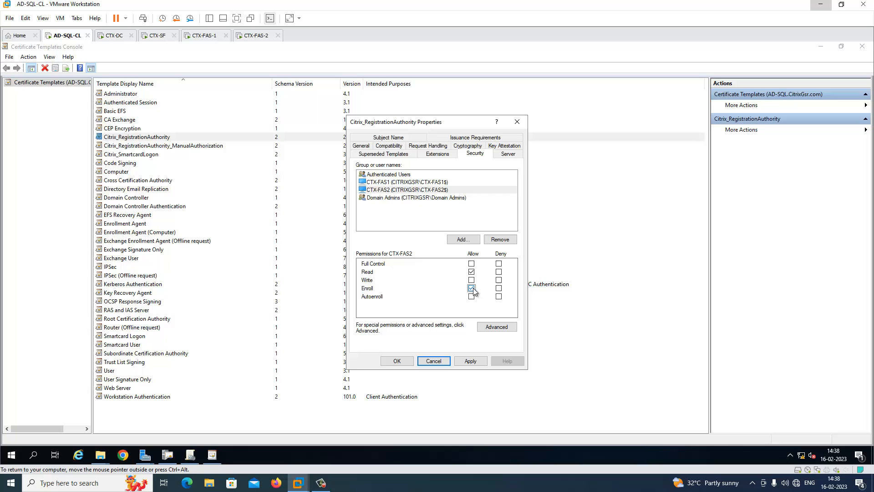
{"action": "left_click", "coordinate": [471, 360]}
{"action": "left_click", "coordinate": [399, 360]}
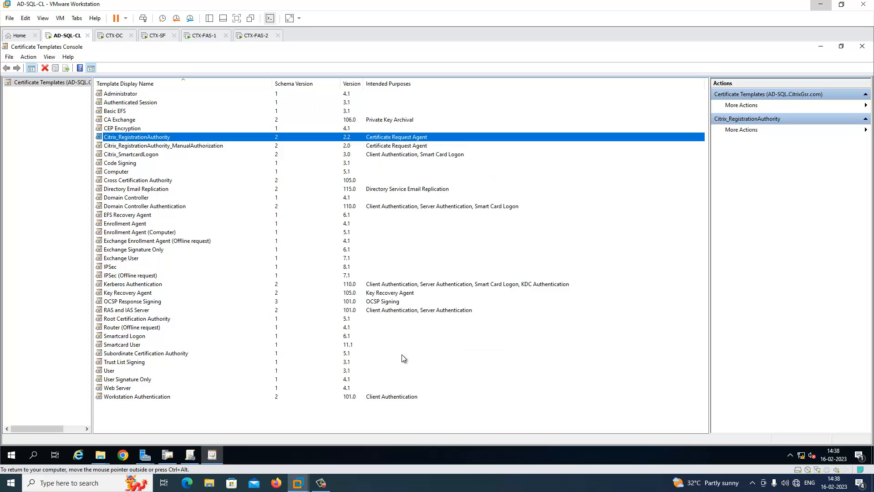
Remove Domain Computers from the security permissions of the Citrix_RegistrationAuthority_ManualAuthorization template.
{"action": "left_click", "coordinate": [166, 149]}
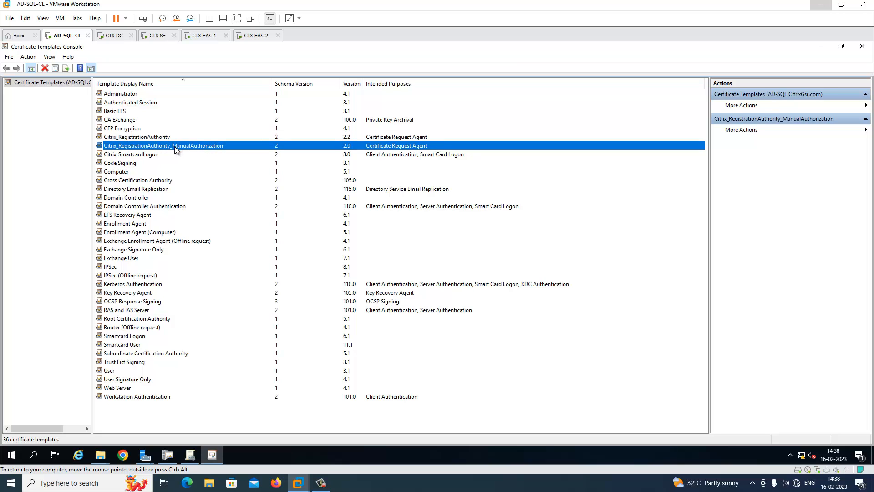
{"action": "double_click", "coordinate": [174, 146]}
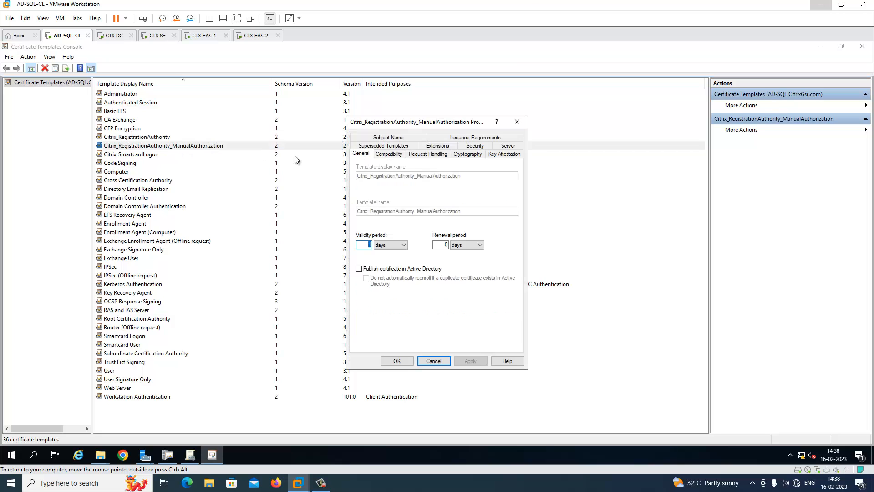
{"action": "left_click", "coordinate": [474, 146]}
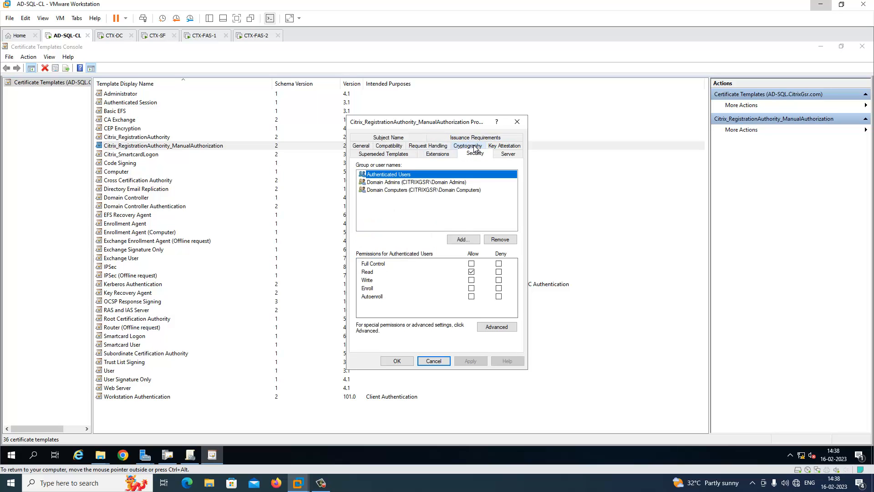
{"action": "left_click", "coordinate": [422, 190]}
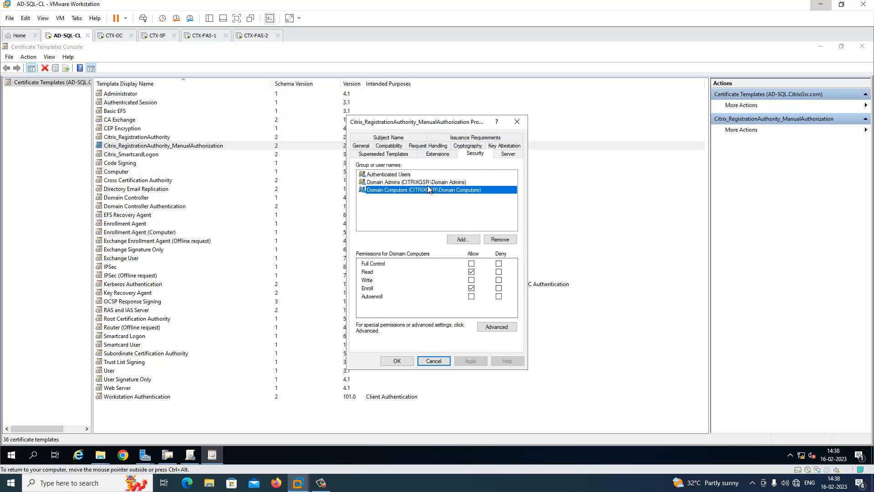
{"action": "left_click", "coordinate": [499, 240]}
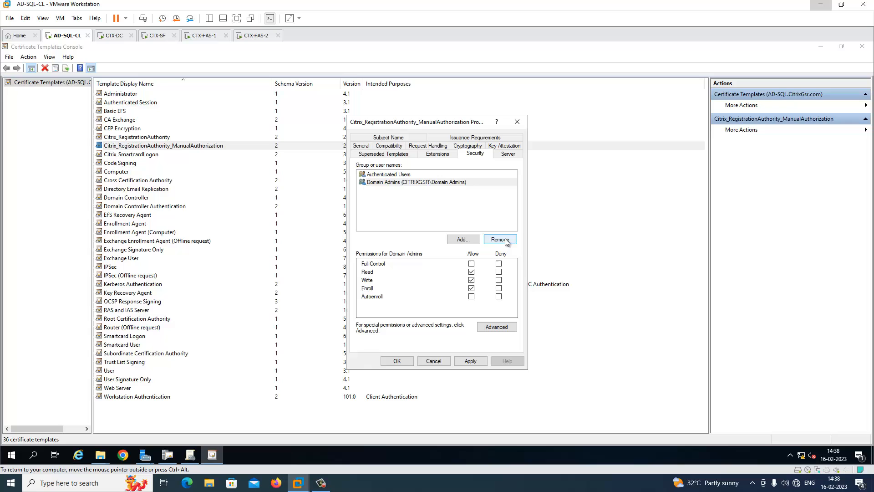
Add CTX-FAS1 to the Citrix_RegistrationAuthority_ManualAuthorization permissions, including Computers in the object types searched, and allow it to Enroll.
{"action": "left_click", "coordinate": [463, 240]}
{"action": "type", "text": "CT"}
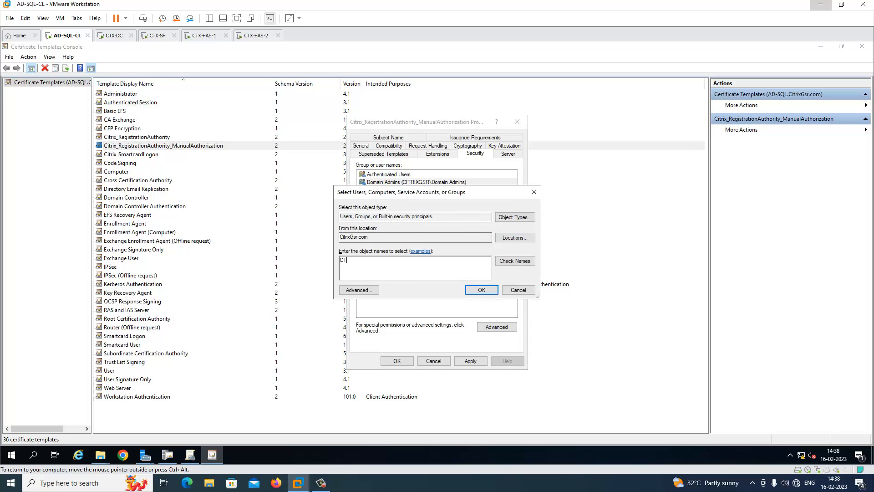
{"action": "type", "text": "X-FAS1"}
{"action": "key", "text": "ctrl+a"}
{"action": "left_click", "coordinate": [512, 261]}
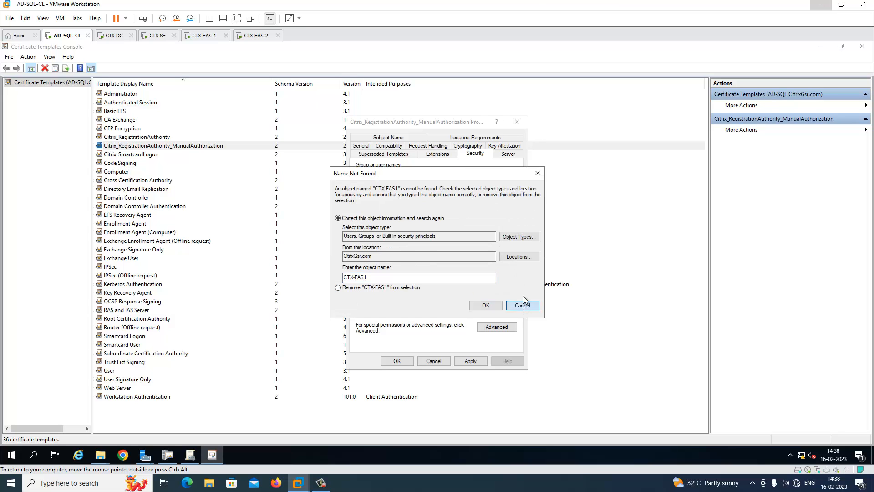
{"action": "left_click", "coordinate": [522, 300]}
{"action": "left_click", "coordinate": [335, 238]}
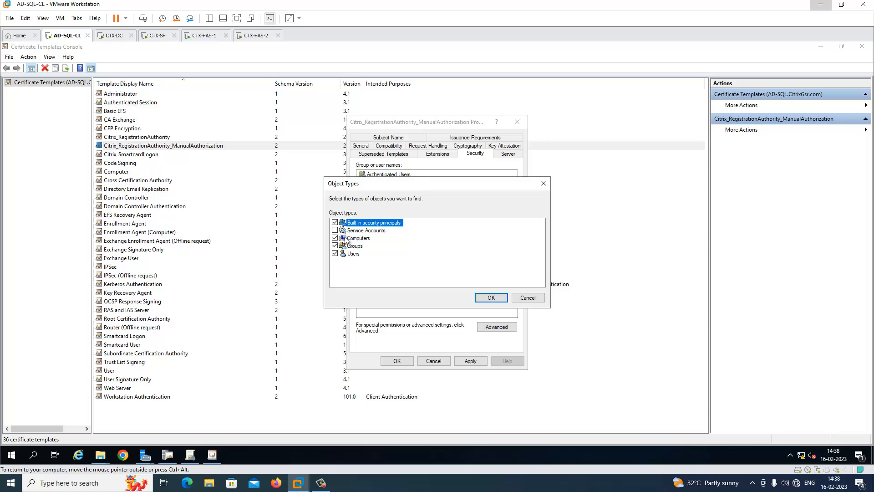
{"action": "left_click", "coordinate": [488, 295]}
{"action": "left_click", "coordinate": [470, 290]}
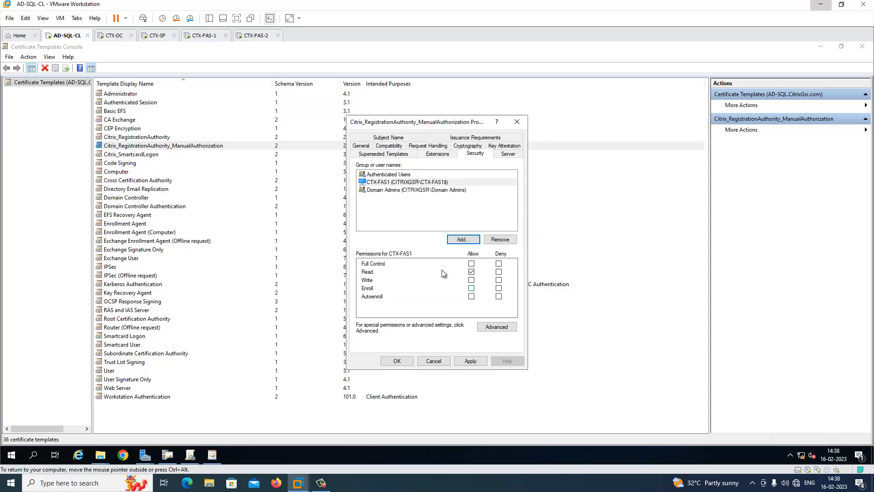
{"action": "left_click", "coordinate": [471, 287]}
Add CTX-FAS2 to the Citrix_RegistrationAuthority_ManualAuthorization permissions with Enroll allowed, and apply the template's changes.
{"action": "left_click", "coordinate": [468, 240]}
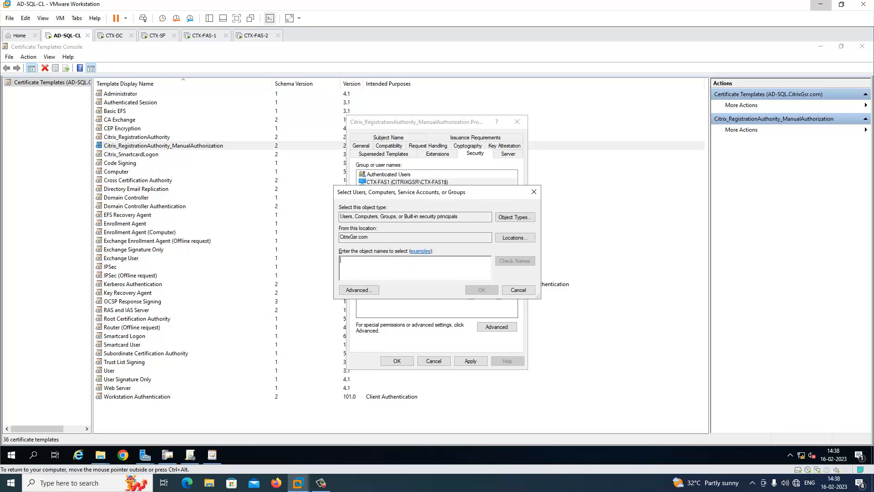
{"action": "type", "text": "CTX-FAS2"}
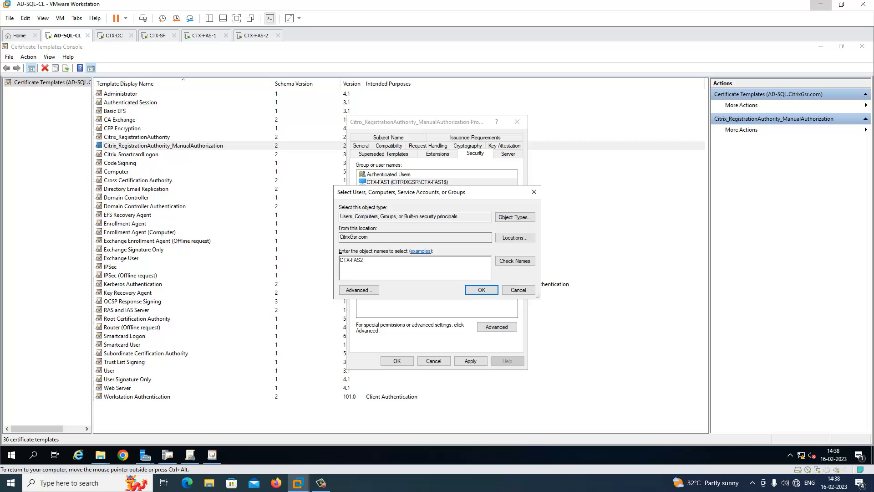
{"action": "left_click", "coordinate": [509, 261]}
{"action": "key", "text": "Return"}
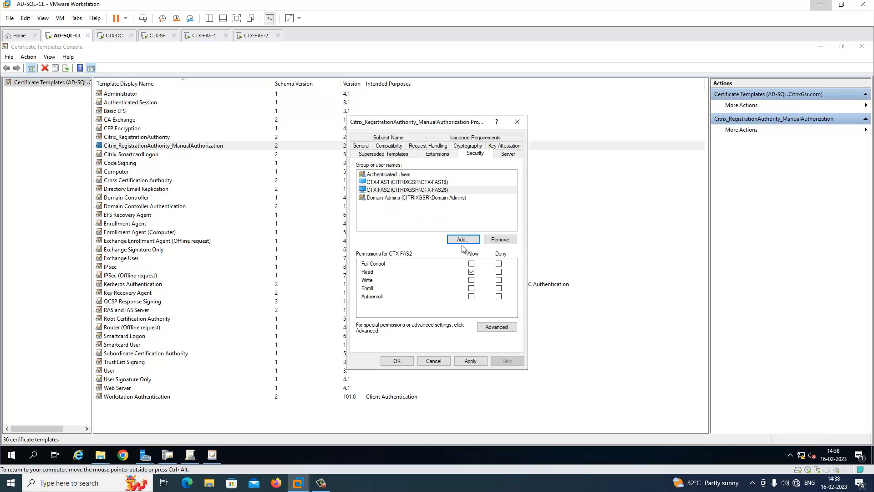
{"action": "left_click", "coordinate": [430, 190]}
{"action": "left_click", "coordinate": [471, 288]}
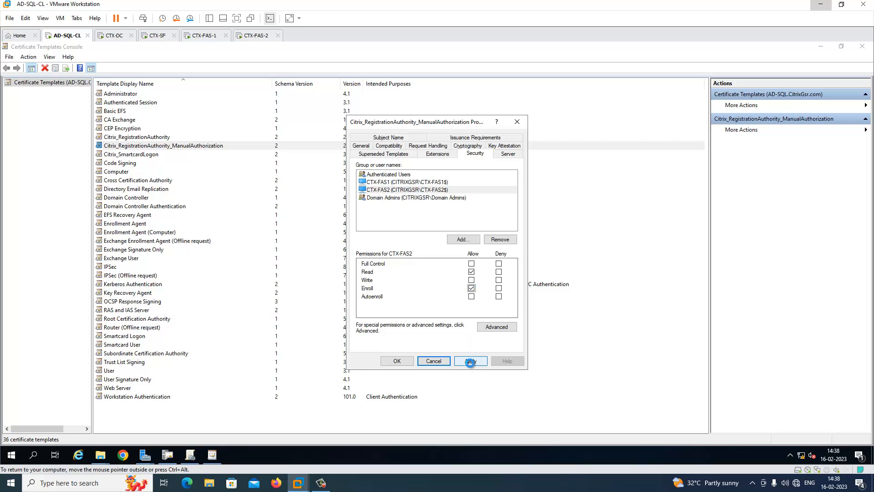
{"action": "left_click", "coordinate": [470, 360]}
{"action": "left_click", "coordinate": [397, 361]}
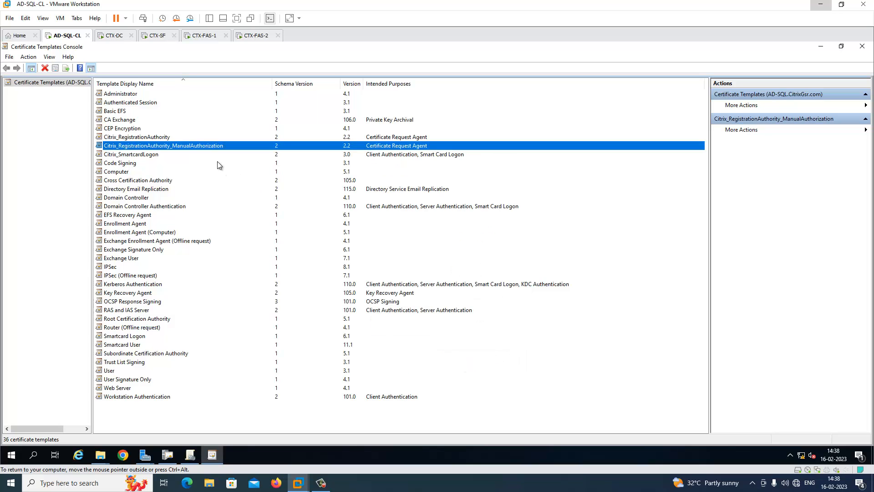
Set the Citrix_SmartcardLogon template's security to allow Domain Computers only Enroll, and apply the change.
{"action": "left_click", "coordinate": [144, 155]}
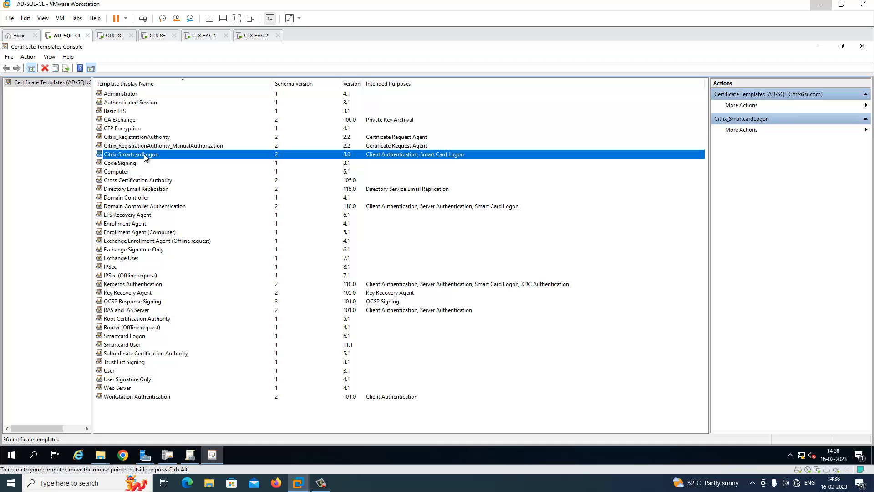
{"action": "double_click", "coordinate": [144, 156]}
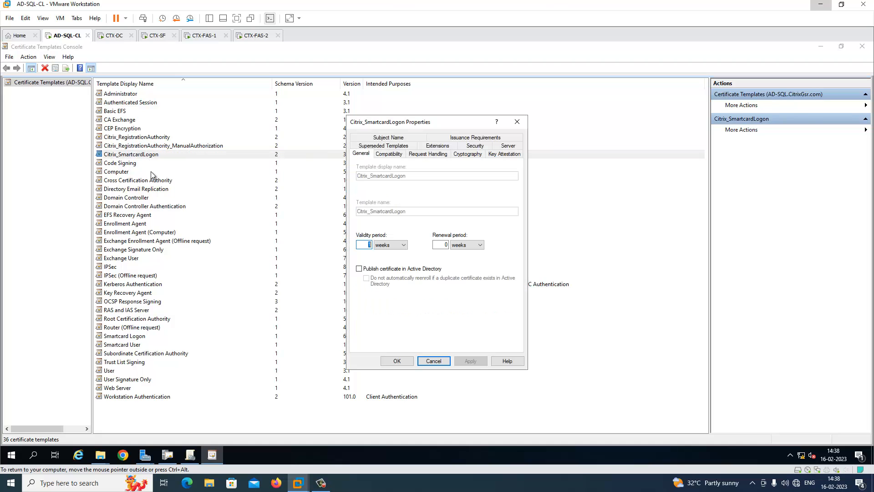
{"action": "left_click", "coordinate": [480, 148]}
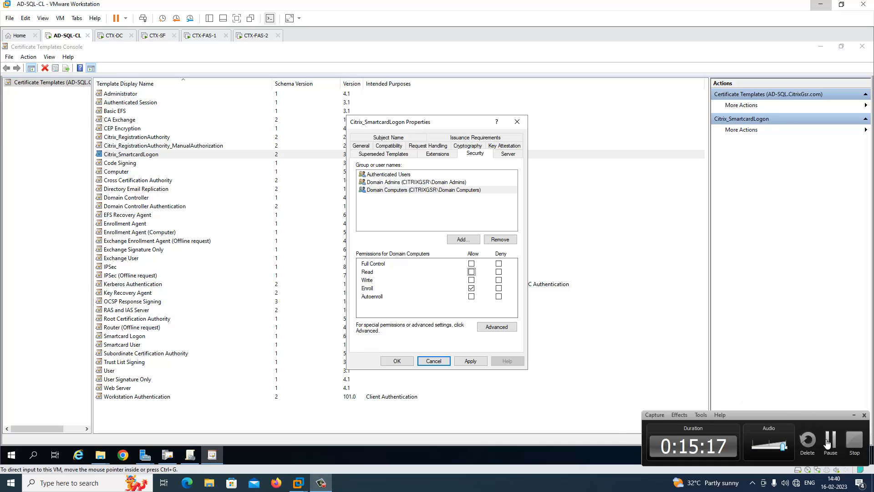
{"action": "left_click", "coordinate": [473, 360]}
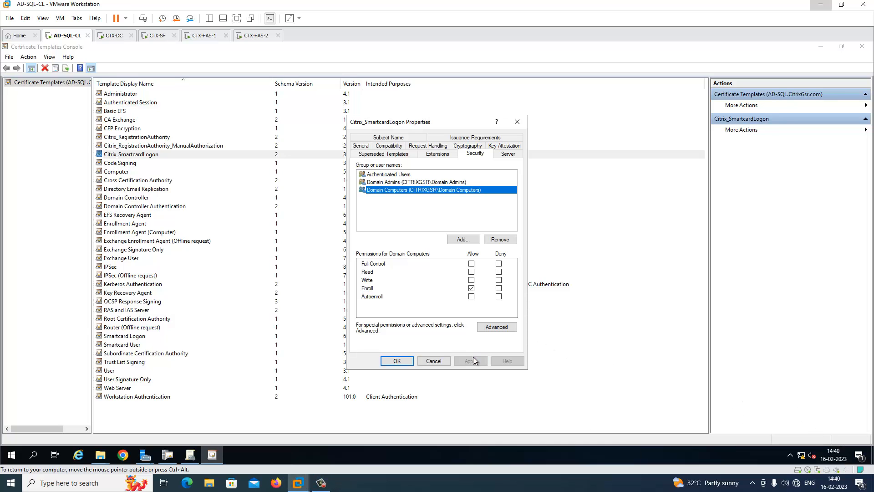
{"action": "left_click", "coordinate": [397, 361]}
{"action": "left_click", "coordinate": [587, 240]}
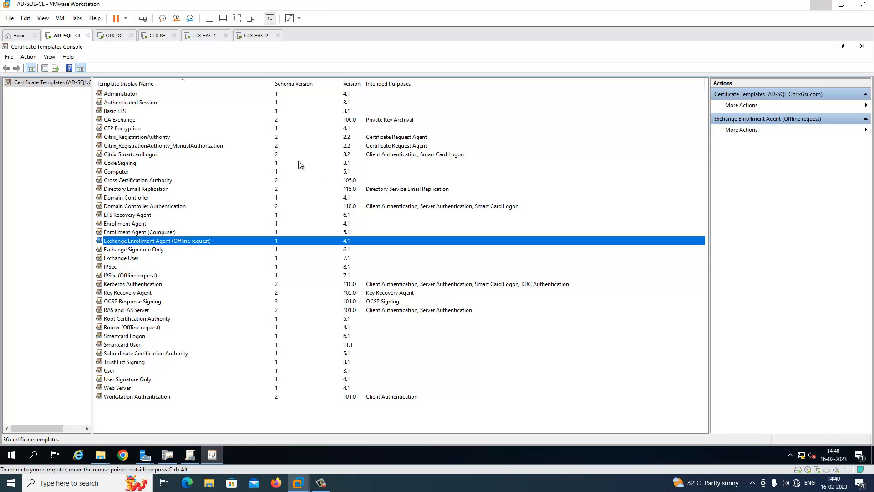
Switch to the CTX-SF virtual machine and sign in to the domain administrator account with its password.
{"action": "left_click", "coordinate": [160, 36]}
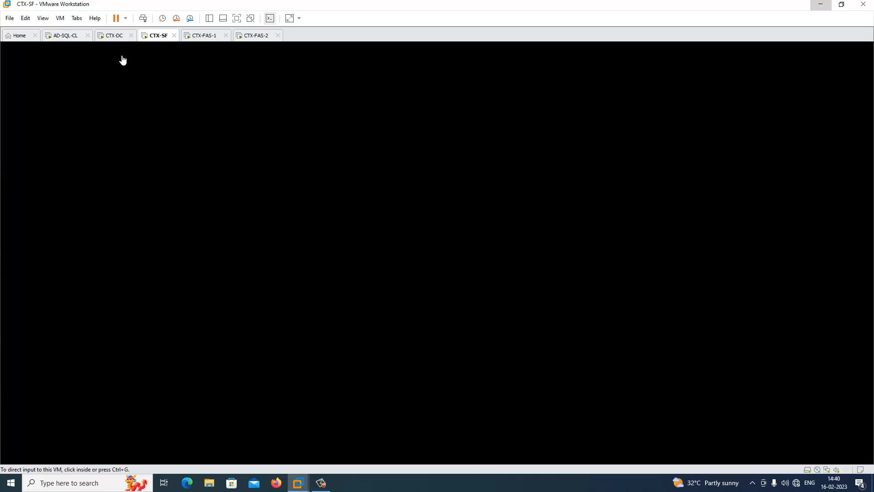
{"action": "left_click", "coordinate": [143, 18]}
{"action": "left_click", "coordinate": [423, 291]}
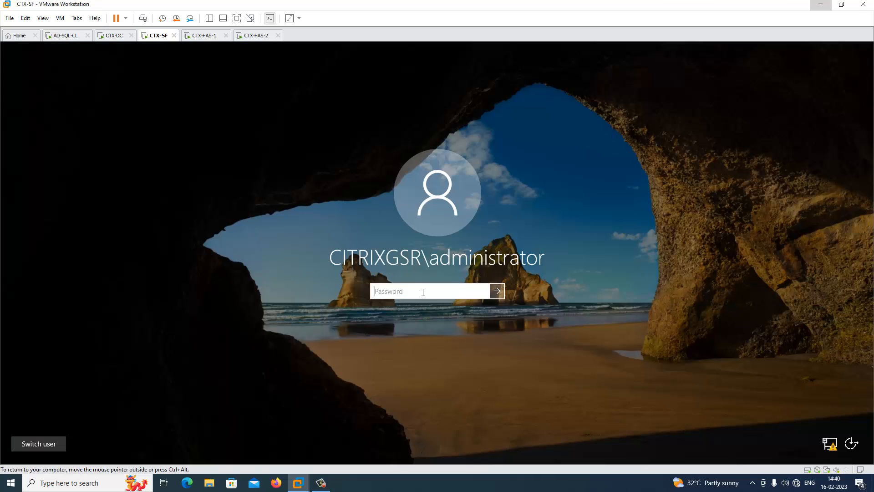
{"action": "type", "text": "•••"}
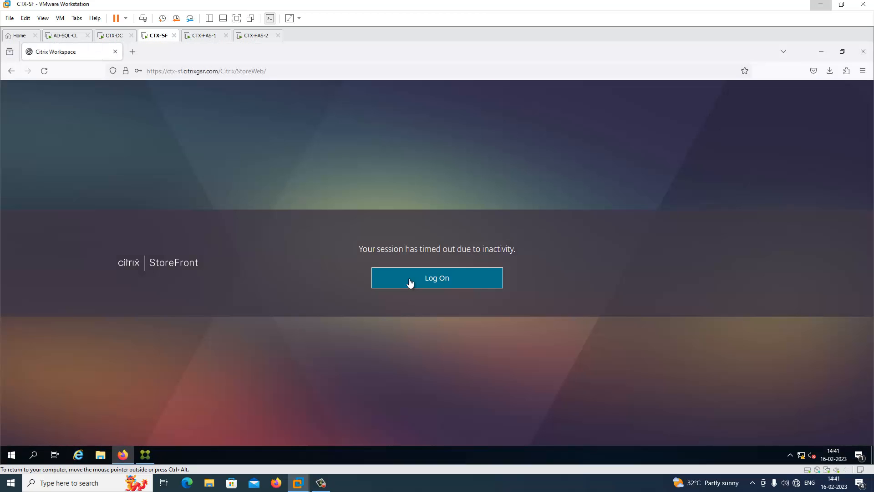
Dismiss the StoreFront session timeout, minimize the browser and StoreFront console, and open the desktop's New Text Document containing the PowerShell commands.
{"action": "left_click", "coordinate": [428, 280]}
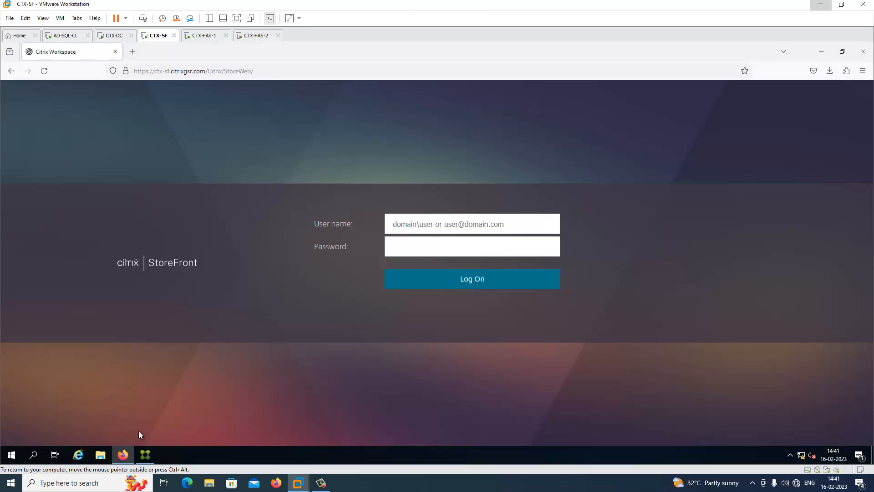
{"action": "left_click", "coordinate": [821, 51]}
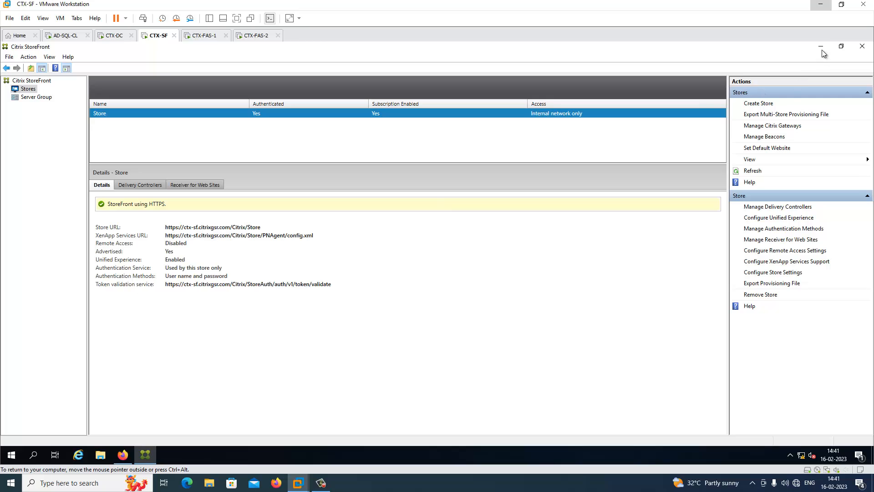
{"action": "left_click", "coordinate": [821, 49]}
{"action": "double_click", "coordinate": [25, 239]}
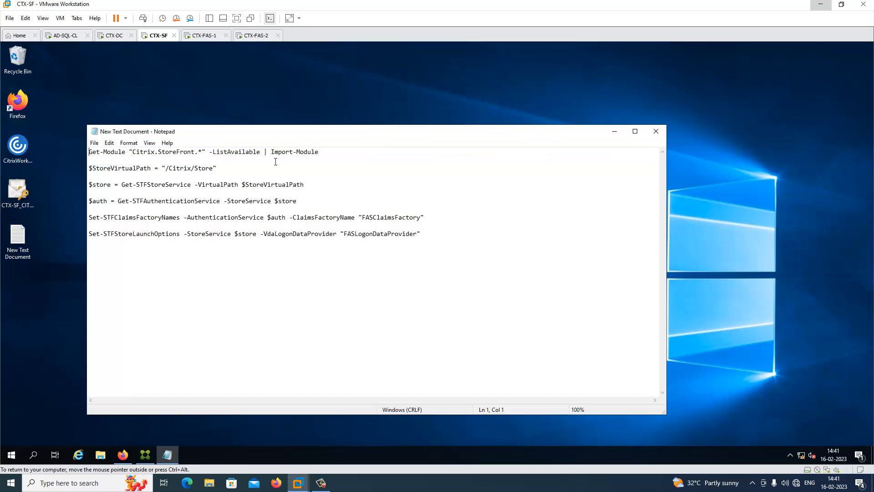
{"action": "left_click_drag", "start_coordinate": [279, 134], "coordinate": [286, 122]}
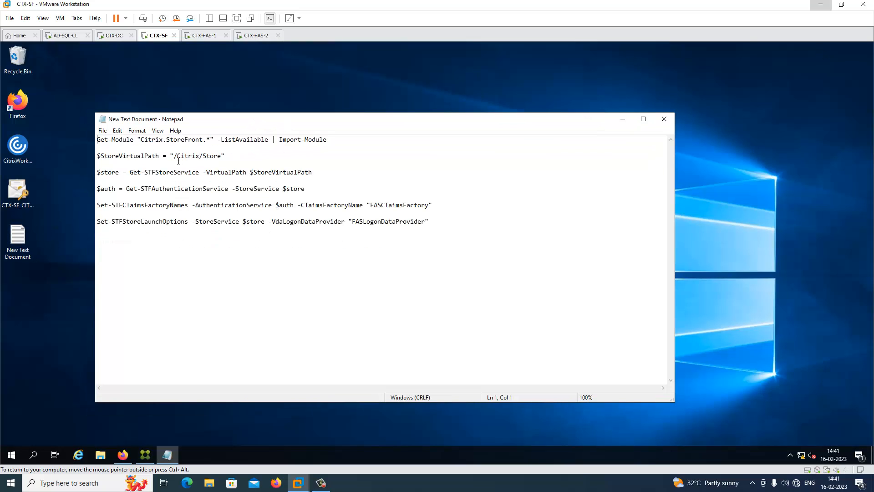
Check the store name in the $StoreVirtualPath line against the store listed in the Citrix StoreFront console.
{"action": "left_click_drag", "start_coordinate": [221, 156], "coordinate": [202, 156]}
{"action": "mouse_move", "coordinate": [145, 454]}
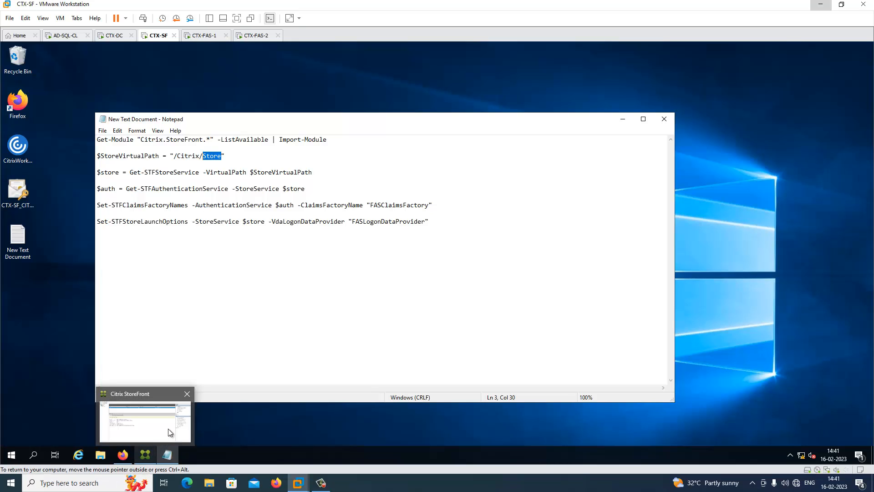
{"action": "left_click", "coordinate": [145, 454]}
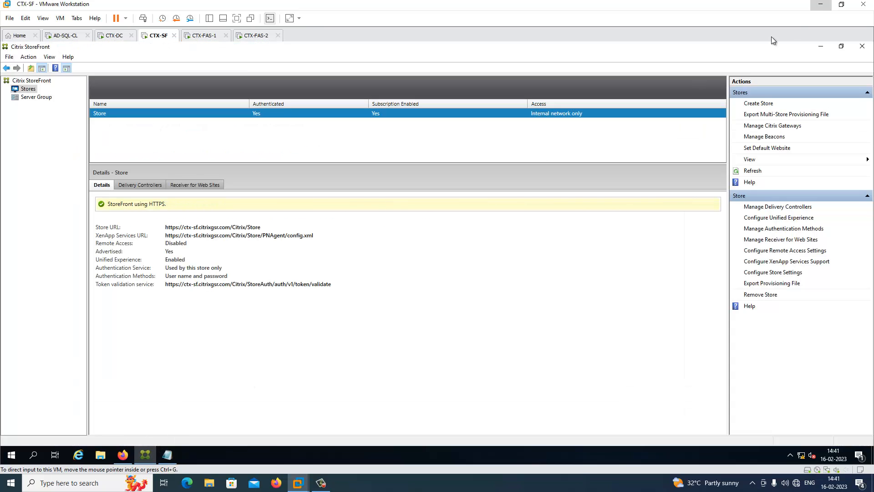
{"action": "left_click", "coordinate": [820, 48]}
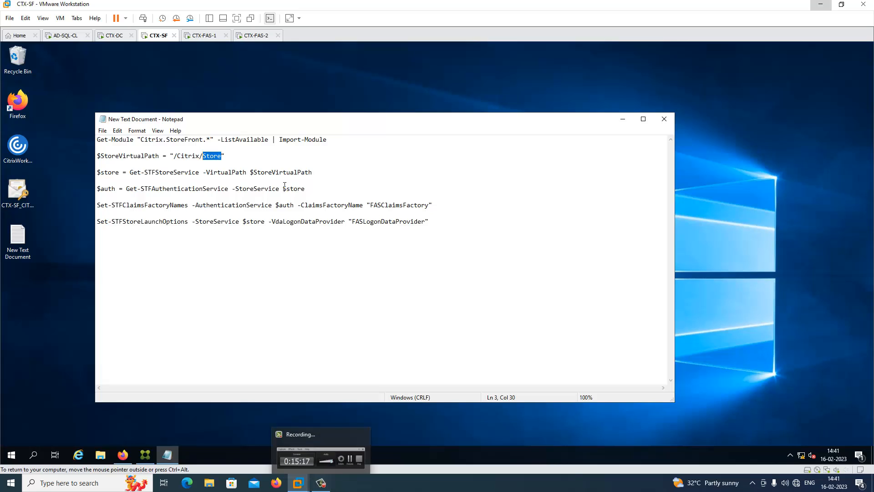
Open a Windows PowerShell session on the StoreFront server for the prepared commands.
{"action": "left_click", "coordinate": [293, 173]}
{"action": "left_click_drag", "start_coordinate": [344, 144], "coordinate": [90, 139]}
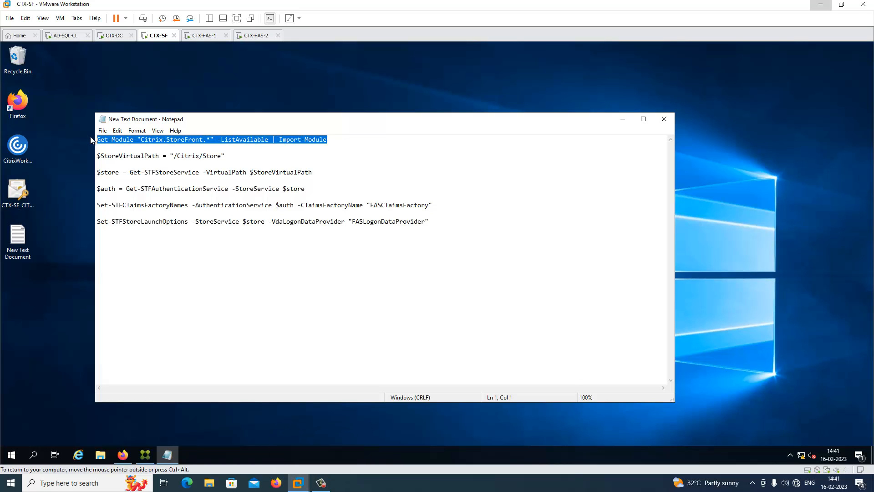
{"action": "left_click", "coordinate": [12, 454]}
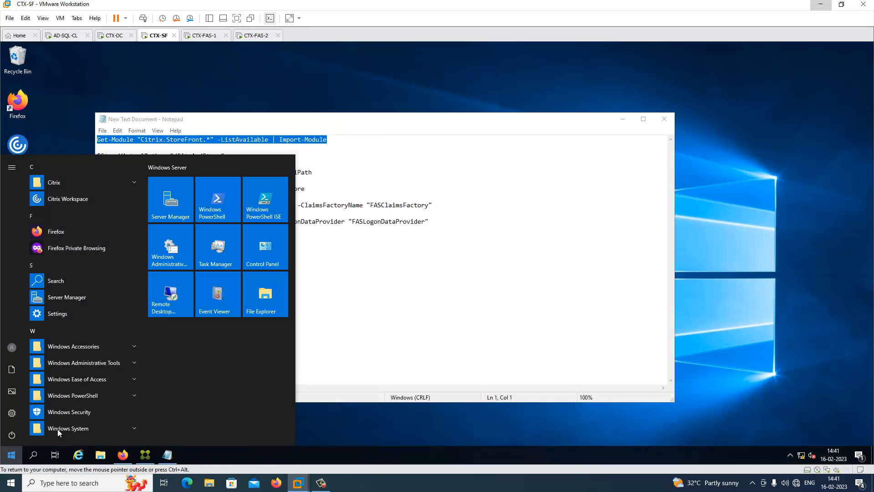
{"action": "left_click", "coordinate": [216, 202]}
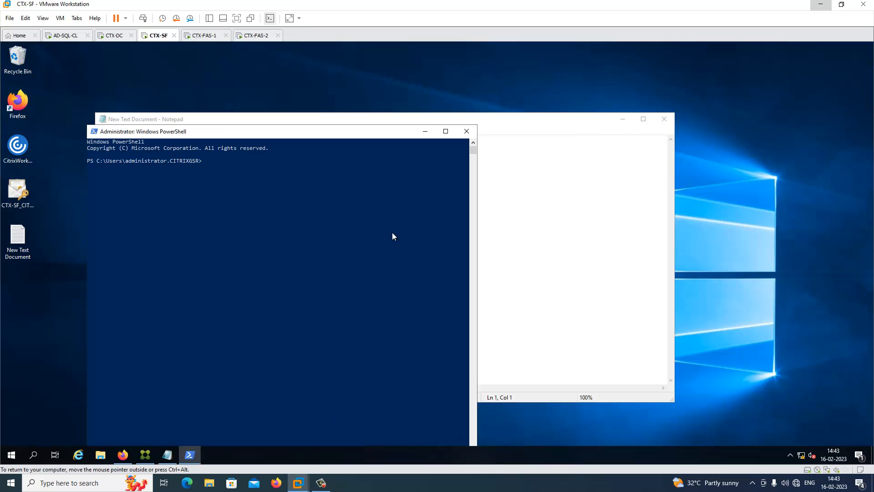
Copy Get-Module "Citrix.StoreFront.*" -ListAvailable | Import-Module from the text document and run it in PowerShell.
{"action": "left_click", "coordinate": [571, 199]}
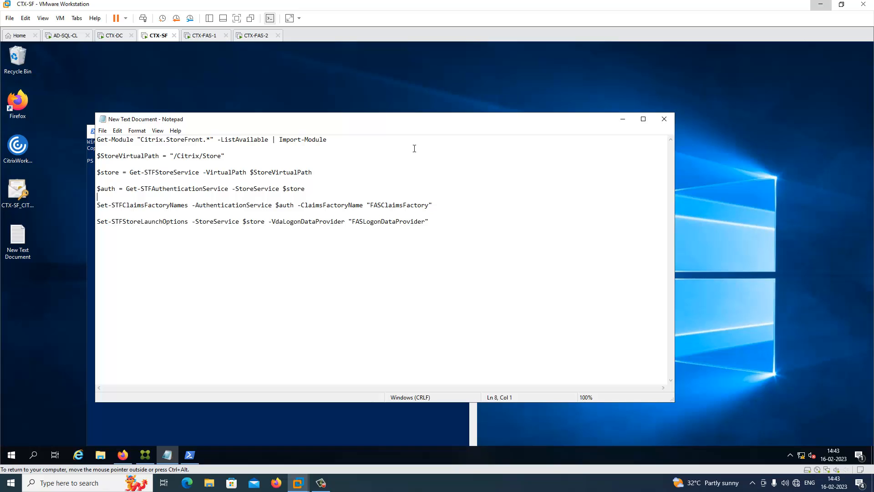
{"action": "left_click_drag", "start_coordinate": [326, 140], "coordinate": [103, 139]}
{"action": "key", "text": "ctrl+c"}
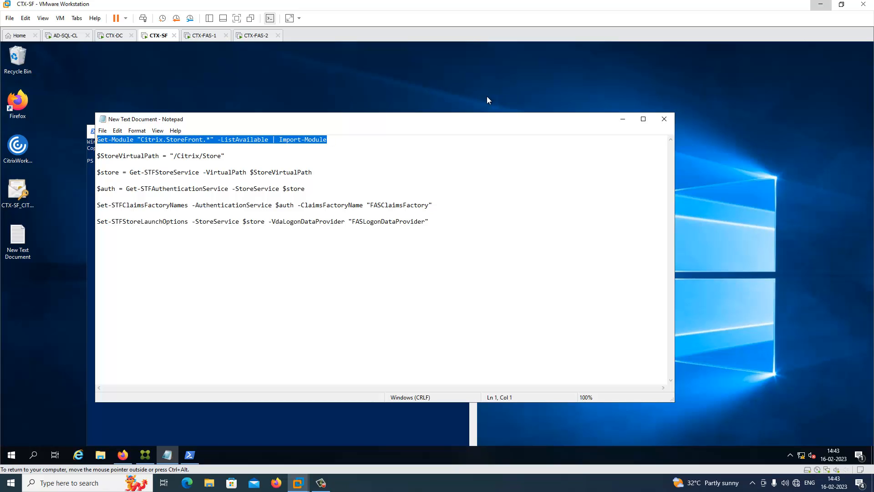
{"action": "left_click_drag", "start_coordinate": [552, 120], "coordinate": [634, 114]}
{"action": "left_click", "coordinate": [155, 158]}
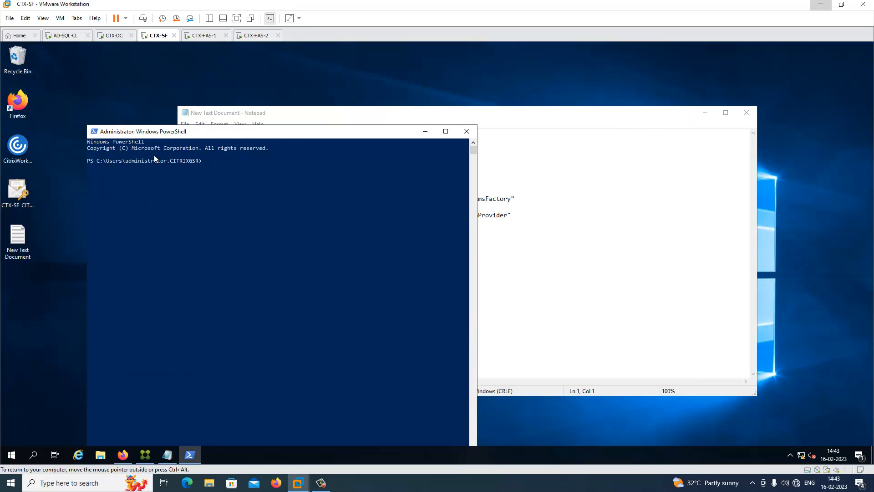
{"action": "left_click_drag", "start_coordinate": [166, 135], "coordinate": [143, 90]}
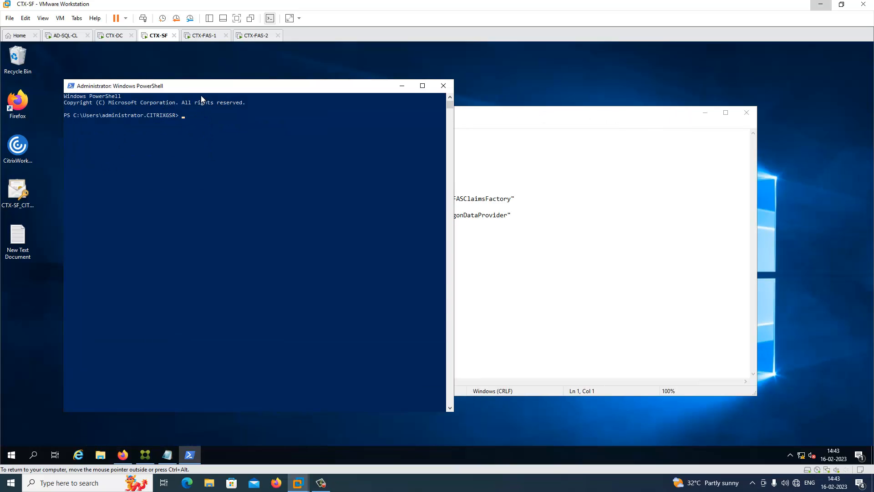
{"action": "left_click_drag", "start_coordinate": [198, 88], "coordinate": [166, 78]}
{"action": "right_click", "coordinate": [185, 118]}
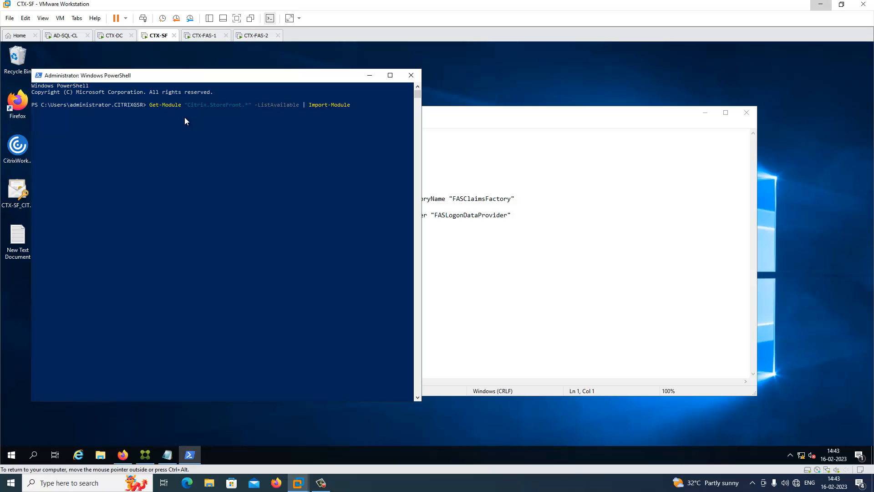
{"action": "key", "text": "Return"}
Copy the $StoreVirtualPath = "/Citrix/Store" line from the text document and run it in PowerShell.
{"action": "left_click", "coordinate": [568, 242]}
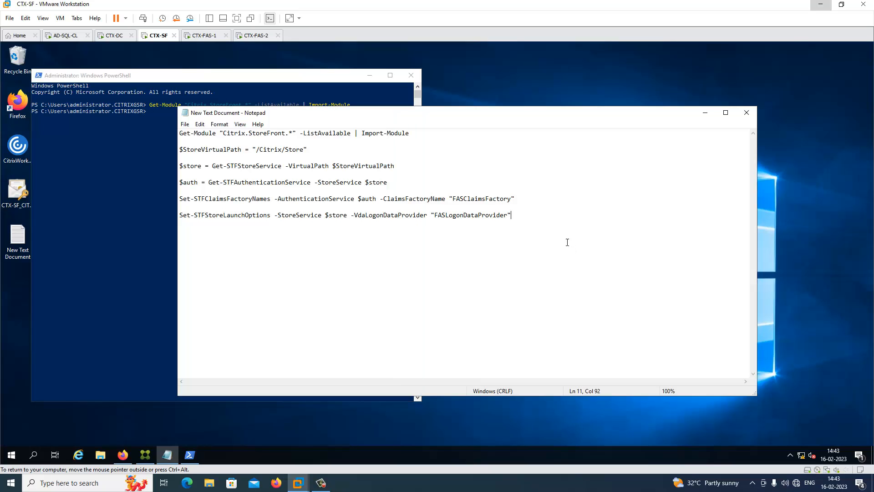
{"action": "left_click_drag", "start_coordinate": [319, 149], "coordinate": [176, 150]}
{"action": "key", "text": "ctrl+c"}
{"action": "left_click", "coordinate": [119, 119]}
{"action": "right_click", "coordinate": [152, 113]}
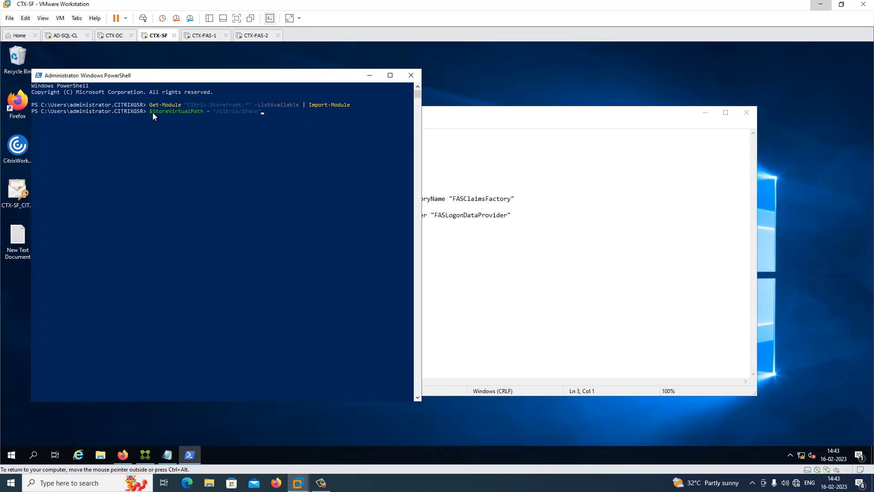
{"action": "key", "text": "Return"}
Run $store = Get-STFStoreService -VirtualPath $StoreVirtualPath in PowerShell, copied from the text document.
{"action": "left_click", "coordinate": [539, 228]}
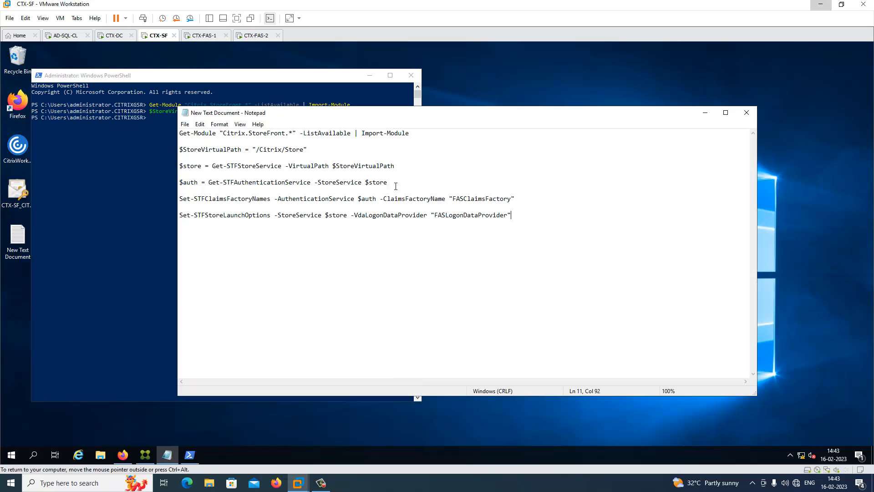
{"action": "left_click_drag", "start_coordinate": [404, 167], "coordinate": [184, 156]}
{"action": "left_click", "coordinate": [138, 155]}
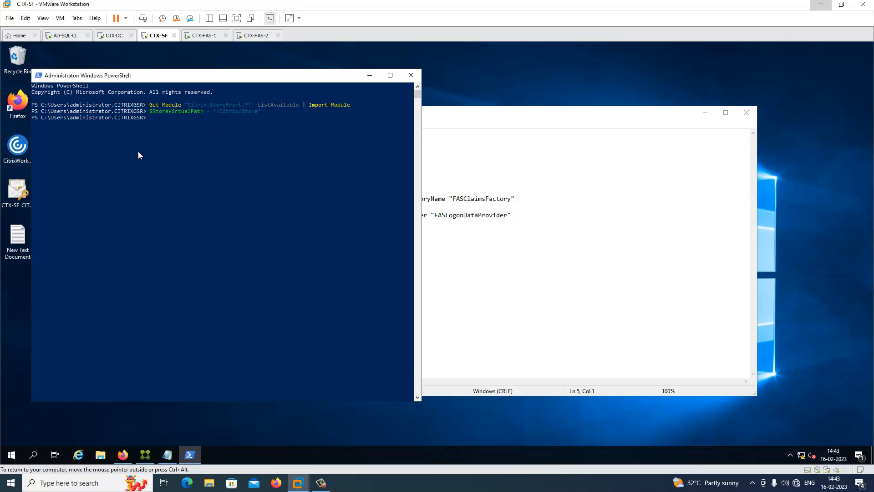
{"action": "right_click", "coordinate": [160, 119]}
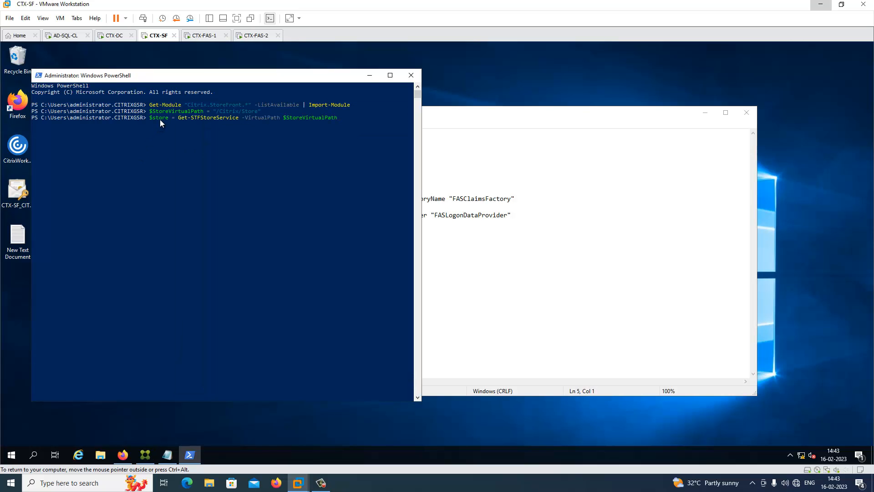
{"action": "key", "text": "Return"}
Try to run Set-STFClaimsFactoryNames -AuthenticationService $auth -ClaimsFactoryName "FASClaimsFactory" in PowerShell.
{"action": "left_click", "coordinate": [548, 289]}
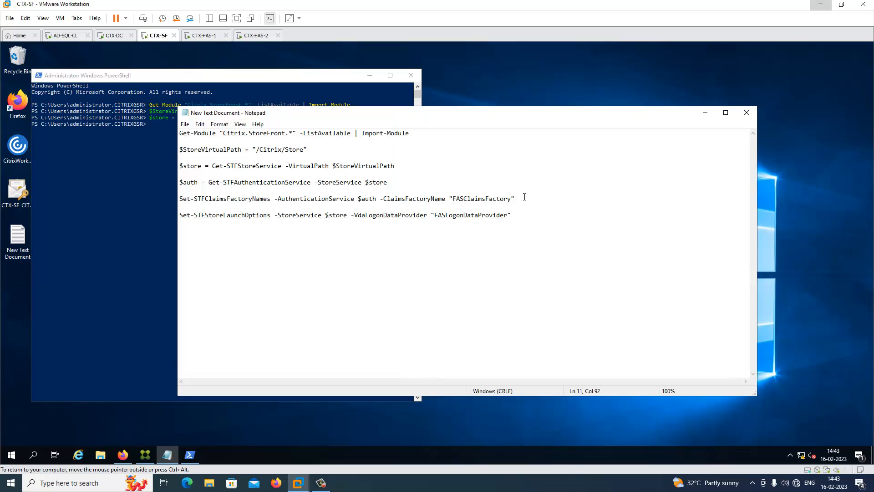
{"action": "left_click_drag", "start_coordinate": [524, 199], "coordinate": [162, 198]}
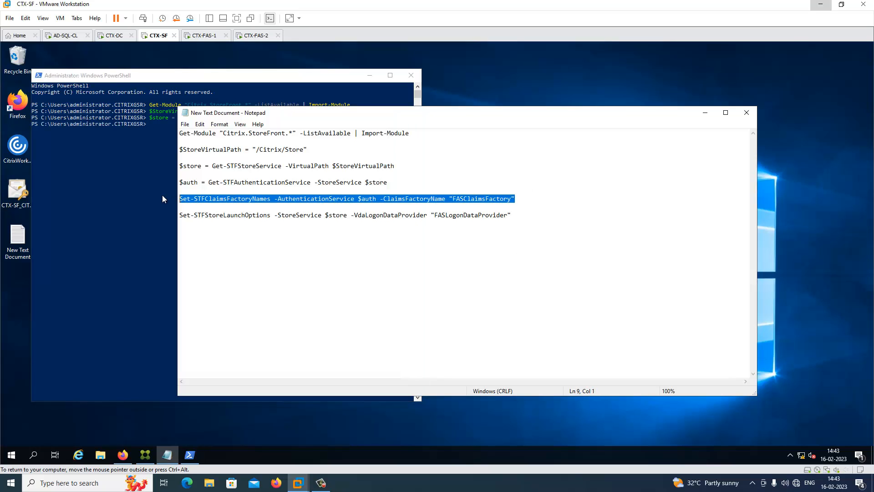
{"action": "left_click", "coordinate": [131, 172]}
{"action": "right_click", "coordinate": [157, 138]}
{"action": "key", "text": "Return"}
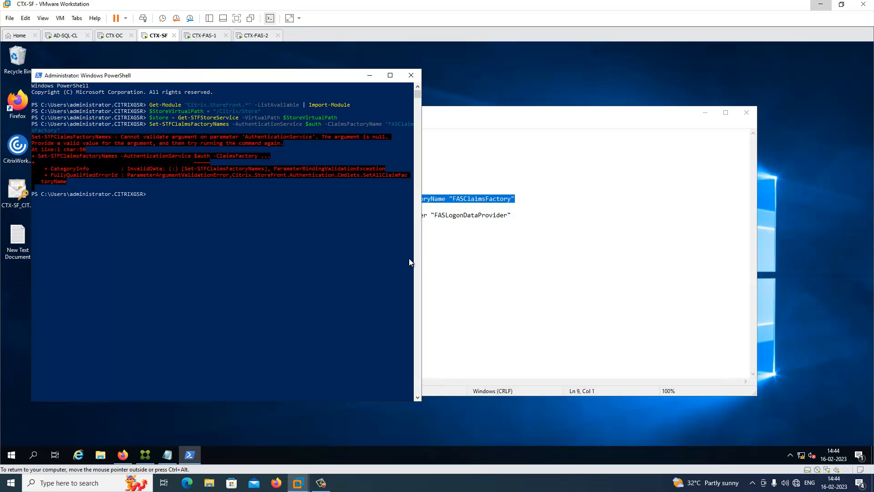
Copy $auth = Get-STFAuthenticationService -StoreService $store from the text document and run it in PowerShell.
{"action": "left_click", "coordinate": [482, 270]}
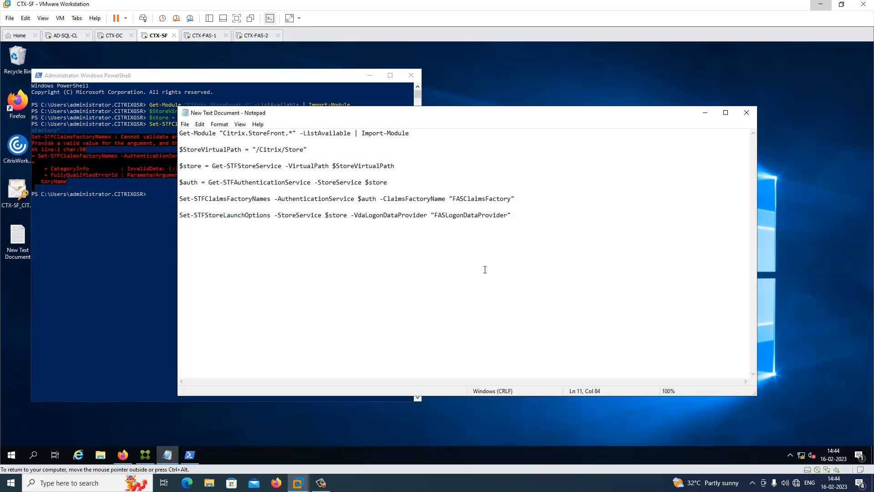
{"action": "left_click_drag", "start_coordinate": [377, 250], "coordinate": [170, 250]}
{"action": "key", "text": "ctrl+c"}
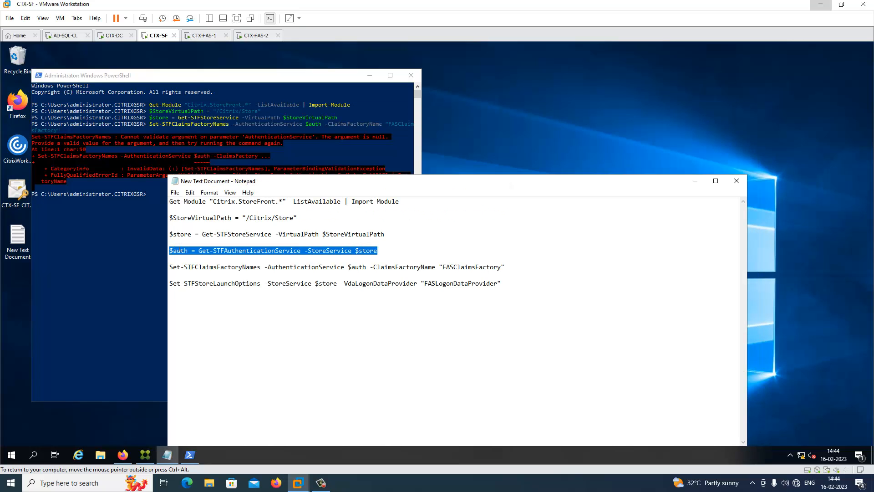
{"action": "left_click", "coordinate": [152, 181]}
{"action": "right_click", "coordinate": [164, 183]}
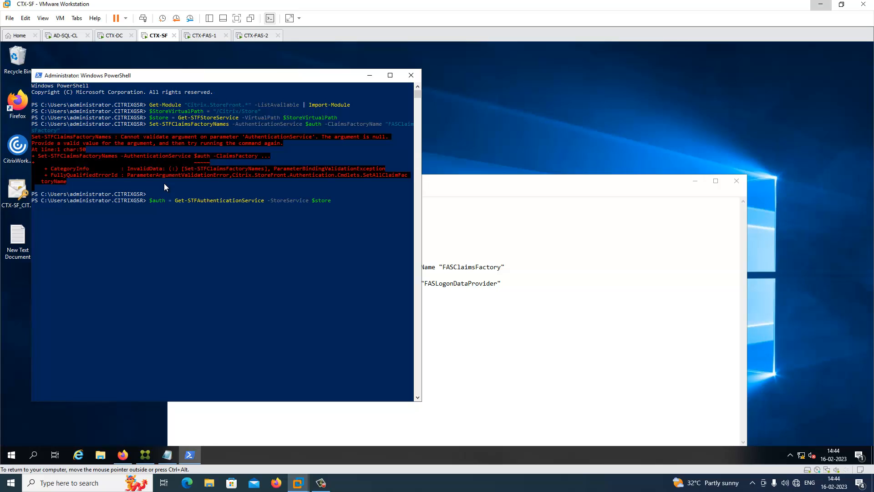
{"action": "key", "text": "Return"}
Copy Set-STFClaimsFactoryNames -AuthenticationService $auth -ClaimsFactoryName "FASClaimsFactory" from the text document and run it in PowerShell.
{"action": "left_click", "coordinate": [535, 337]}
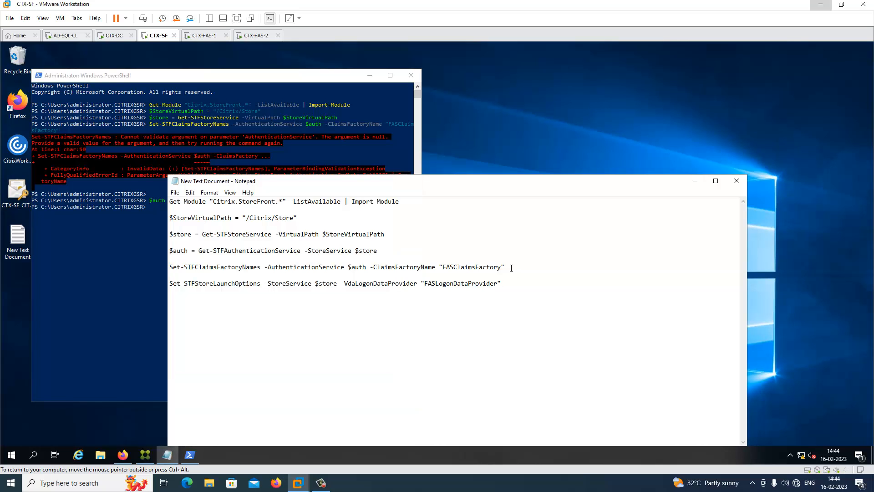
{"action": "left_click_drag", "start_coordinate": [511, 268], "coordinate": [169, 268]}
{"action": "left_click", "coordinate": [153, 217]}
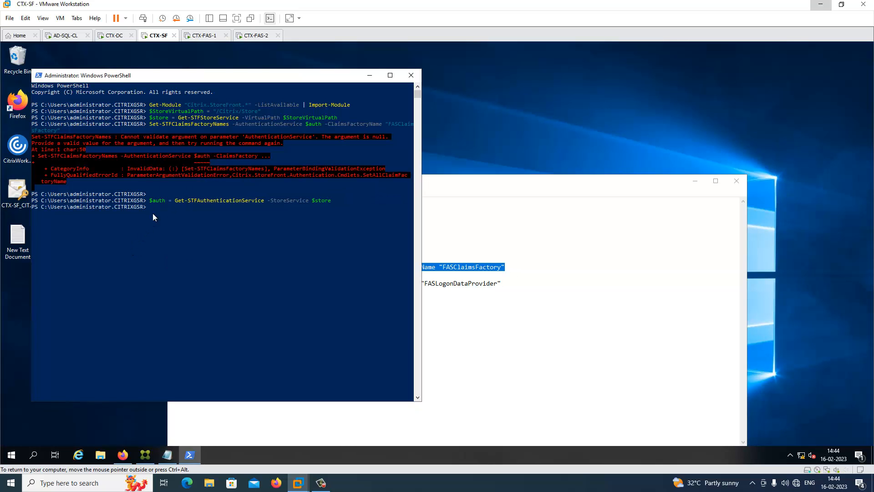
{"action": "right_click", "coordinate": [155, 208]}
{"action": "key", "text": "Return"}
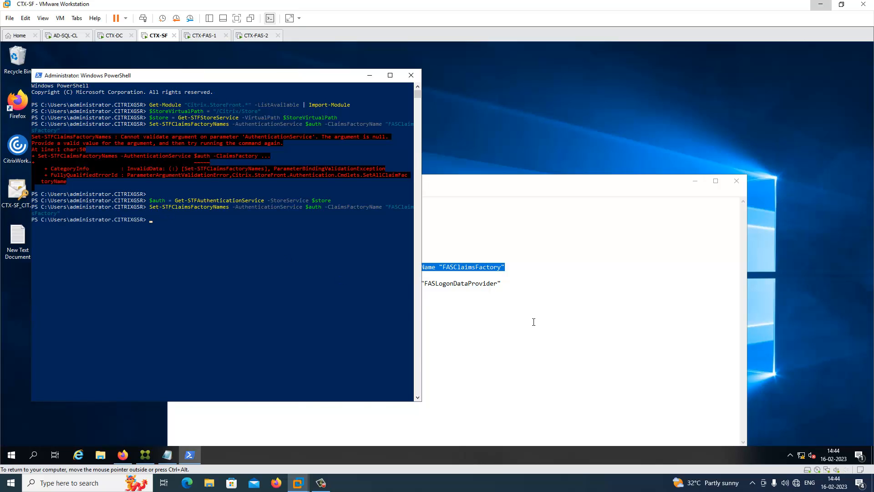
Copy Set-STFStoreLaunchOptions -StoreService $store -VdaLogonDataProvider "FASLogonDataProvider" from the text document and run it in PowerShell.
{"action": "left_click", "coordinate": [507, 282]}
{"action": "left_click_drag", "start_coordinate": [501, 280], "coordinate": [152, 274]}
{"action": "left_click", "coordinate": [127, 258]}
{"action": "right_click", "coordinate": [170, 225]}
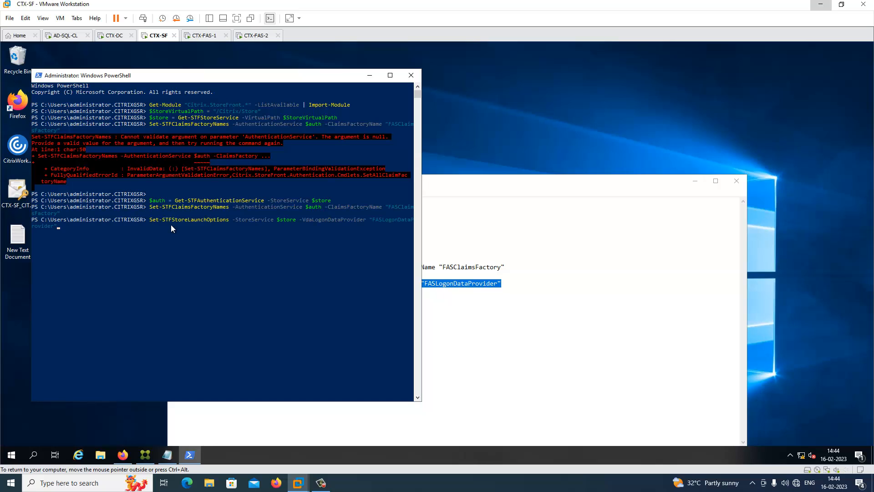
{"action": "key", "text": "Return"}
Switch to the CTX-DC virtual machine, unlock it and sign in with the administrator password.
{"action": "left_click", "coordinate": [113, 35]}
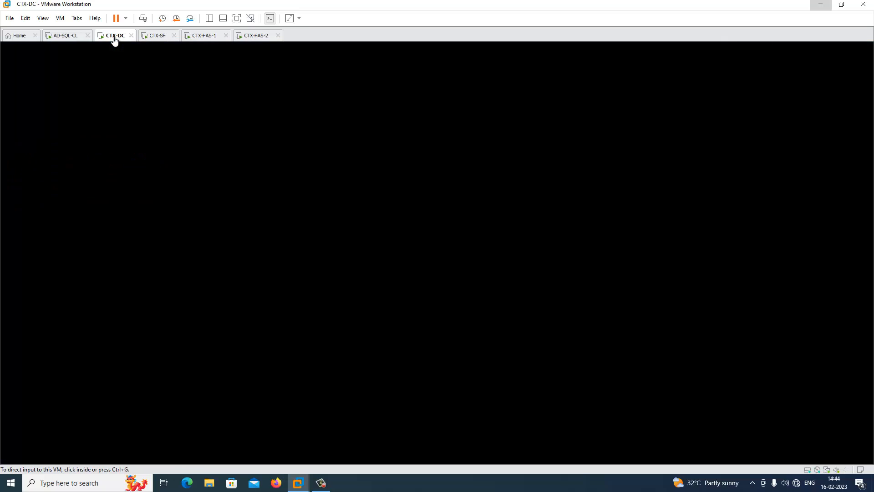
{"action": "left_click", "coordinate": [143, 18]}
{"action": "left_click", "coordinate": [410, 290]}
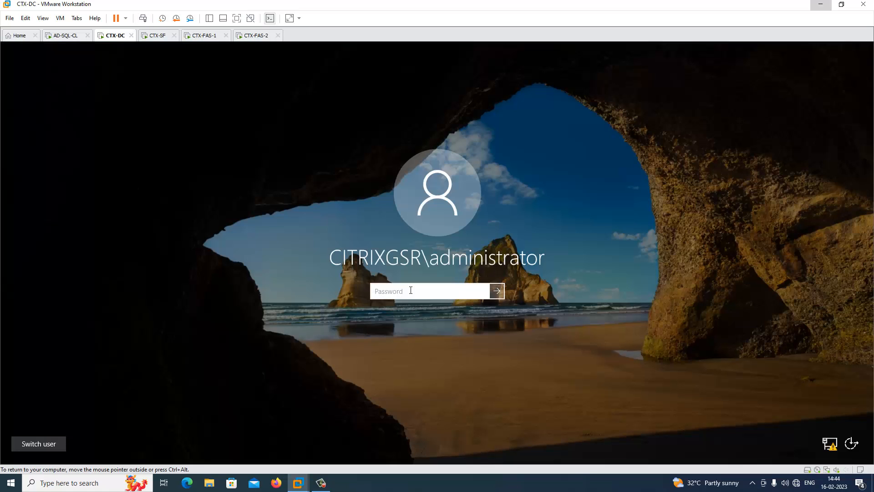
{"action": "type", "text": "P••••"}
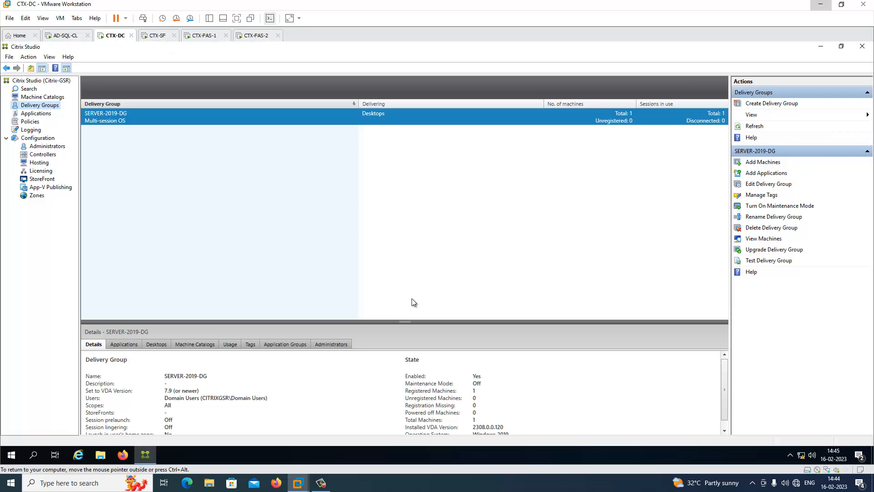
Minimize Citrix Studio and copy Set-BrokerSite -TrustRequestsSentToTheXmlServicePort $true from the New Text Document on the desktop.
{"action": "left_click", "coordinate": [821, 46]}
{"action": "left_click", "coordinate": [28, 275]}
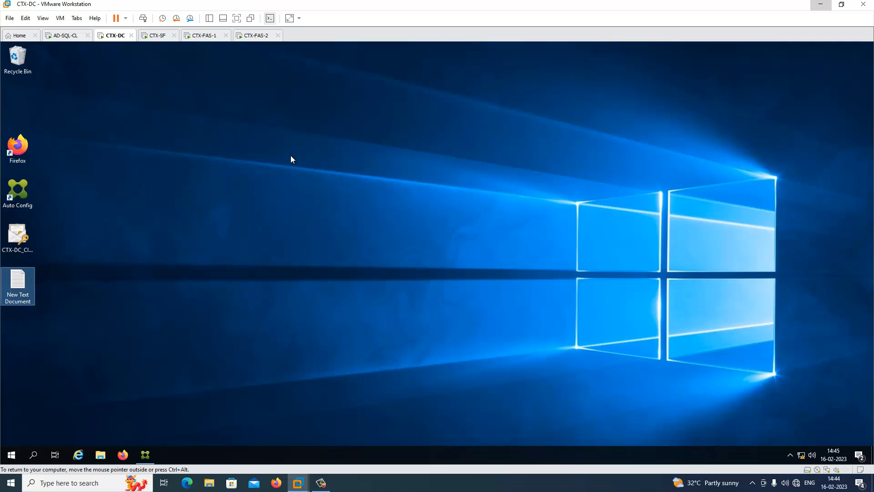
{"action": "double_click", "coordinate": [15, 283]}
{"action": "key", "text": "ctrl+v"}
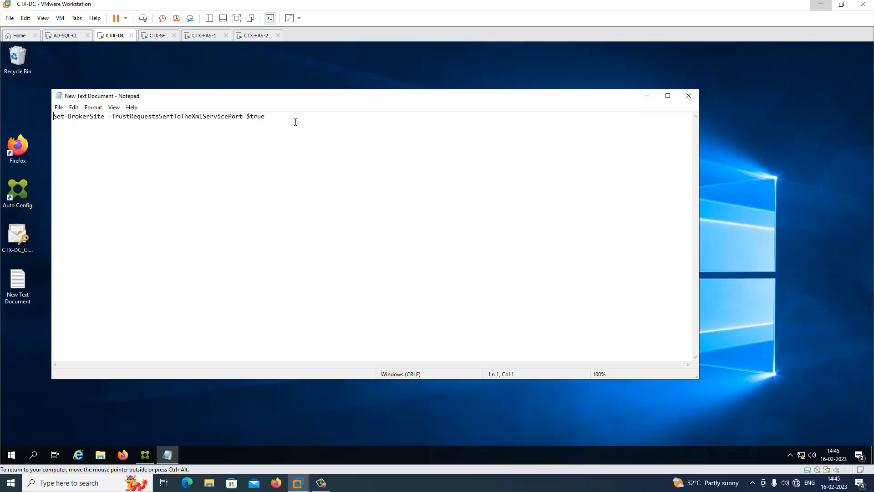
{"action": "left_click_drag", "start_coordinate": [264, 117], "coordinate": [53, 123]}
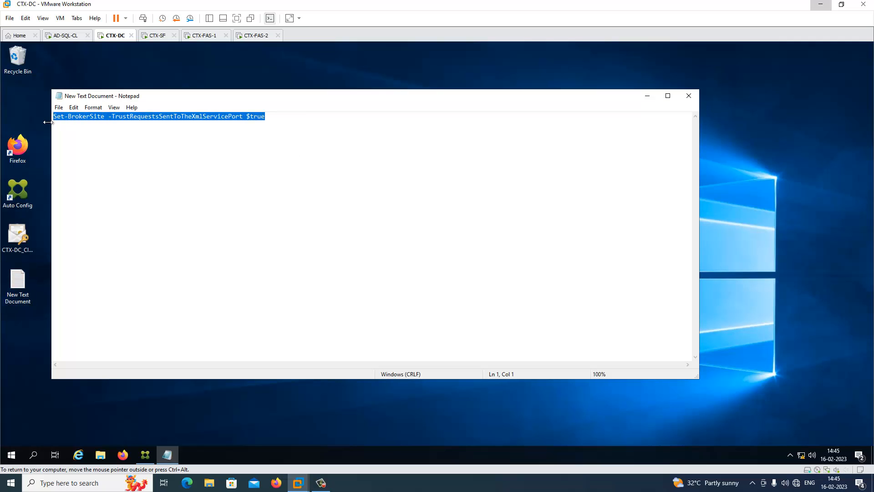
{"action": "left_click", "coordinate": [269, 117]}
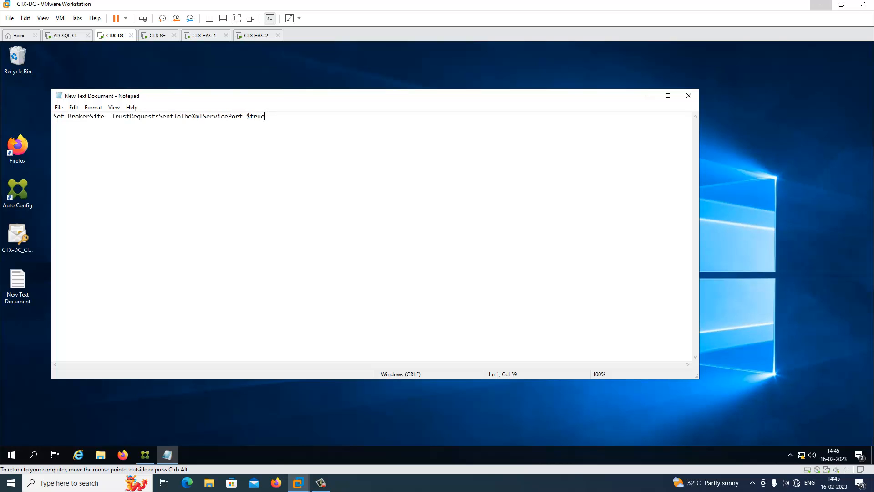
{"action": "key", "text": "shift+Home"}
{"action": "key", "text": "ctrl+c"}
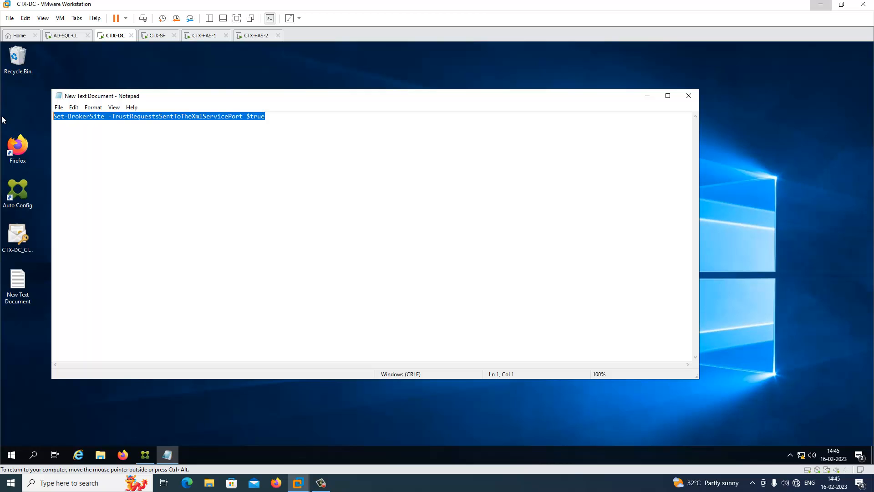
Run the copied Set-BrokerSite -TrustRequestsSentToTheXmlServicePort $true command in a new PowerShell window and minimize both open windows.
{"action": "left_click", "coordinate": [12, 455]}
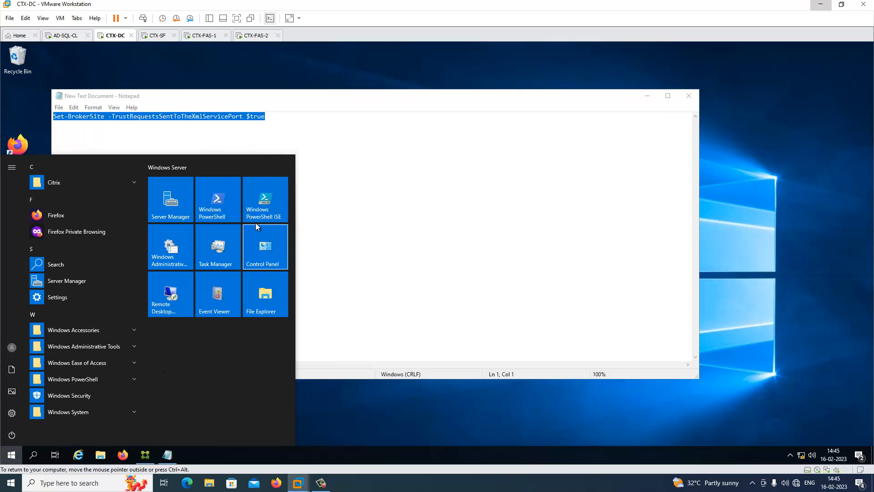
{"action": "left_click", "coordinate": [234, 203]}
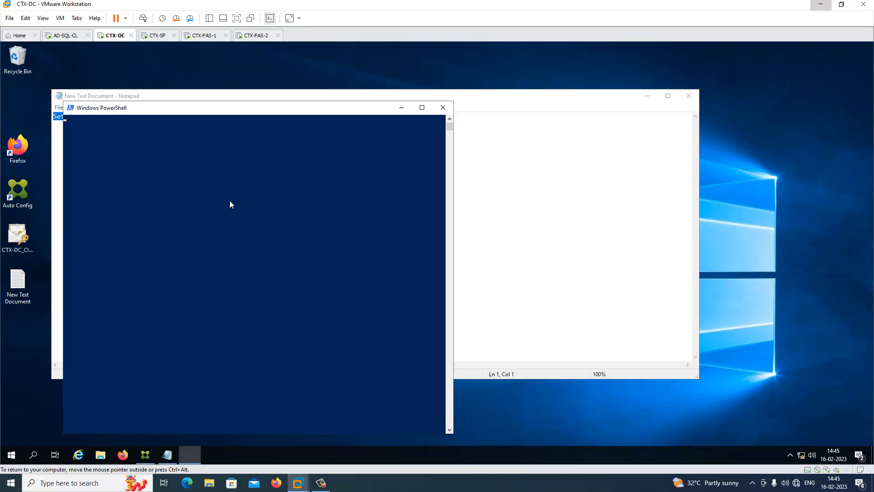
{"action": "right_click", "coordinate": [258, 137]}
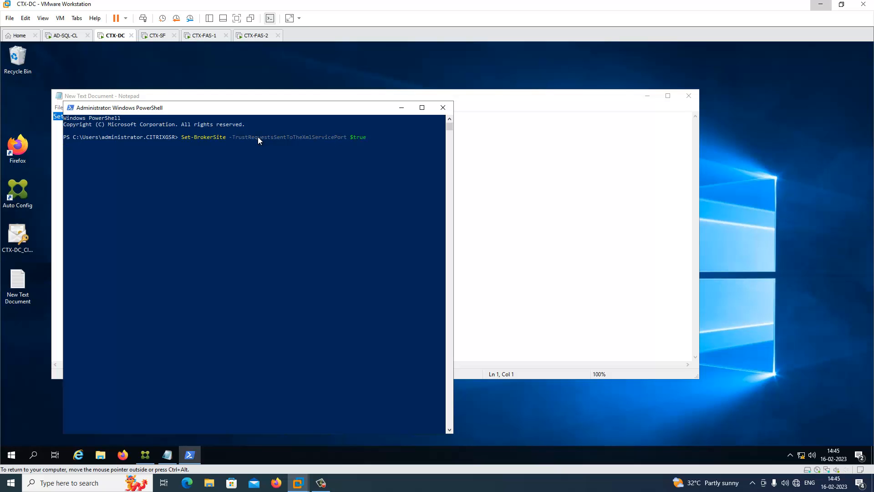
{"action": "key", "text": "Return"}
{"action": "left_click", "coordinate": [402, 108]}
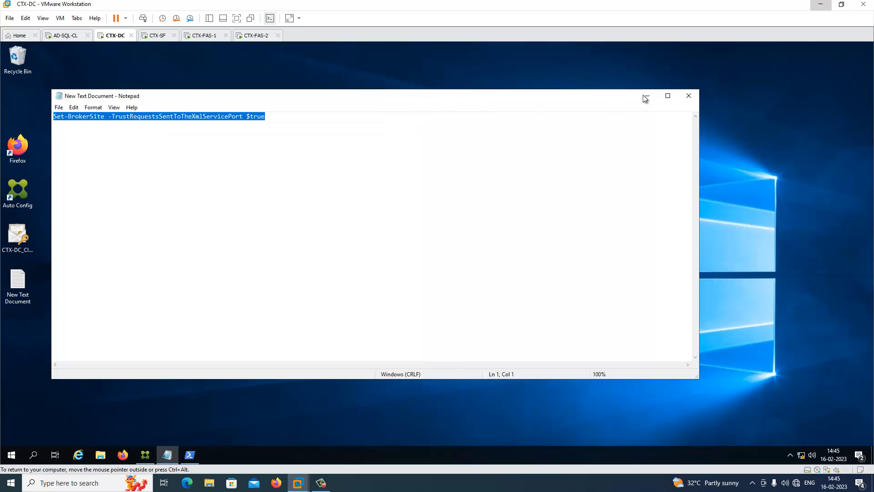
{"action": "left_click", "coordinate": [647, 96]}
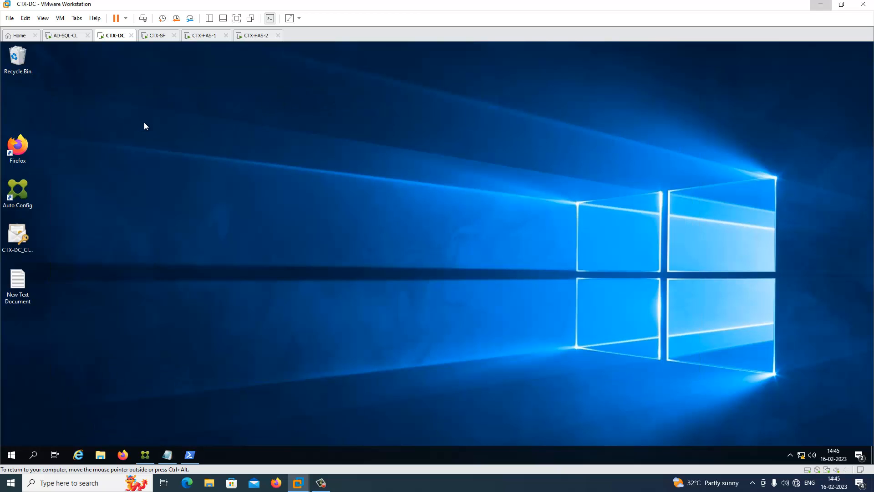
Switch to the AD-SQL-CL virtual machine and open Active Directory Users and Computers.
{"action": "left_click", "coordinate": [69, 35]}
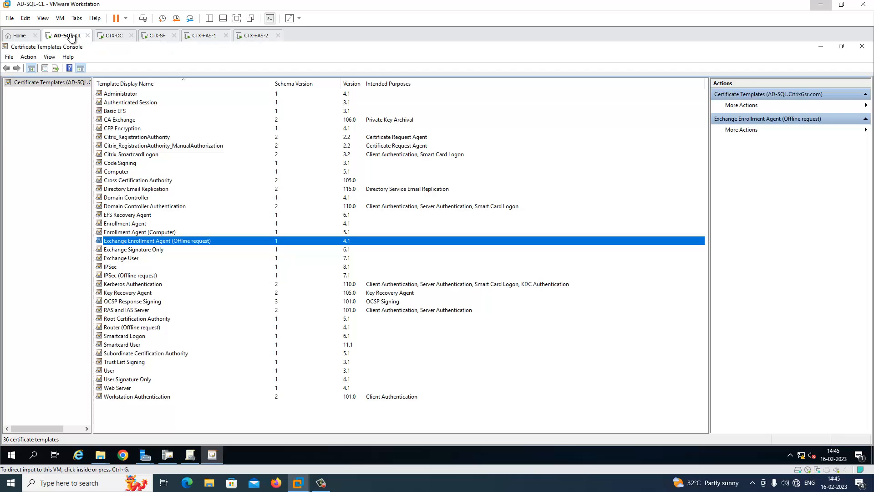
{"action": "left_click", "coordinate": [11, 455]}
{"action": "left_click", "coordinate": [126, 381]}
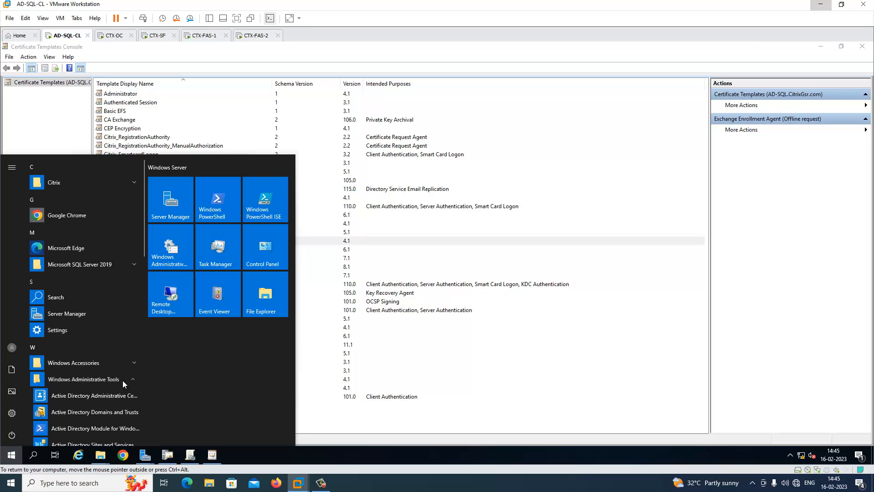
{"action": "scroll", "coordinate": [121, 360], "scroll_direction": "down", "scroll_amount": 3}
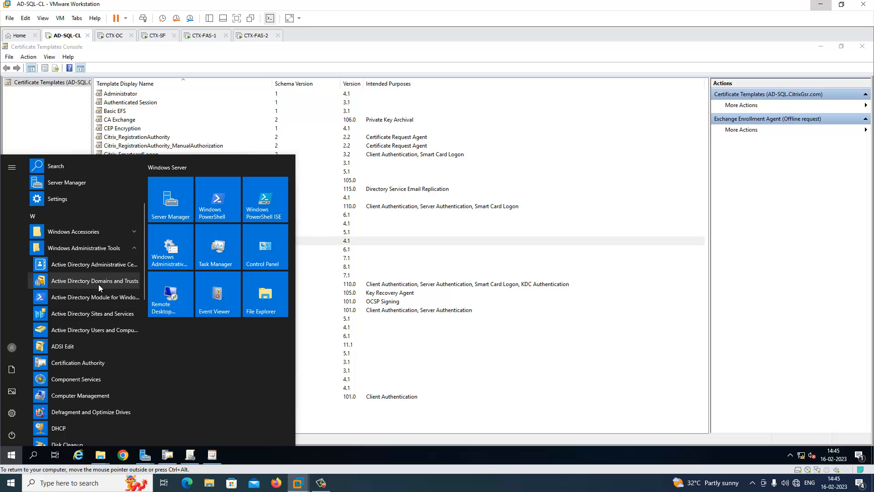
{"action": "left_click", "coordinate": [98, 283]}
{"action": "left_click", "coordinate": [11, 455]}
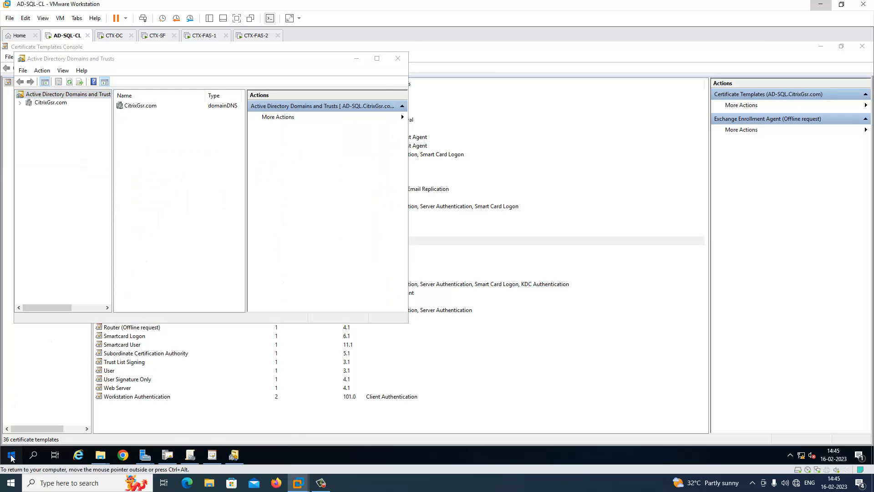
{"action": "left_click", "coordinate": [123, 380]}
{"action": "scroll", "coordinate": [123, 380], "scroll_direction": "down", "scroll_amount": 3}
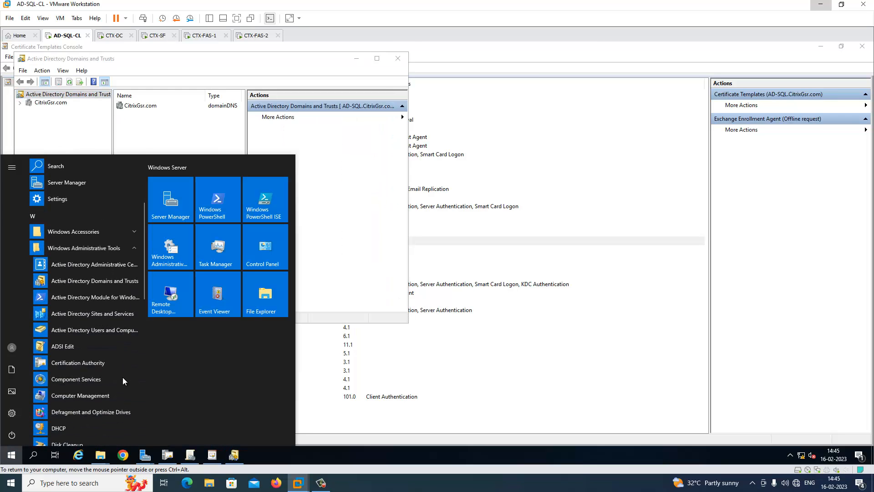
{"action": "left_click", "coordinate": [94, 332]}
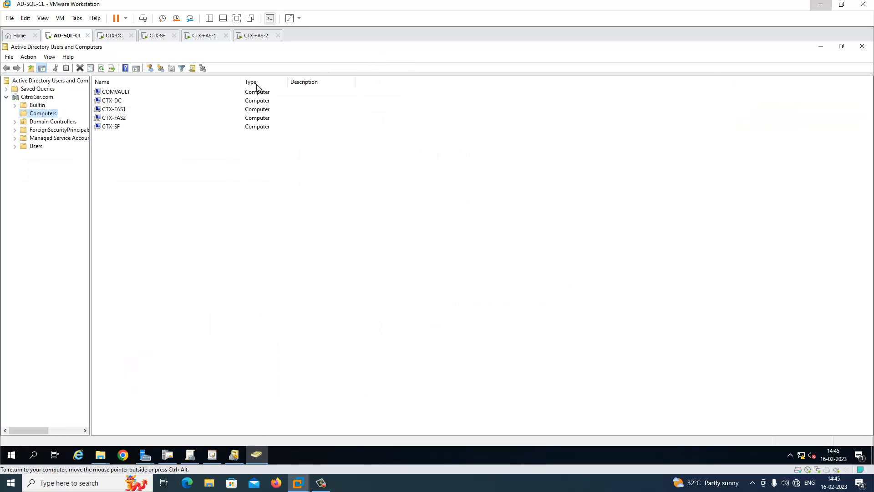
Start a new user in the CitrixGsr.com domain and enter the user's first name and logon name.
{"action": "left_click", "coordinate": [41, 97]}
{"action": "right_click", "coordinate": [42, 97]}
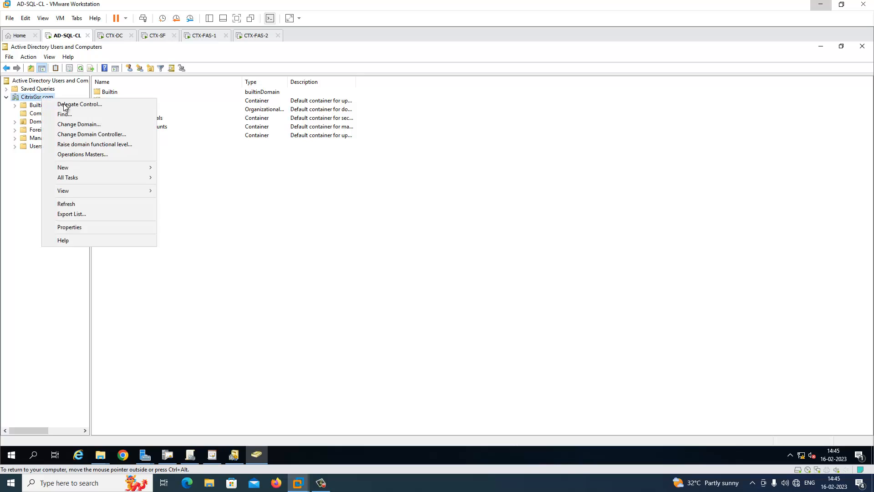
{"action": "mouse_move", "coordinate": [138, 168]}
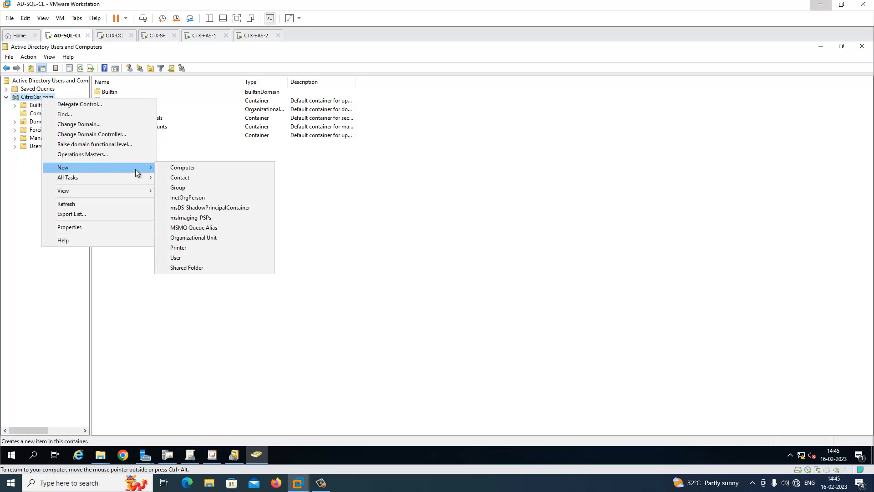
{"action": "left_click", "coordinate": [185, 258]}
{"action": "type", "text": "KUMAR"}
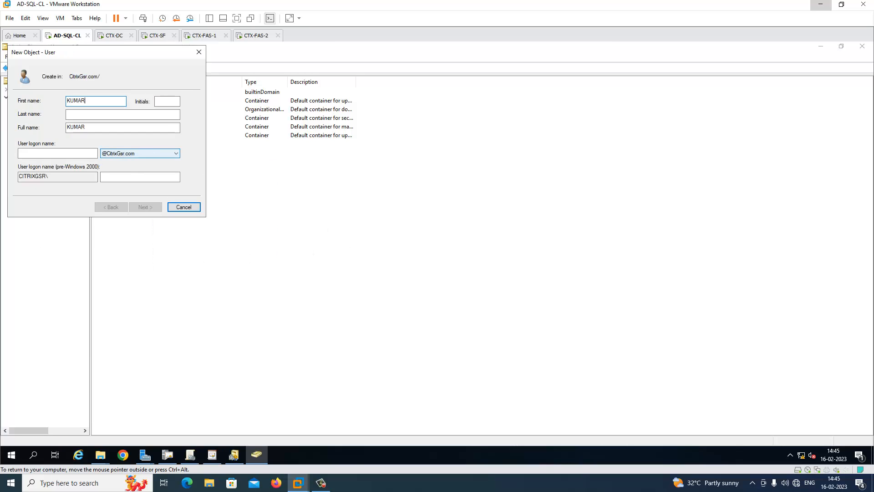
{"action": "left_click", "coordinate": [57, 153]}
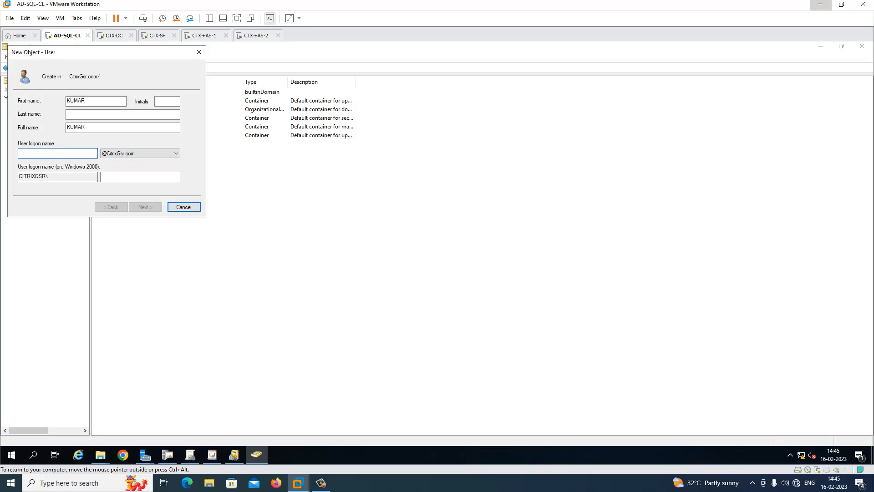
{"action": "type", "text": "kumar"}
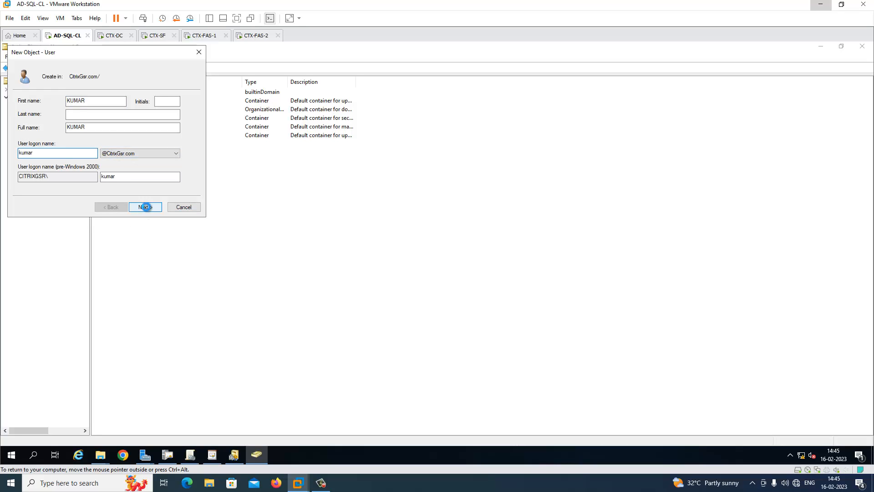
{"action": "left_click", "coordinate": [145, 207]}
Enter and confirm the new user's account password and finish creating the user.
{"action": "left_click", "coordinate": [96, 98]}
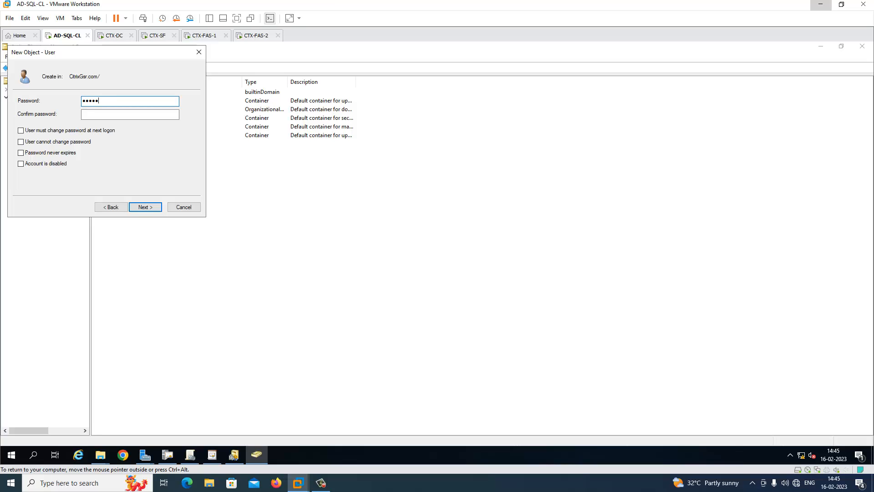
{"action": "type", "text": "1"}
{"action": "key", "text": "Tab"}
{"action": "type", "text": "•"}
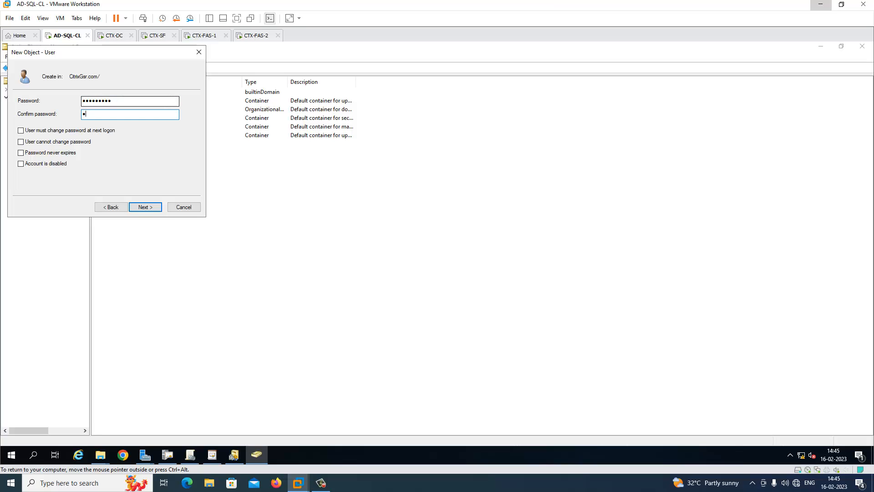
{"action": "type", "text": "••••"}
{"action": "left_click", "coordinate": [145, 206]}
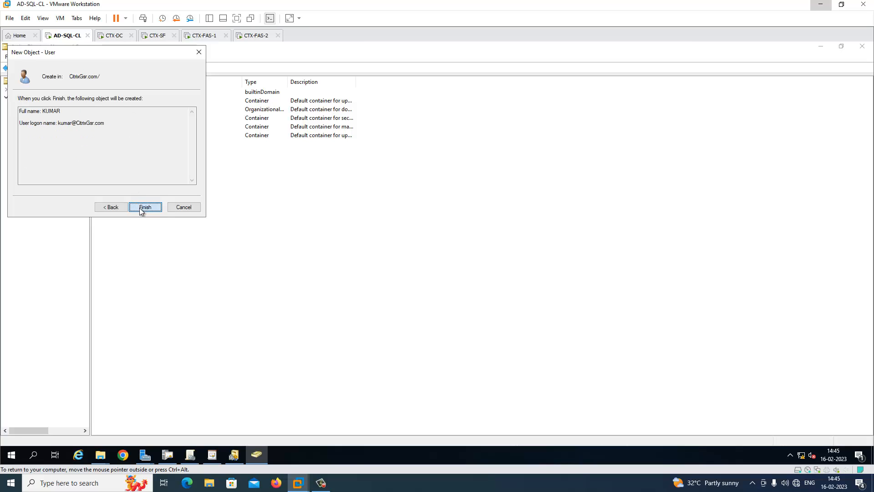
{"action": "left_click", "coordinate": [144, 208]}
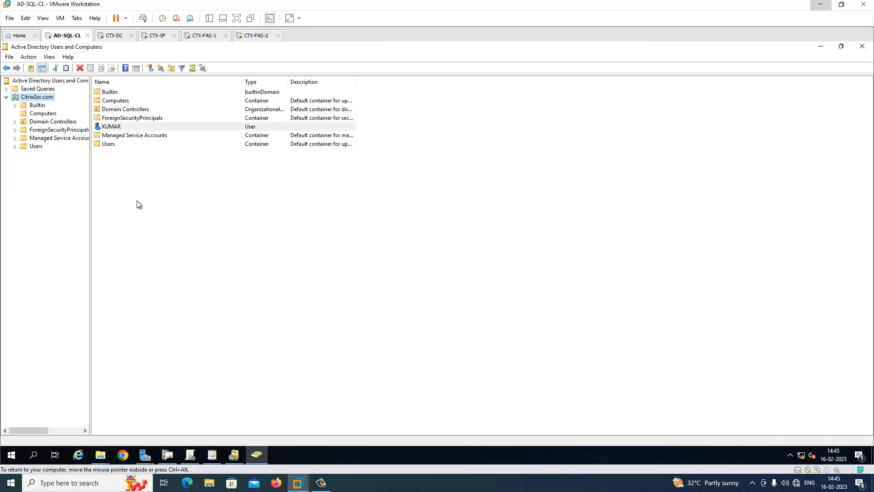
Open the Citrix Workspace store page in Firefox on the CTX-SF virtual machine and return to CTX-DC.
{"action": "left_click", "coordinate": [160, 36]}
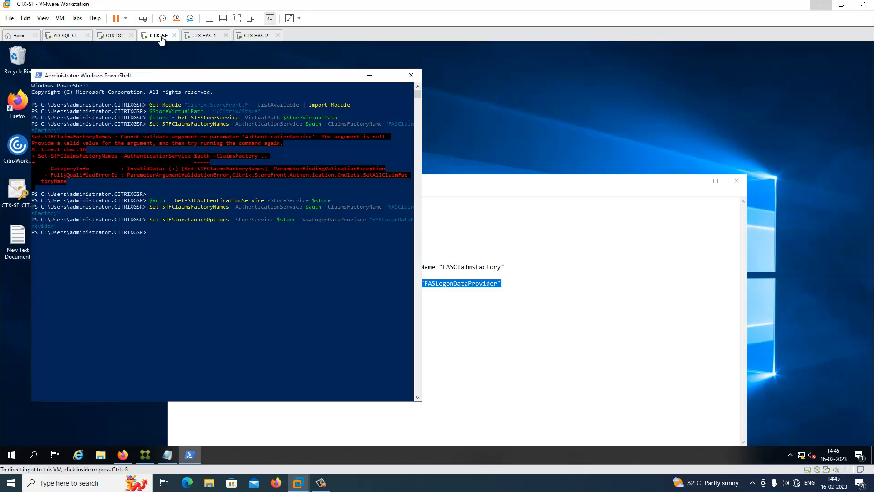
{"action": "left_click", "coordinate": [123, 455]}
{"action": "left_click", "coordinate": [439, 281]}
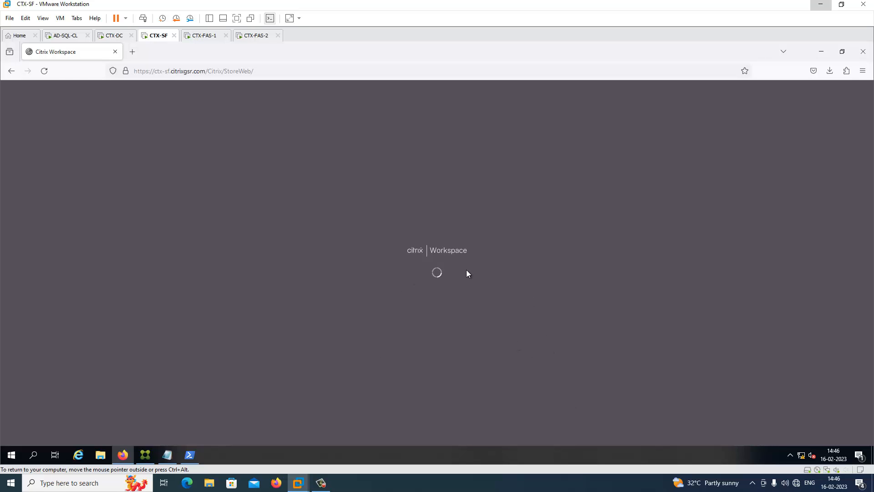
{"action": "left_click", "coordinate": [115, 36]}
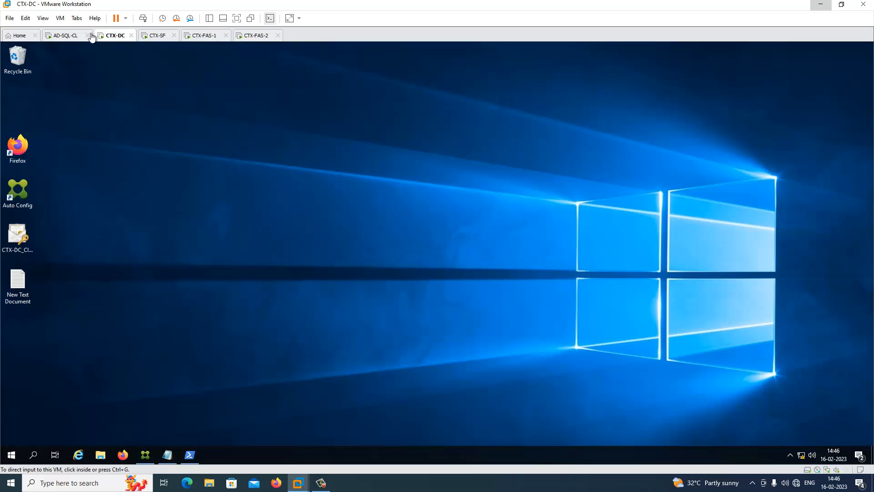
Review the users allowed to use the SERVER-2019-DG delivery group in Citrix Studio and close its settings without changes.
{"action": "left_click", "coordinate": [144, 459]}
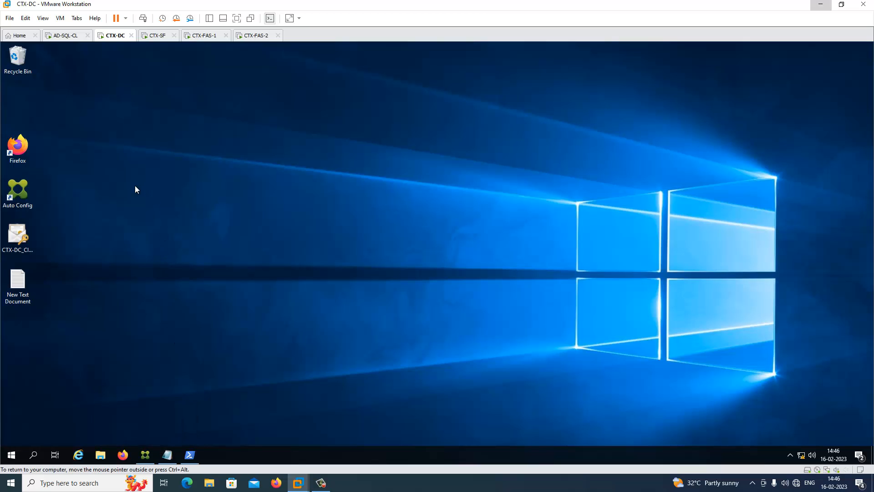
{"action": "left_click", "coordinate": [145, 455]}
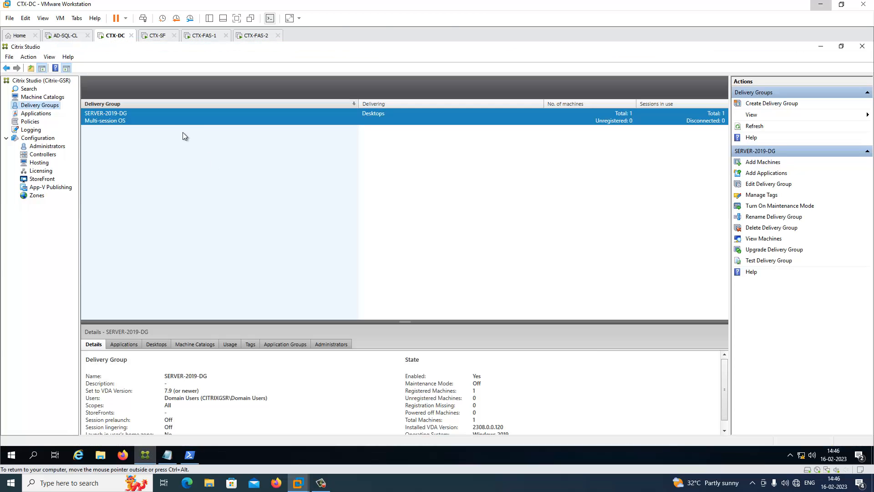
{"action": "right_click", "coordinate": [184, 120]}
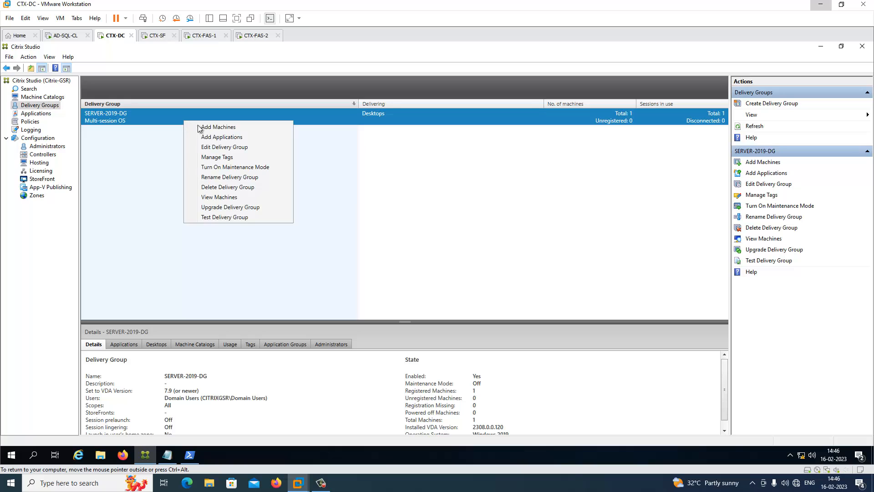
{"action": "left_click", "coordinate": [218, 138]}
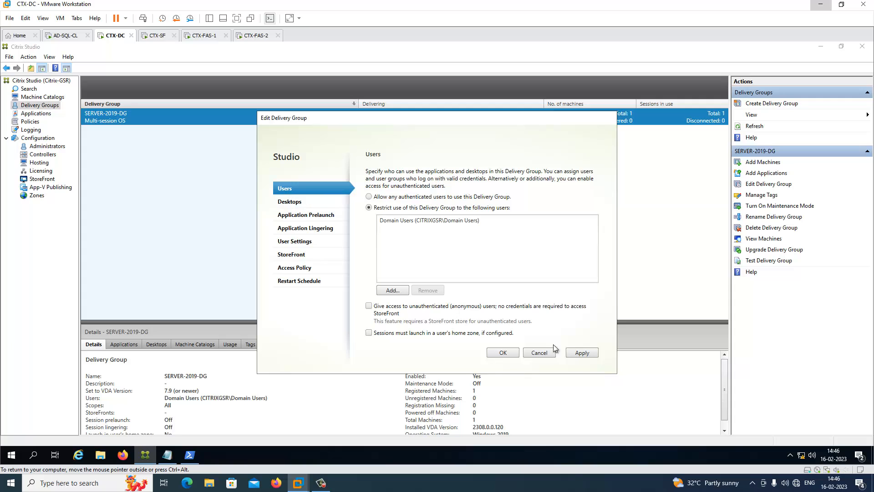
{"action": "left_click", "coordinate": [547, 355]}
Switch to the CTX-SF virtual machine and log on to StoreFront with the test user's domain user name and password.
{"action": "left_click", "coordinate": [158, 35]}
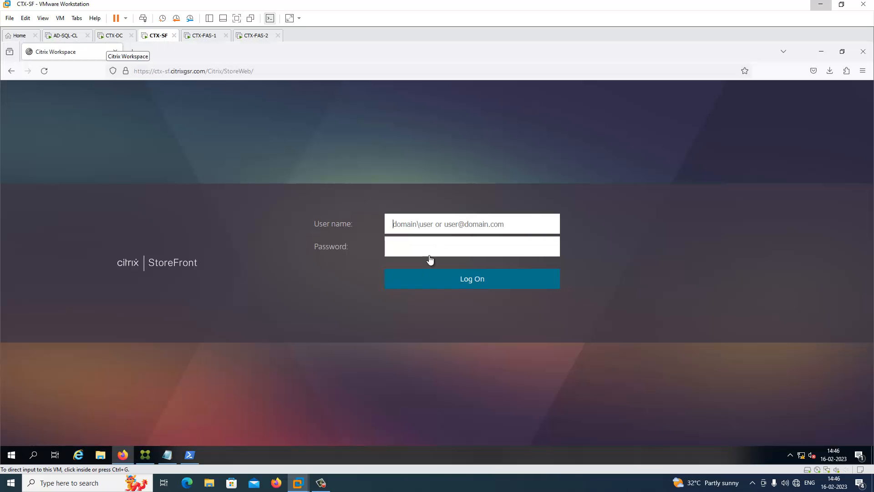
{"action": "type", "text": "citrixg"}
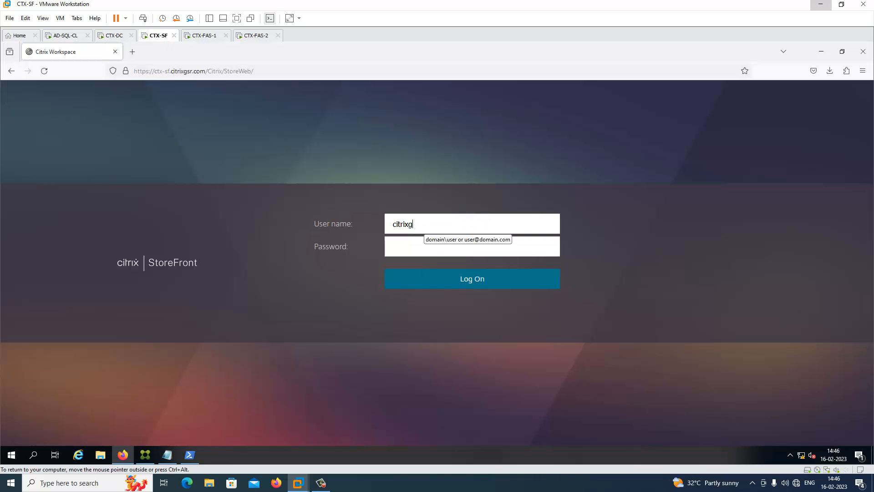
{"action": "type", "text": "sr\\kumar"}
{"action": "key", "text": "Tab"}
{"action": "type", "text": "P"}
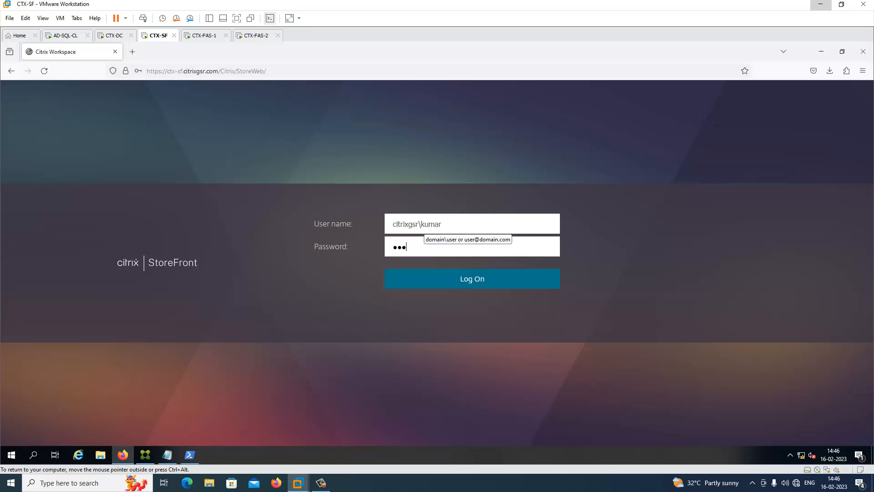
{"action": "type", "text": "••••••••"}
{"action": "key", "text": "Return"}
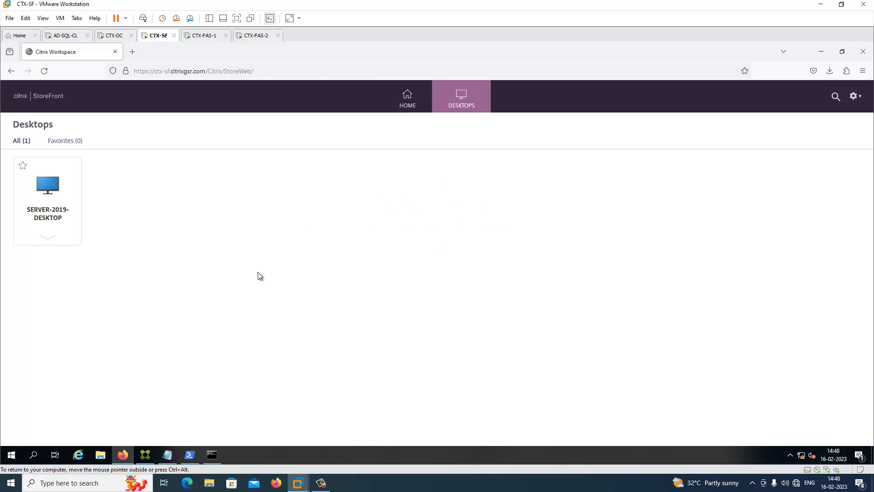
Launch SERVER-2019-DESKTOP from its downloaded ICA file and bring the desktop session's window into view.
{"action": "left_click", "coordinate": [53, 187]}
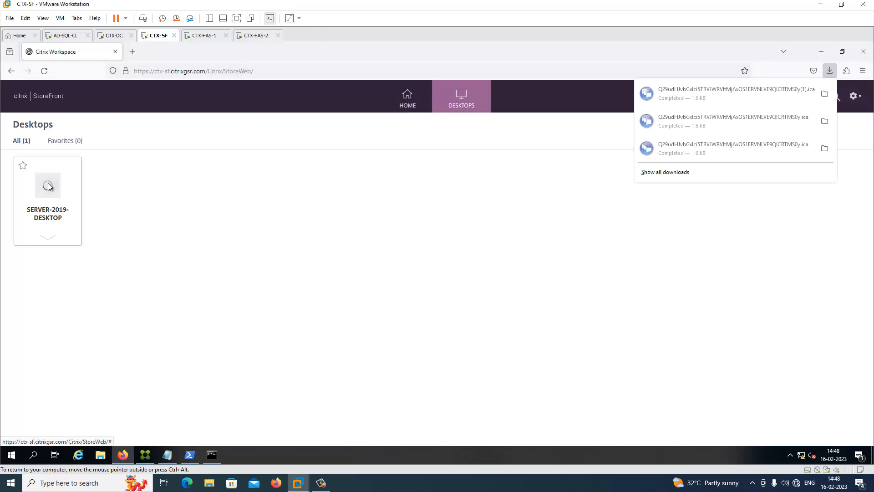
{"action": "left_click", "coordinate": [695, 91]}
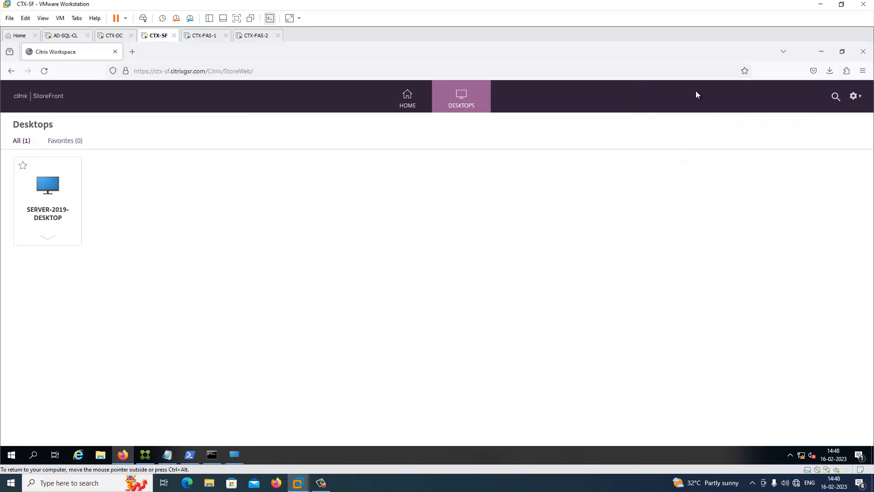
{"action": "left_click", "coordinate": [234, 460]}
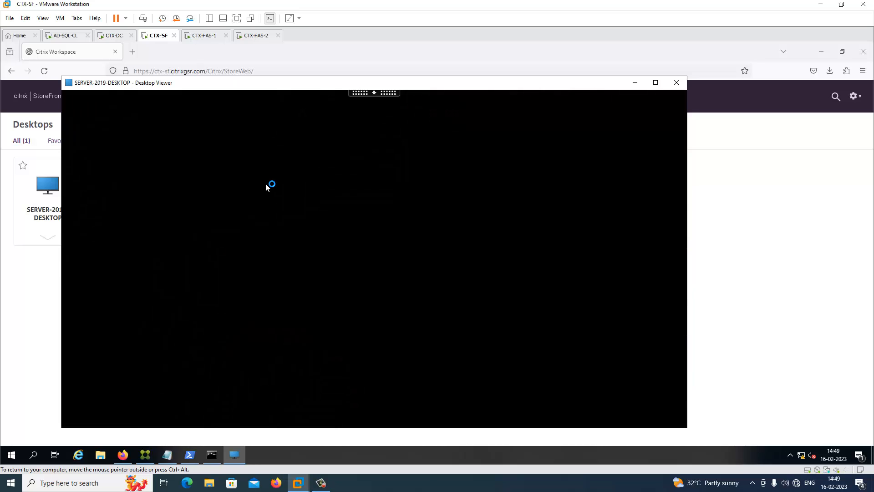
Open Event Viewer full-size on the CTX-FAS-1 virtual machine and refresh the Windows Application log.
{"action": "left_click", "coordinate": [205, 35]}
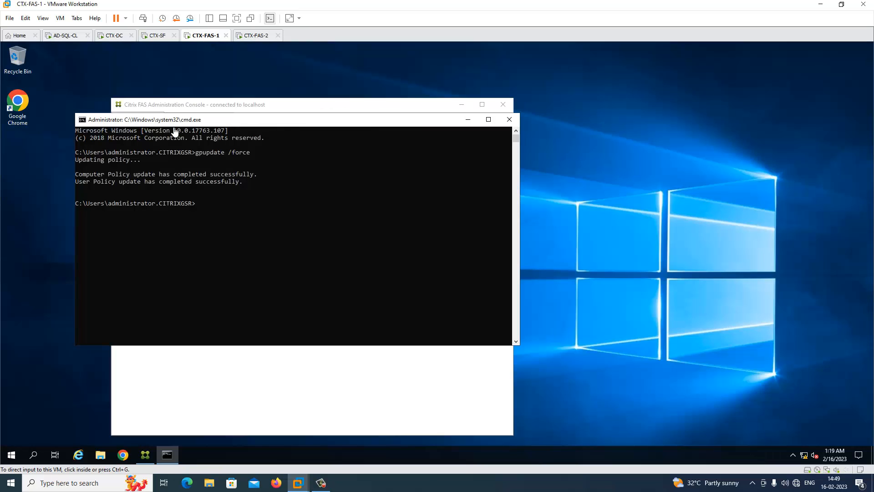
{"action": "left_click", "coordinate": [11, 454]}
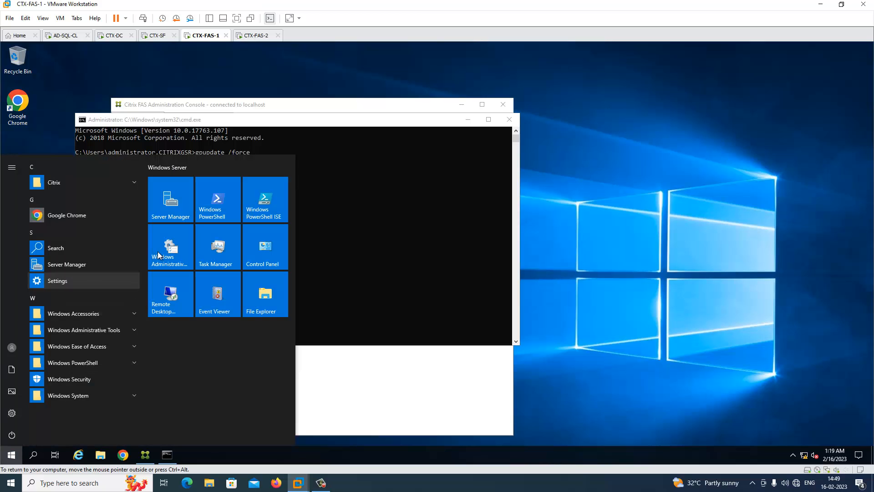
{"action": "left_click", "coordinate": [225, 301]}
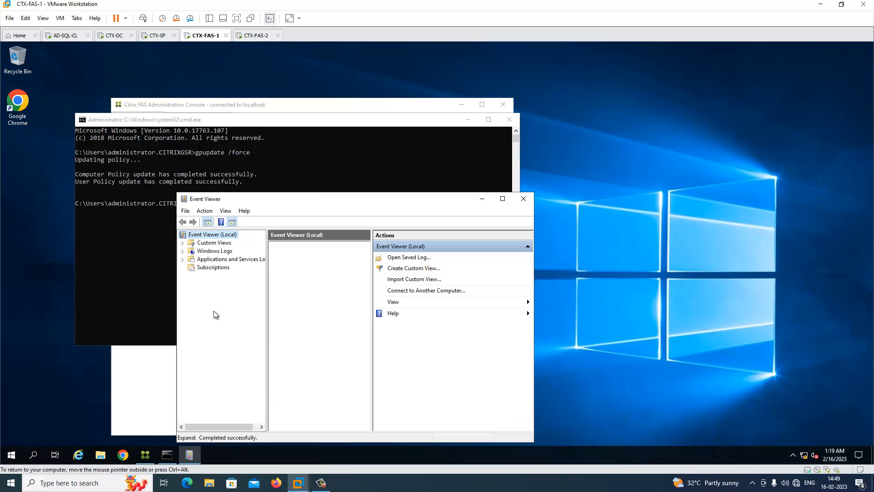
{"action": "left_click", "coordinate": [502, 200]}
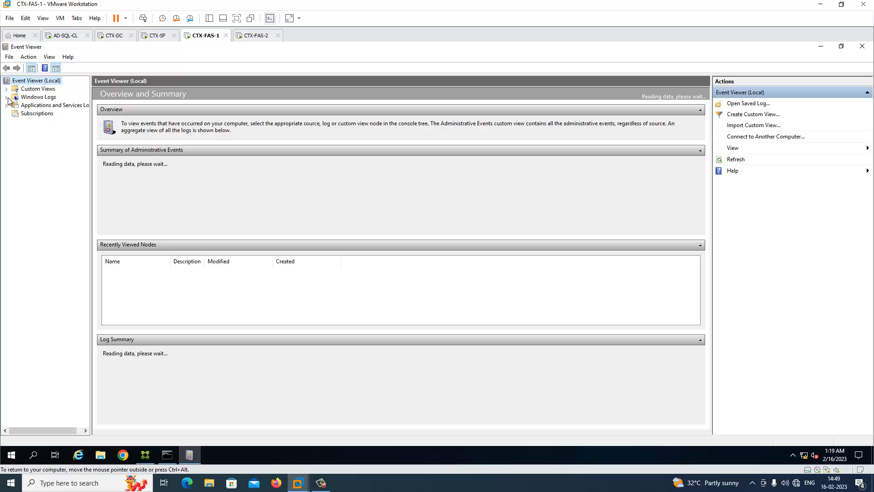
{"action": "left_click", "coordinate": [6, 97]}
{"action": "left_click", "coordinate": [39, 107]}
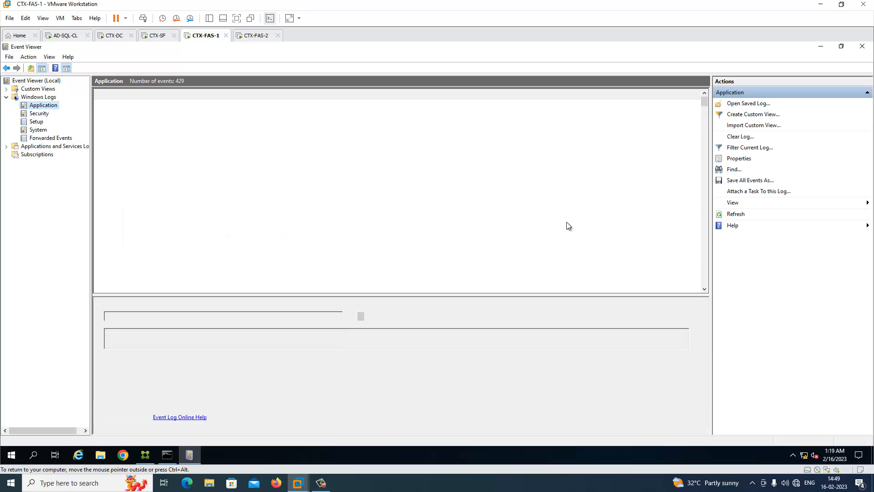
{"action": "left_click", "coordinate": [739, 215]}
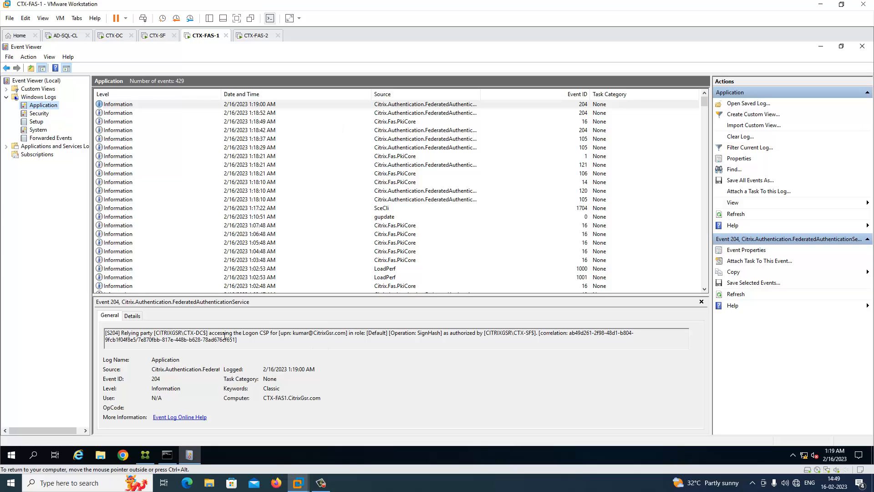
Examine the latest Citrix Federated Authentication Service events for the test user's identity, the relying party and the authorizing StoreFront server.
{"action": "left_click_drag", "start_coordinate": [210, 334], "coordinate": [291, 334]}
{"action": "left_click", "coordinate": [321, 331]}
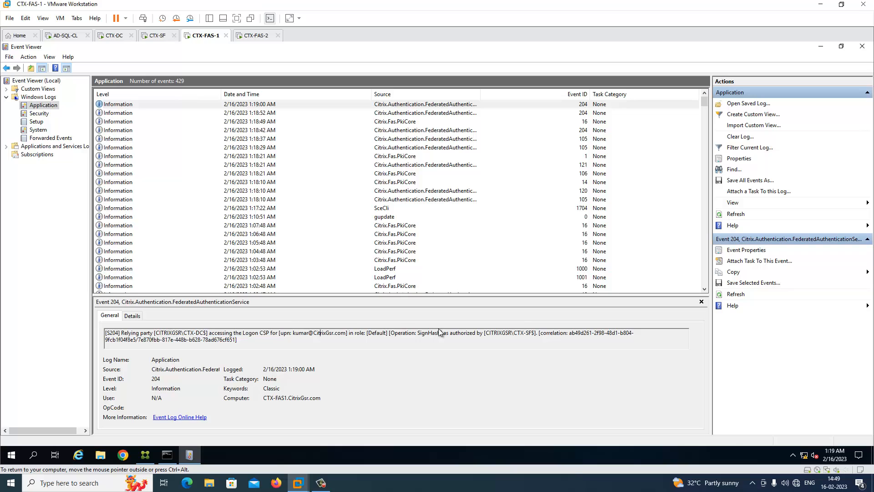
{"action": "left_click", "coordinate": [419, 113]}
{"action": "left_click_drag", "start_coordinate": [583, 333], "coordinate": [456, 332]}
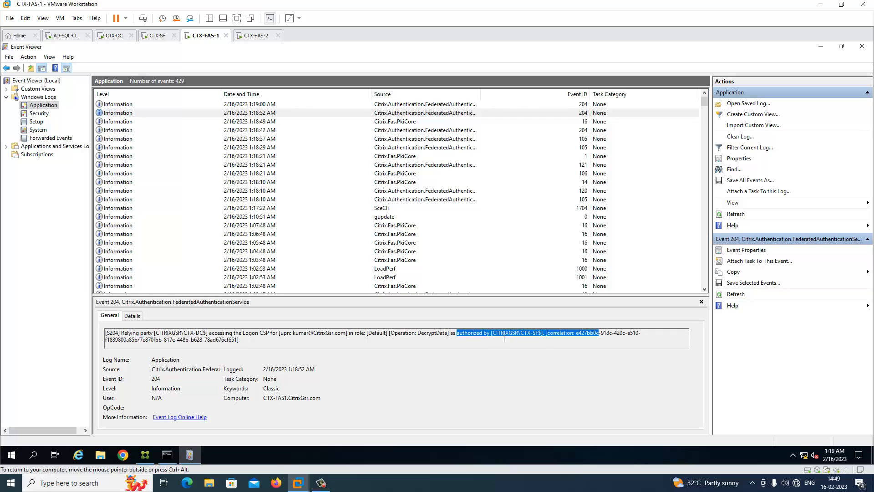
{"action": "left_click", "coordinate": [424, 131]}
{"action": "left_click", "coordinate": [421, 139]}
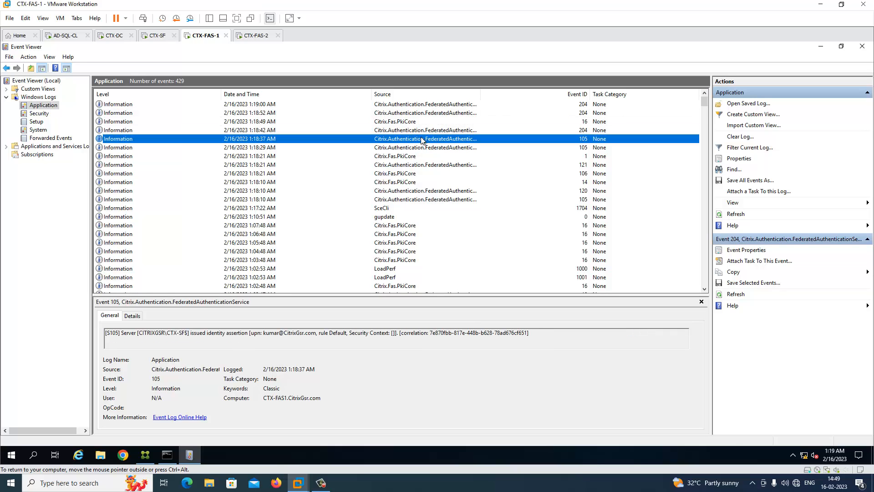
{"action": "double_click", "coordinate": [414, 105]}
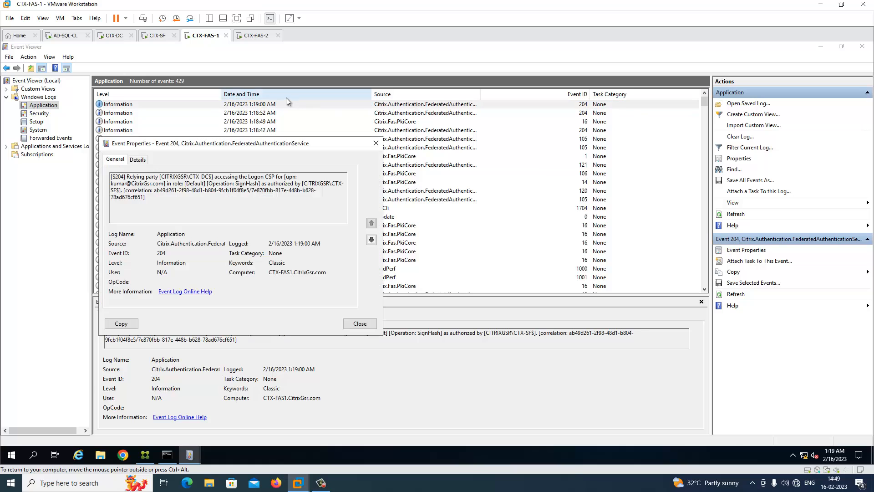
{"action": "left_click", "coordinate": [376, 143]}
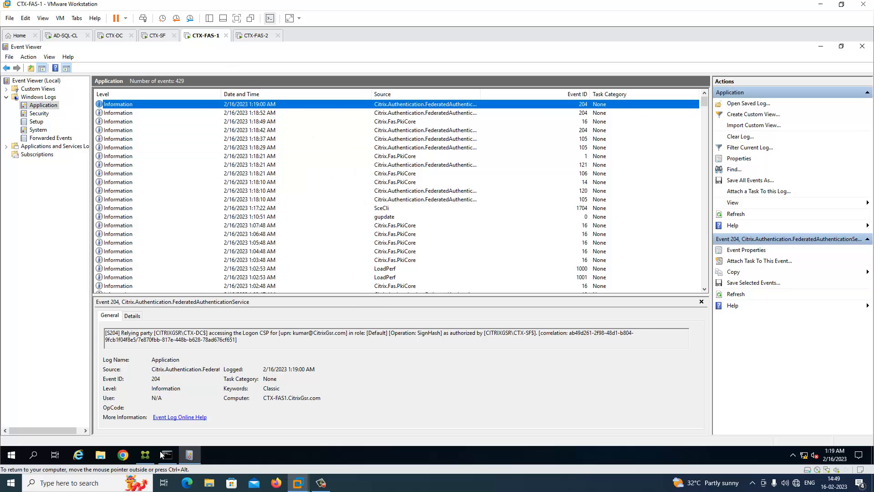
Bring up the FAS Administration Console, return to CTX-SF and sign the test user out of the SERVER-2019-DESKTOP session.
{"action": "left_click", "coordinate": [146, 454]}
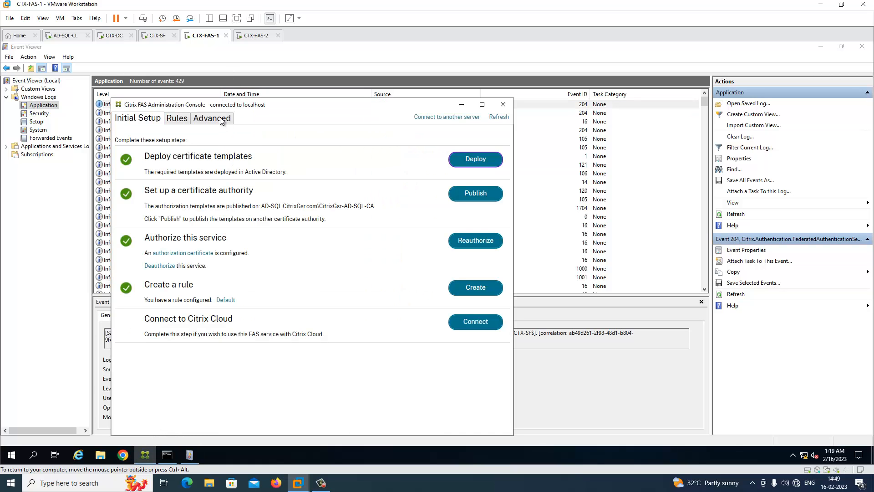
{"action": "left_click", "coordinate": [150, 40]}
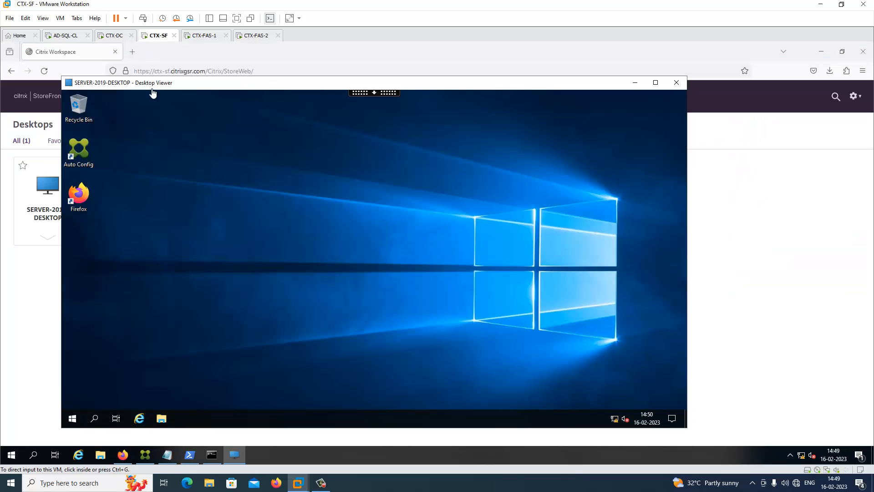
{"action": "left_click", "coordinate": [71, 419]}
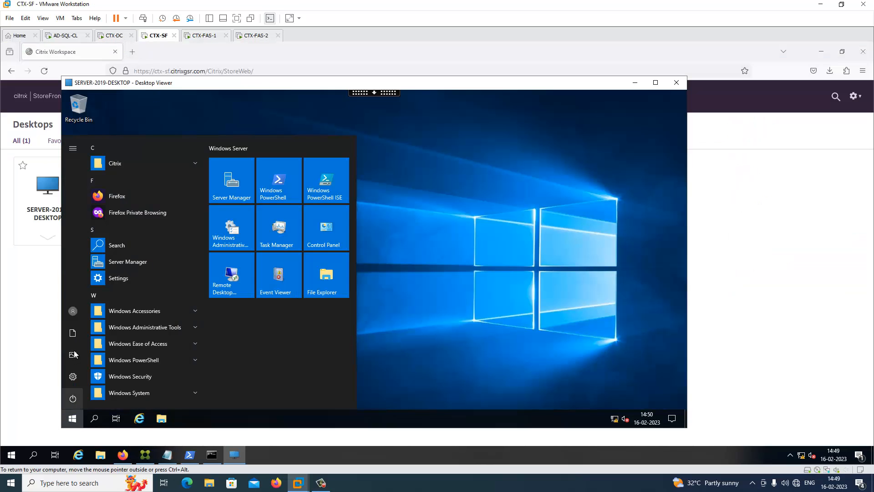
{"action": "left_click", "coordinate": [73, 311]}
{"action": "left_click", "coordinate": [73, 286]}
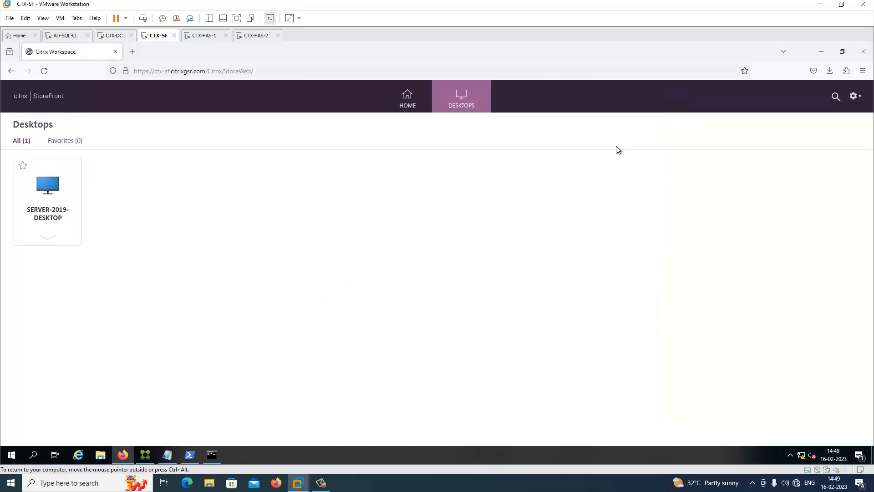
Enable maintenance mode for the FAS service on the CTX-FAS-1 virtual machine.
{"action": "left_click", "coordinate": [203, 36]}
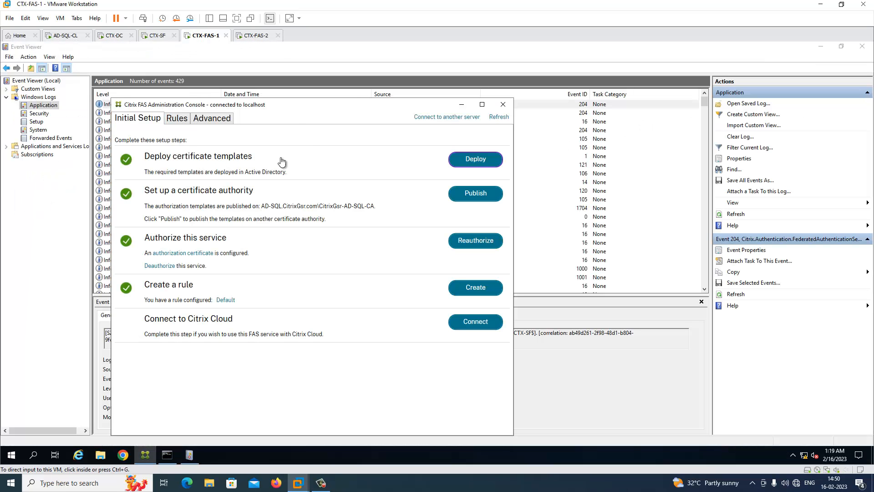
{"action": "left_click", "coordinate": [224, 120]}
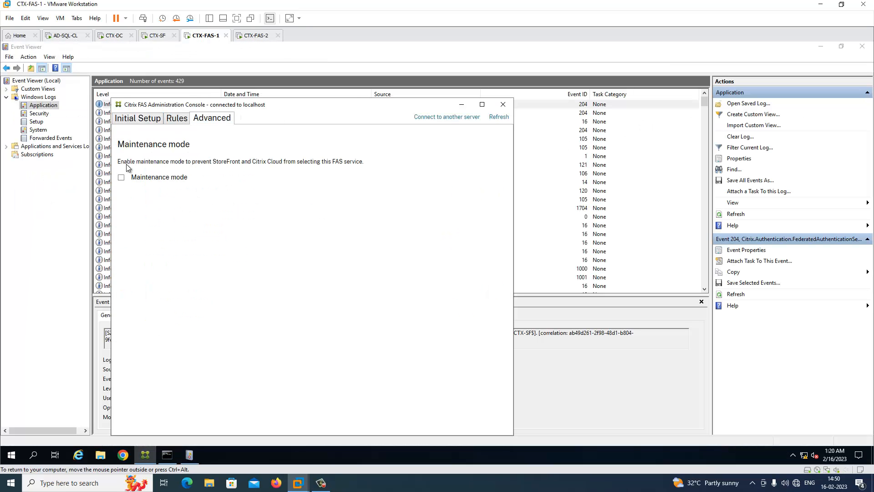
{"action": "left_click", "coordinate": [121, 177]}
Enable maintenance mode for the FAS service on the CTX-FAS-2 virtual machine.
{"action": "left_click", "coordinate": [256, 37]}
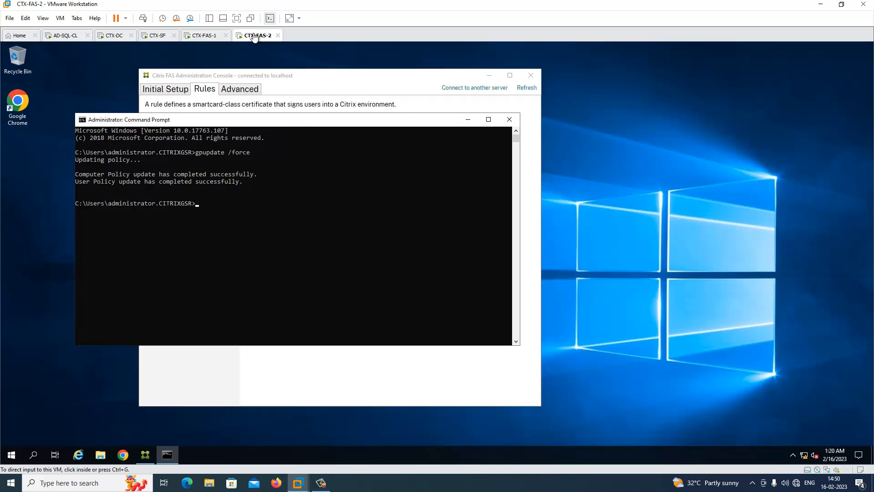
{"action": "left_click", "coordinate": [288, 79]}
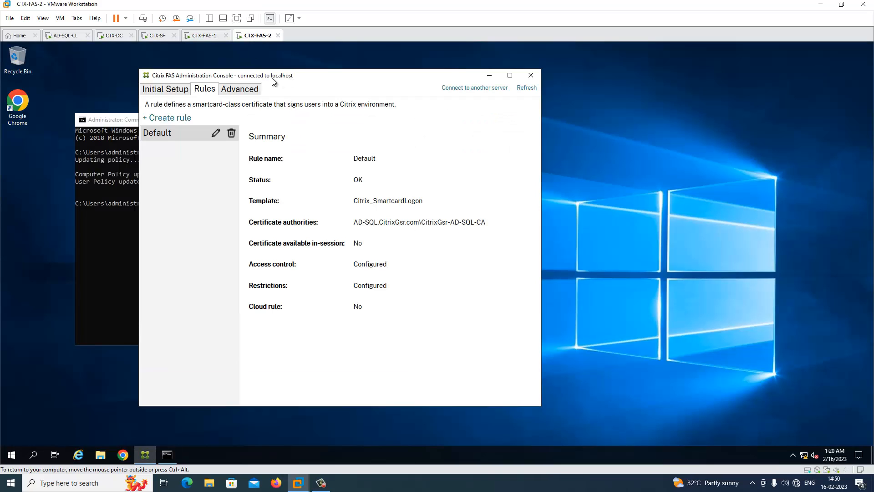
{"action": "left_click", "coordinate": [247, 89]}
{"action": "left_click", "coordinate": [148, 148]}
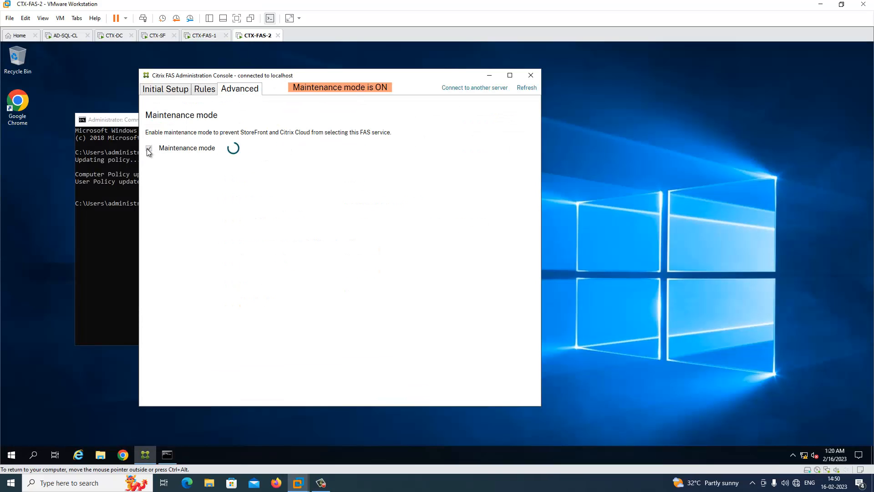
Return to CTX-SF, log the test user off StoreFront and reopen the logon form.
{"action": "left_click", "coordinate": [157, 36]}
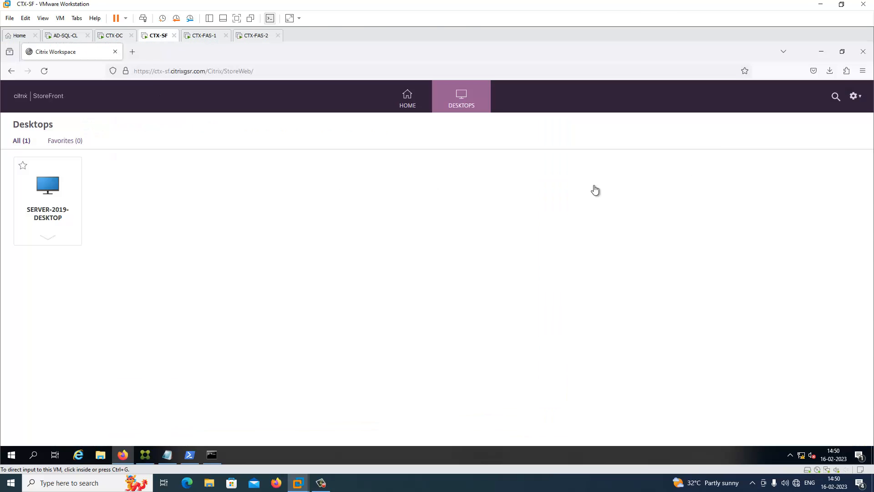
{"action": "left_click", "coordinate": [854, 97]}
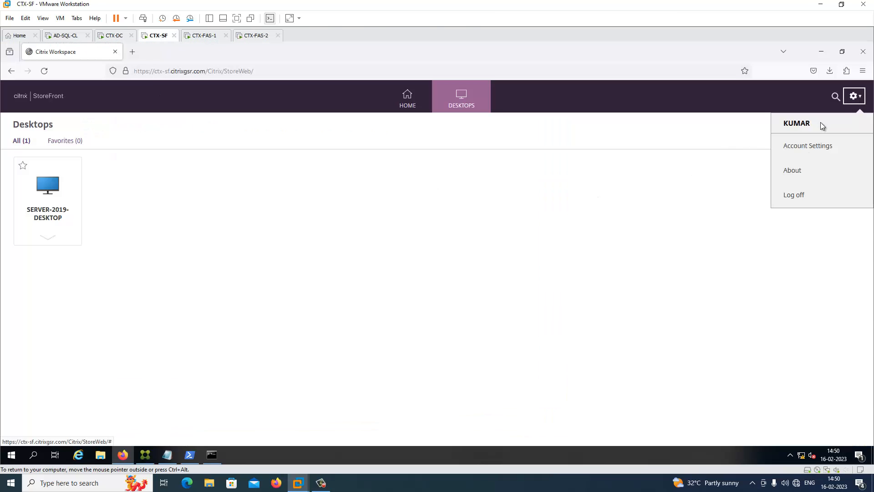
{"action": "left_click", "coordinate": [796, 193]}
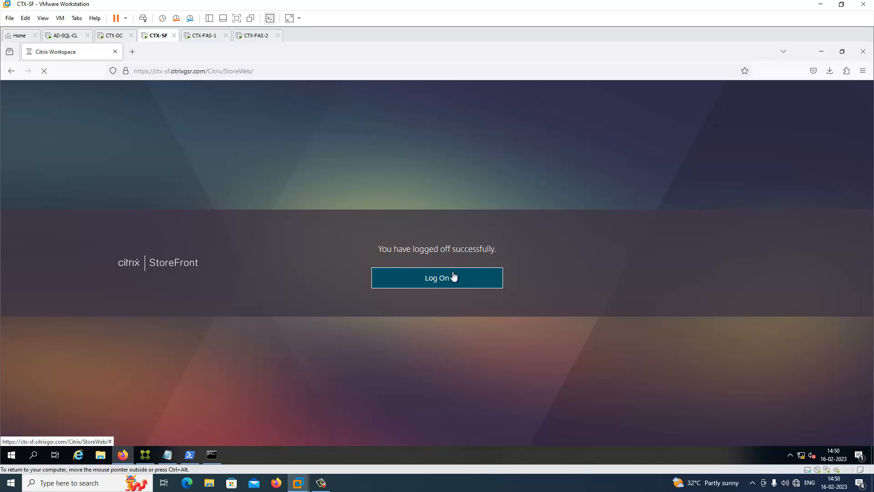
{"action": "left_click", "coordinate": [452, 277]}
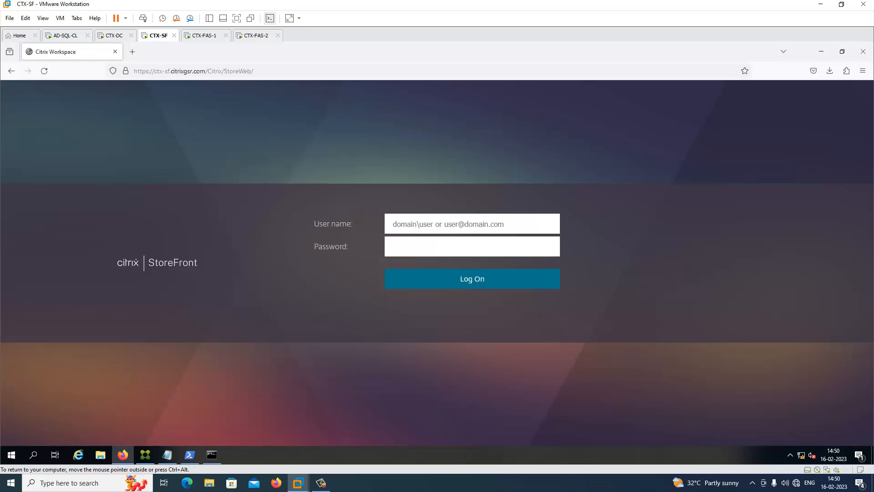
Log on to StoreFront with the test user's citrixgsr domain account name and account password.
{"action": "type", "text": "citrixgsr\\"}
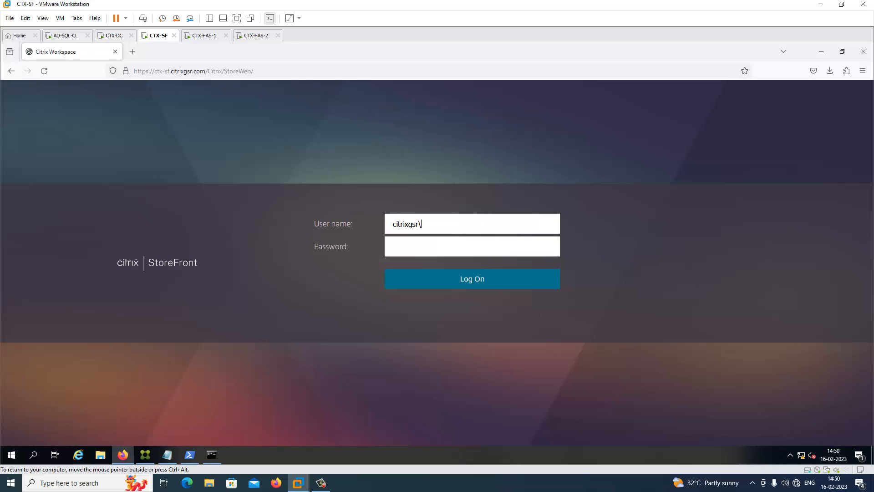
{"action": "type", "text": "kumar"}
{"action": "key", "text": "Tab"}
{"action": "type", "text": "•••••"}
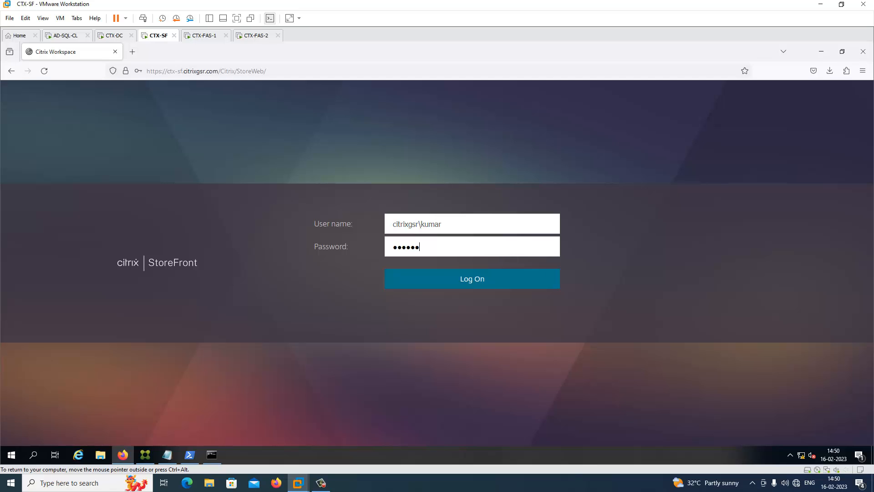
{"action": "type", "text": "••••"}
{"action": "key", "text": "Return"}
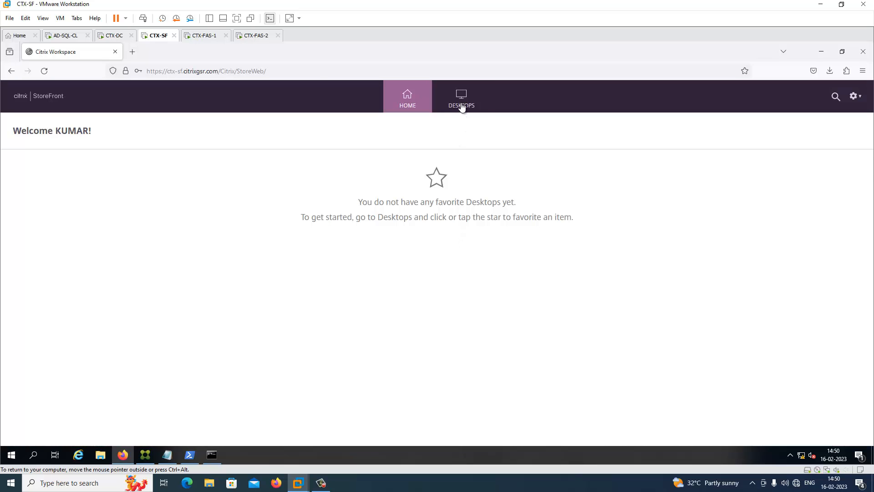
Try to launch the published SERVER-2019-DESKTOP while both FAS servers are in maintenance mode.
{"action": "left_click", "coordinate": [461, 102]}
{"action": "left_click", "coordinate": [47, 190]}
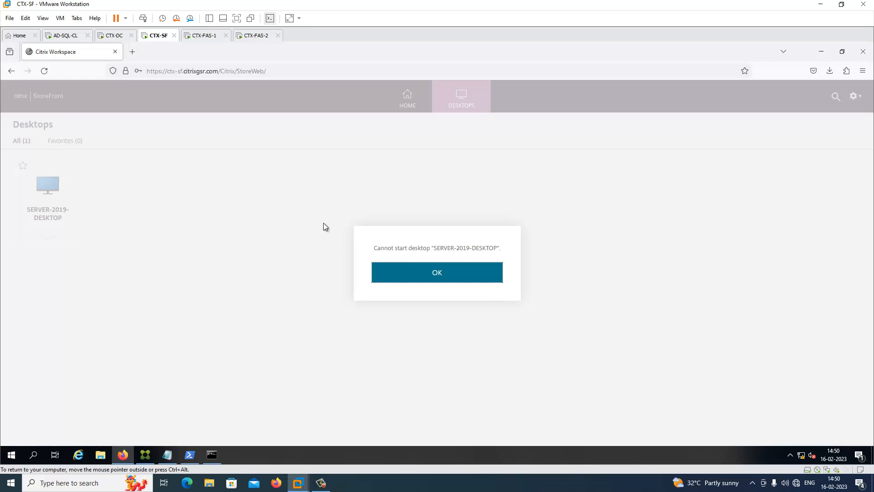
{"action": "key", "text": "Return"}
Log the test user off StoreFront and reopen the logon form.
{"action": "left_click", "coordinate": [854, 96]}
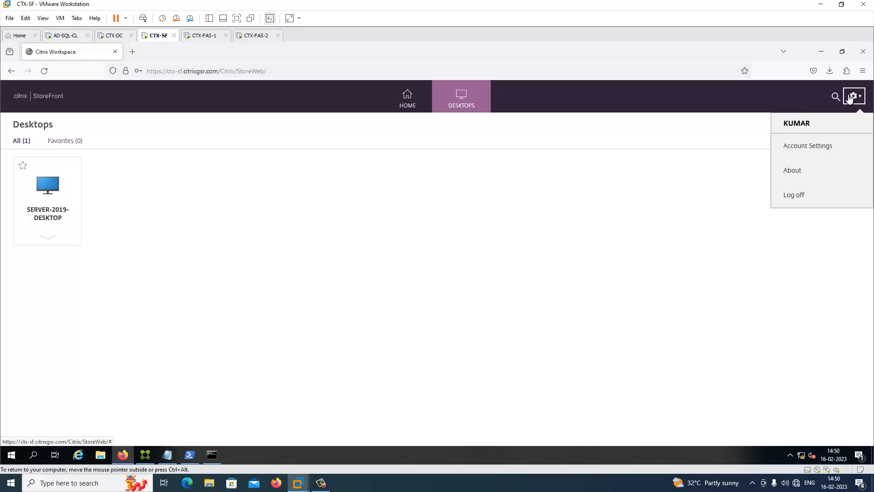
{"action": "left_click", "coordinate": [797, 197]}
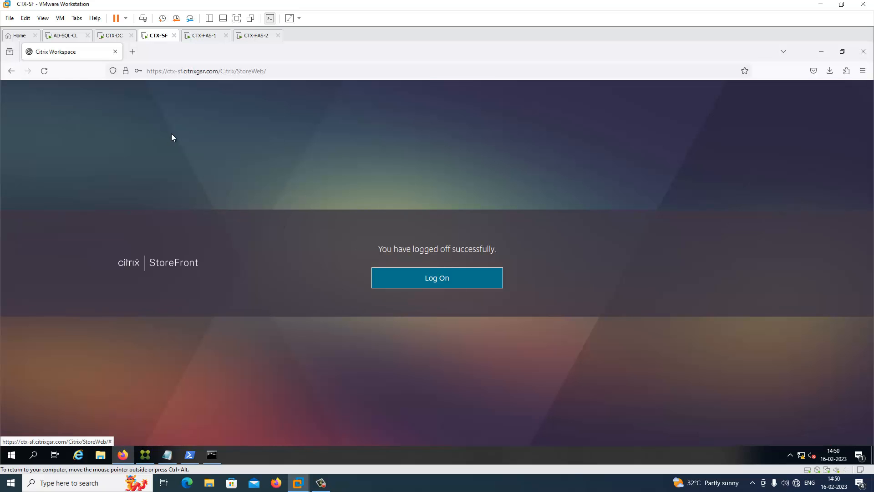
{"action": "left_click", "coordinate": [398, 286]}
Disable maintenance mode for the FAS service on the CTX-FAS-1 virtual machine.
{"action": "left_click", "coordinate": [202, 36]}
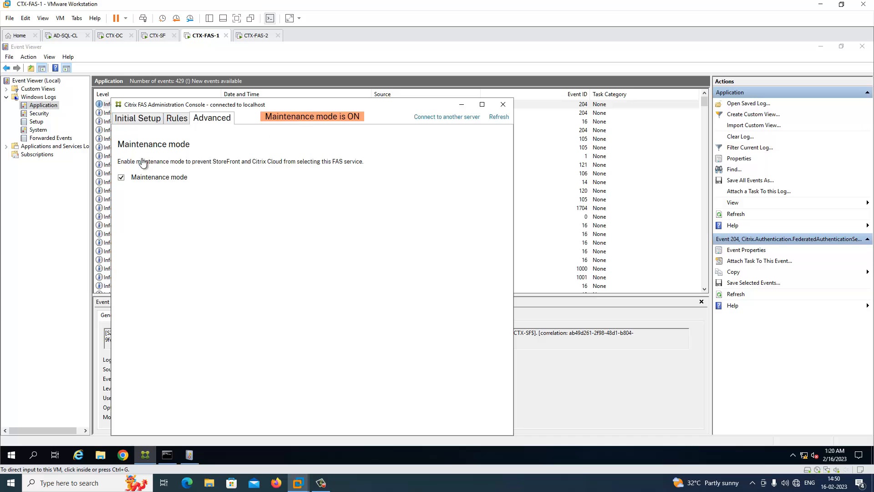
{"action": "left_click", "coordinate": [120, 178]}
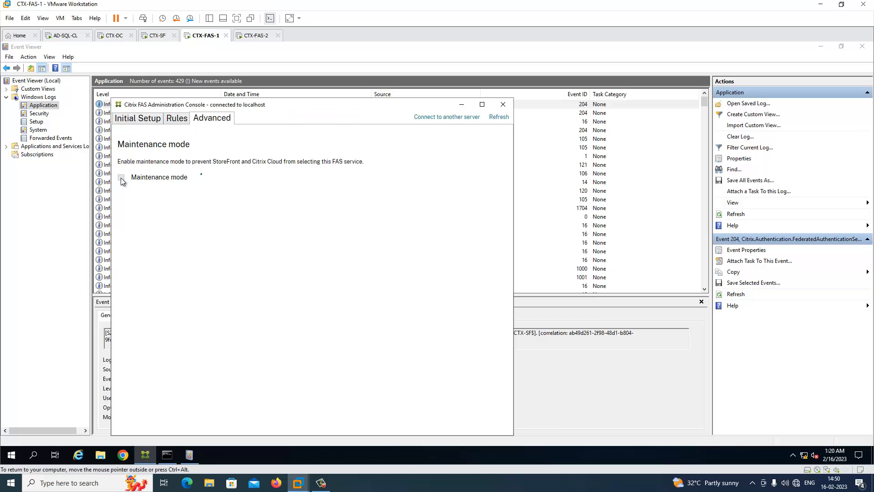
Return to CTX-SF and log on to StoreFront with the test user's citrixgsr domain account and password.
{"action": "left_click", "coordinate": [155, 36]}
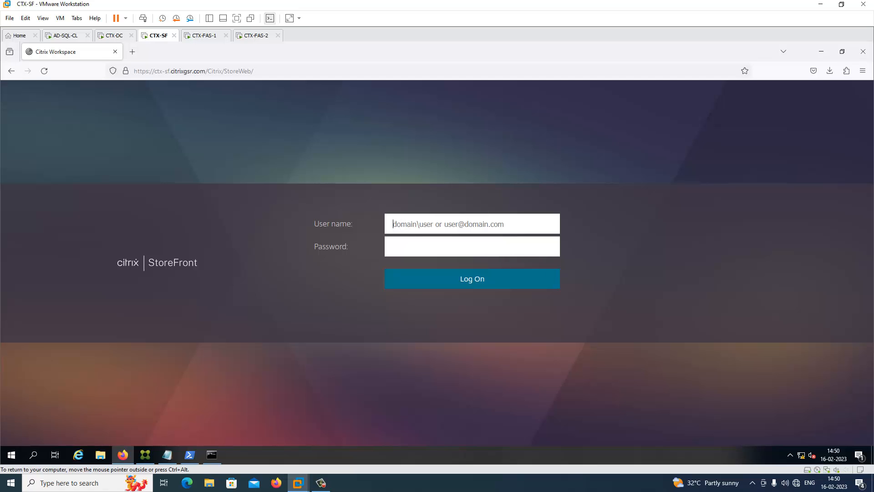
{"action": "type", "text": "citrixgsr\\"}
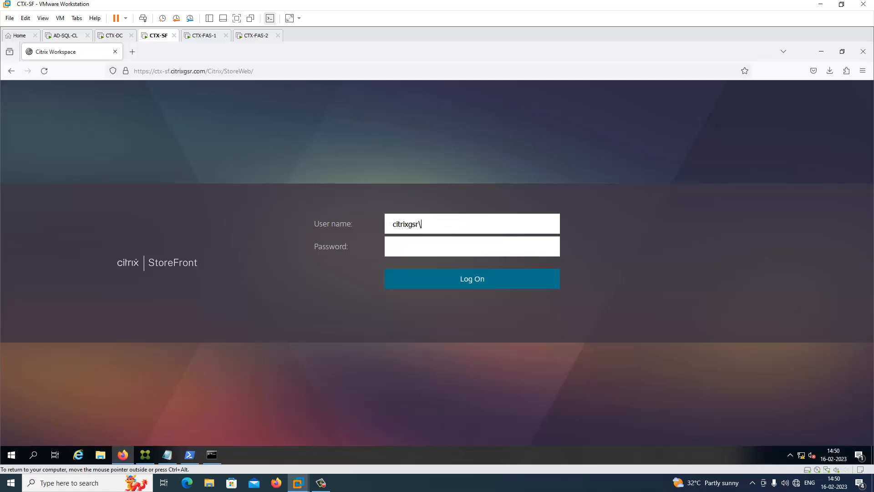
{"action": "type", "text": "kumar"}
{"action": "key", "text": "Tab"}
{"action": "type", "text": "•••••"}
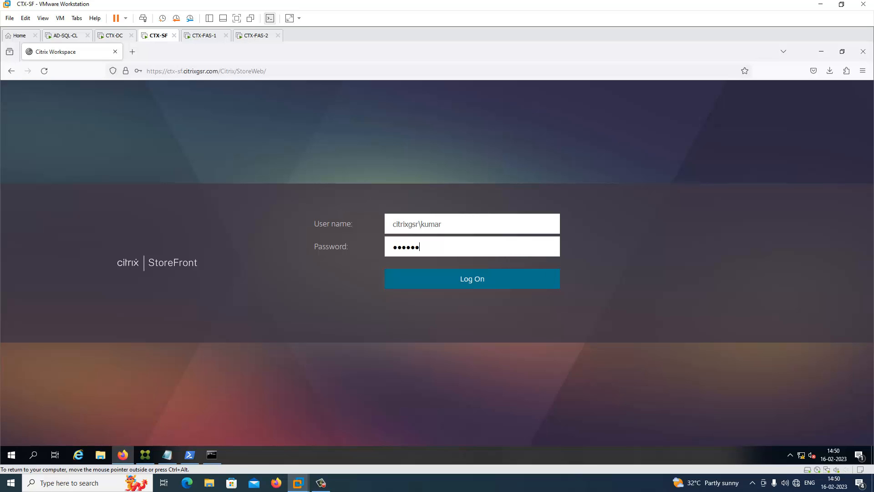
{"action": "key", "text": "Return"}
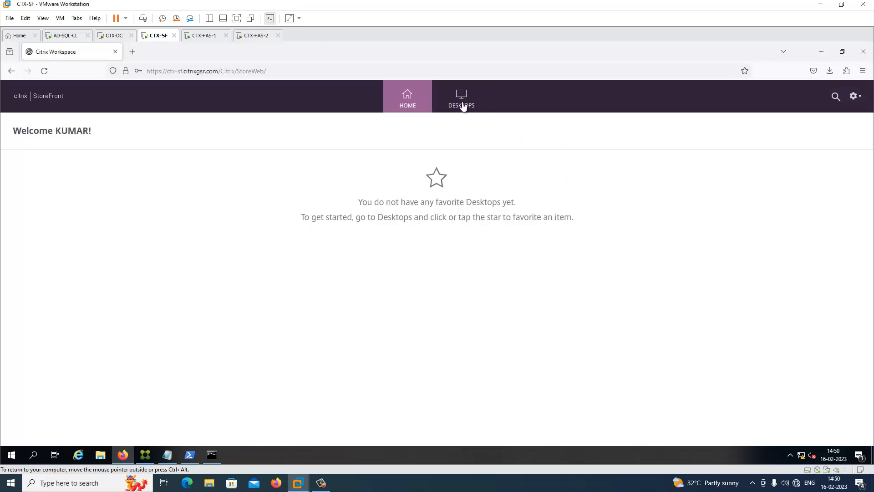
Launch SERVER-2019-DESKTOP from the published desktops by opening its newest downloaded ICA file.
{"action": "left_click", "coordinate": [462, 104]}
{"action": "left_click", "coordinate": [41, 189]}
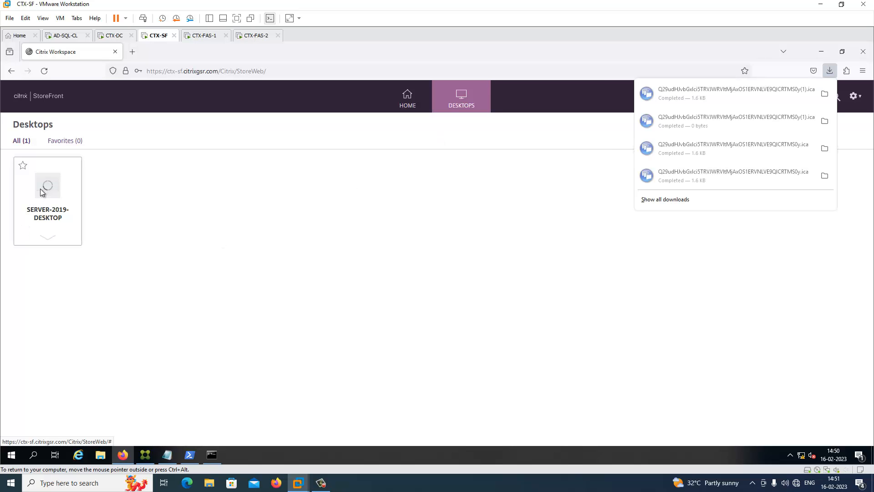
{"action": "left_click", "coordinate": [695, 92]}
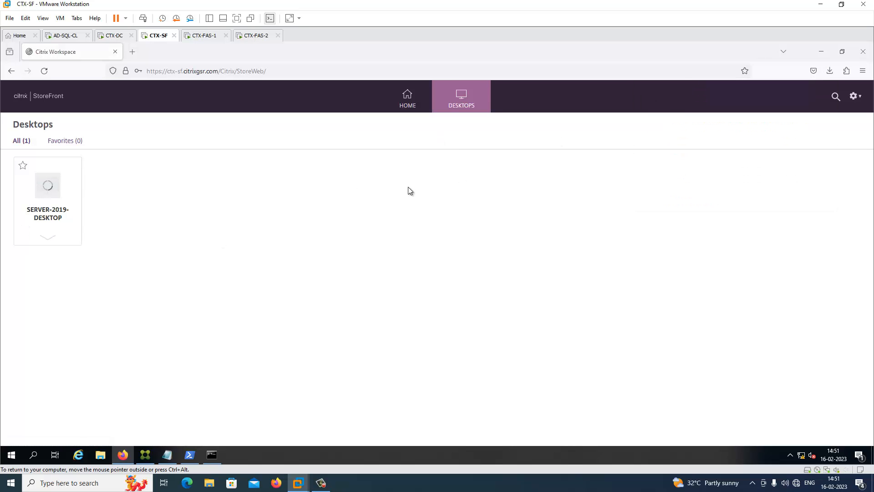